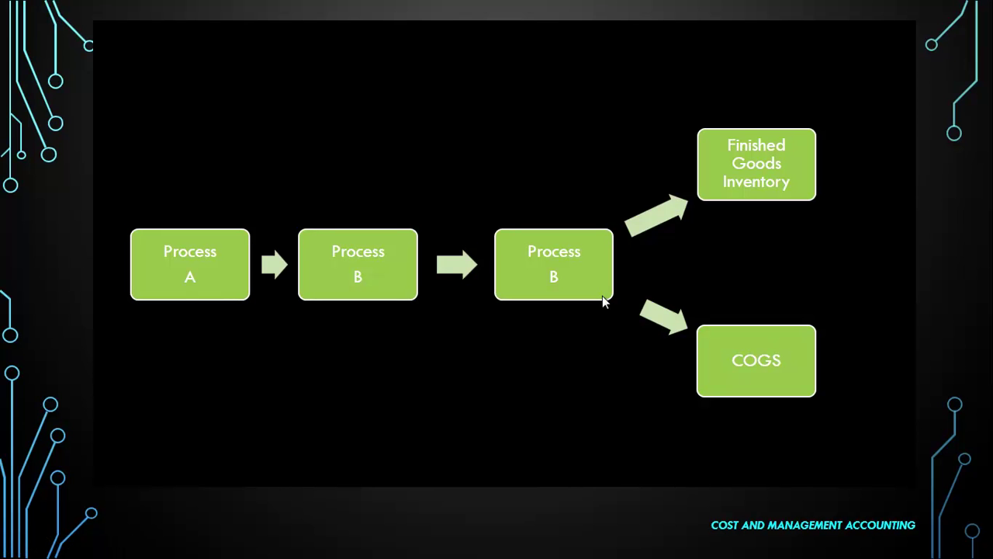
End the slide show and switch to the process costing workbook in Excel.
{"action": "key", "text": "Escape"}
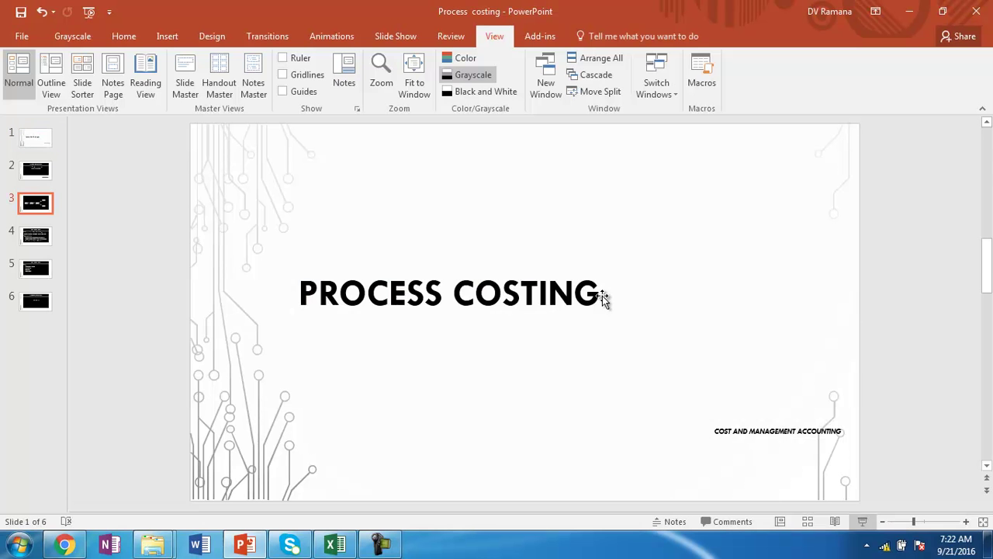
{"action": "mouse_move", "coordinate": [335, 547]}
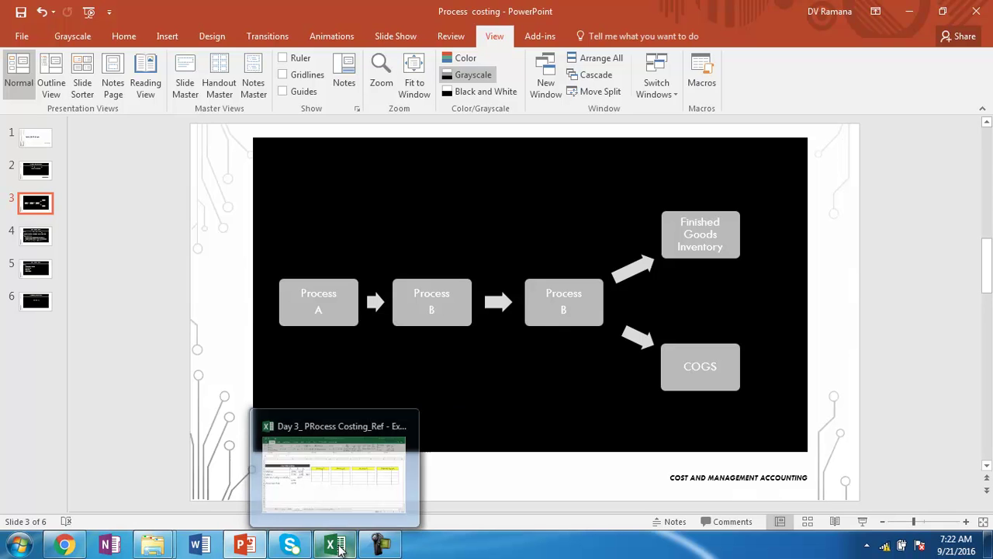
{"action": "left_click", "coordinate": [335, 546]}
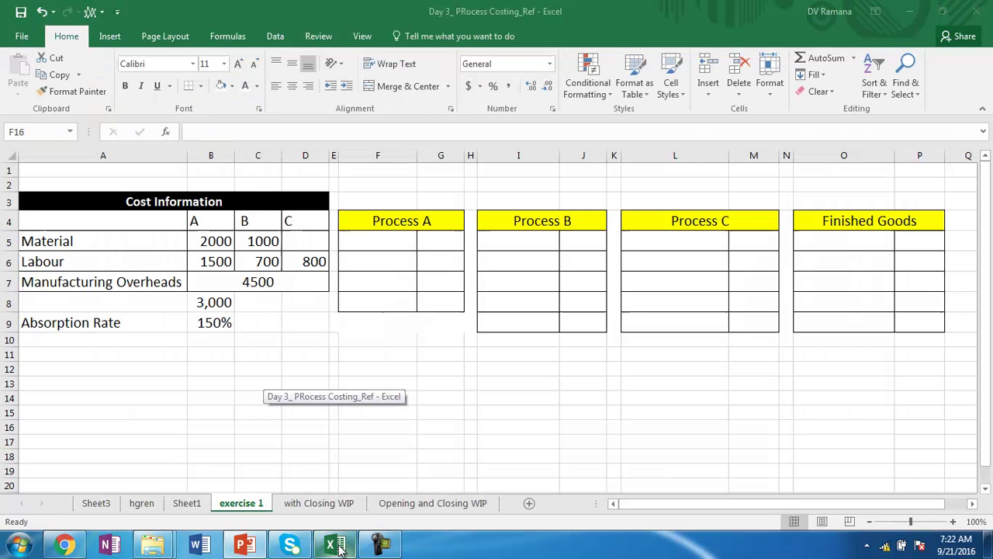
Review the material, labour and manufacturing overhead figures for processes A, B and C in the Cost Information table.
{"action": "left_click", "coordinate": [206, 224]}
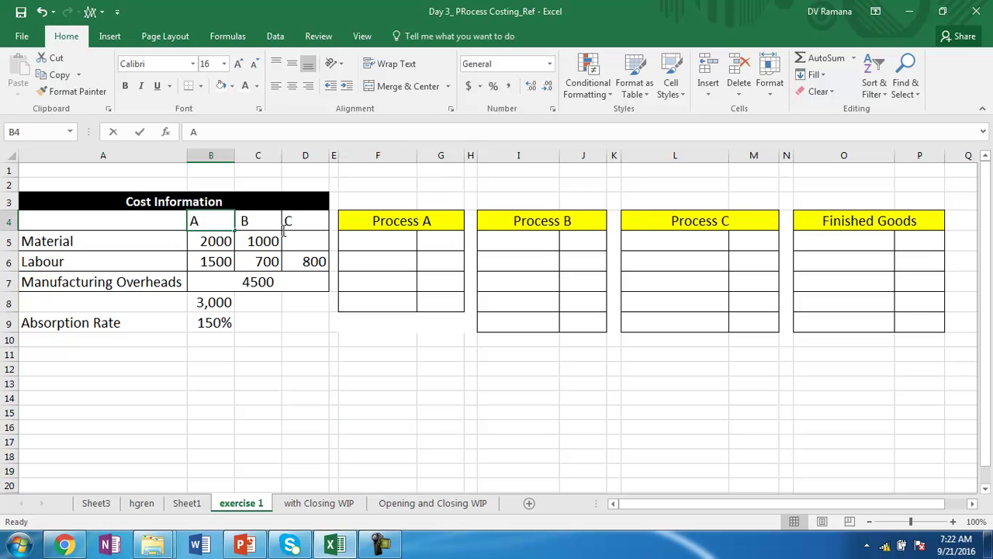
{"action": "key", "text": "F2"}
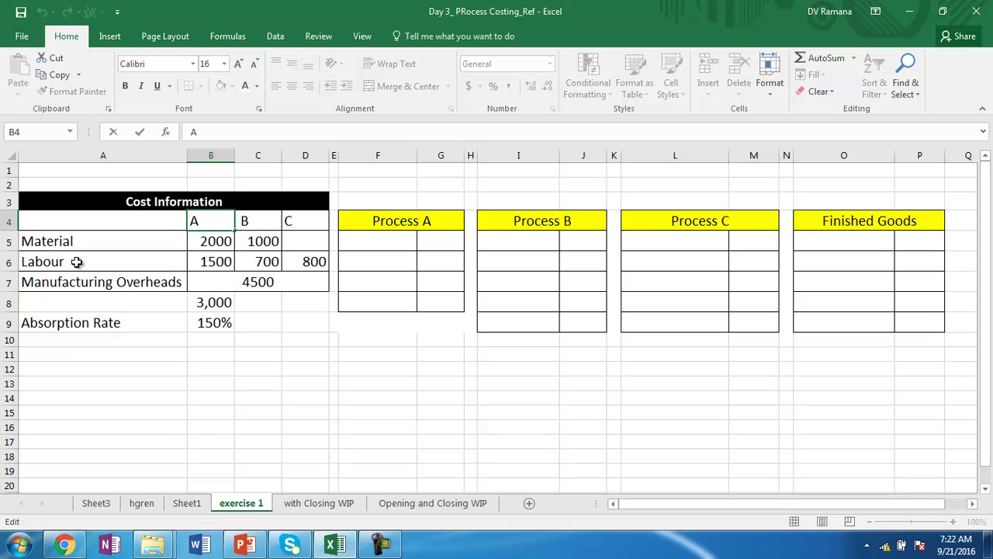
{"action": "left_click", "coordinate": [206, 243]}
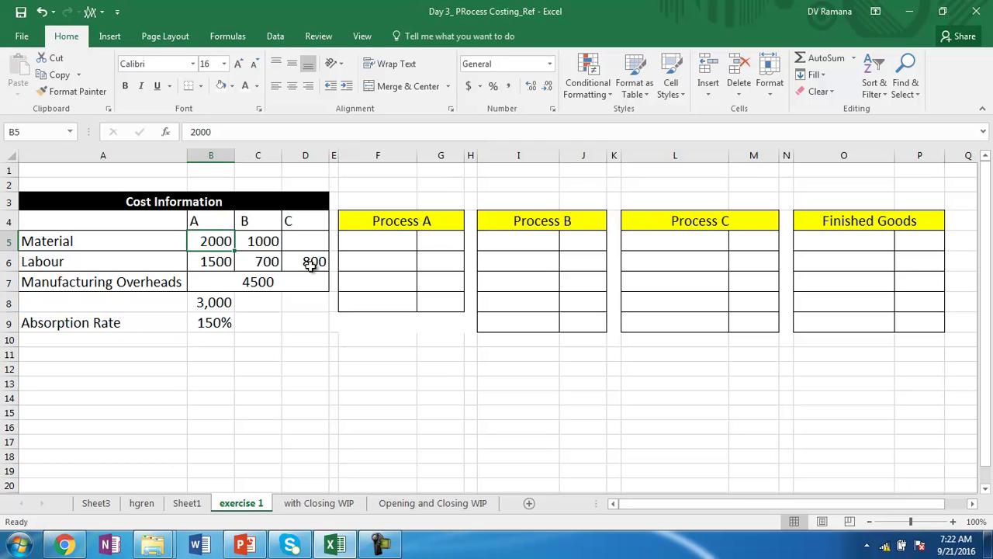
{"action": "left_click", "coordinate": [249, 284]}
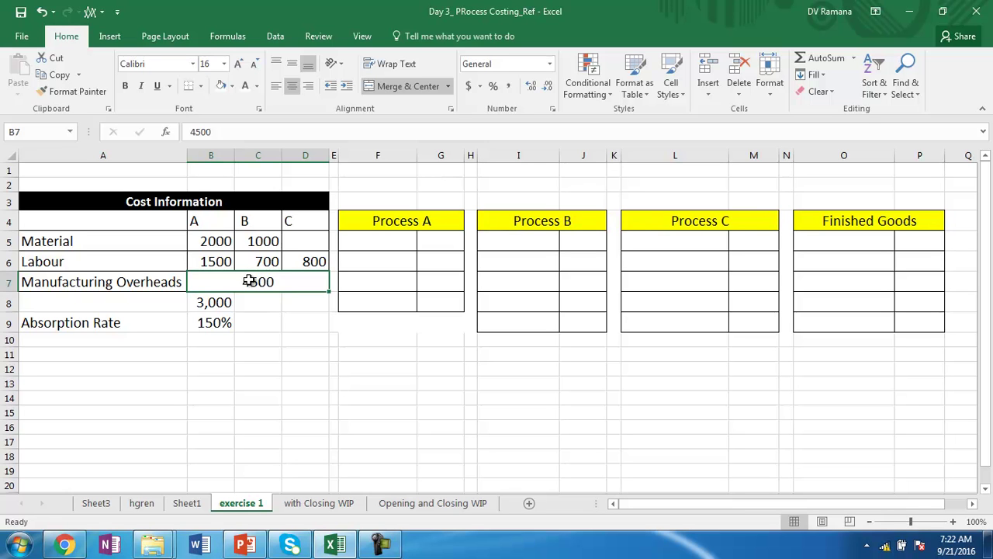
Trace the precedents of the absorption rate in B9, and remove the tracer arrows.
{"action": "left_click", "coordinate": [204, 323]}
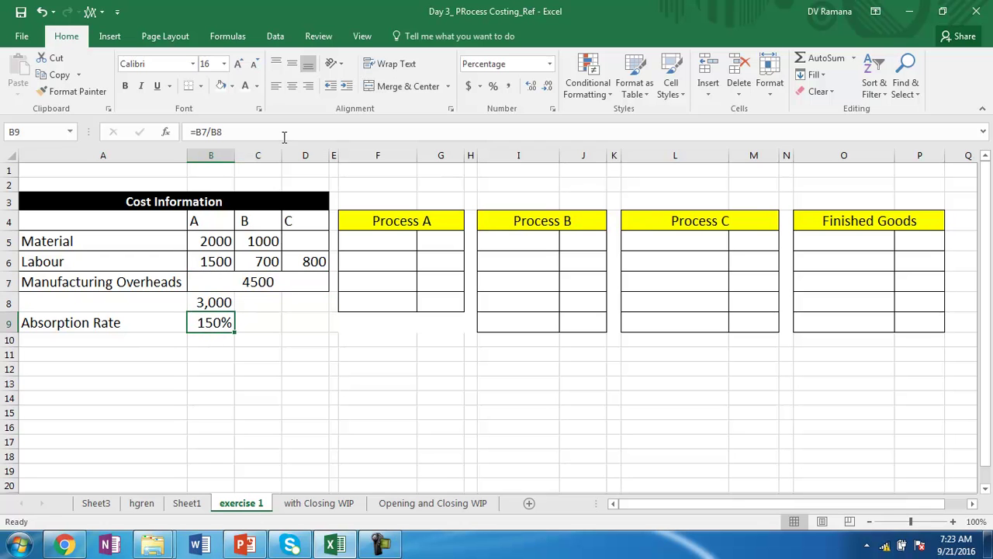
{"action": "left_click", "coordinate": [233, 36]}
{"action": "left_click", "coordinate": [583, 62]}
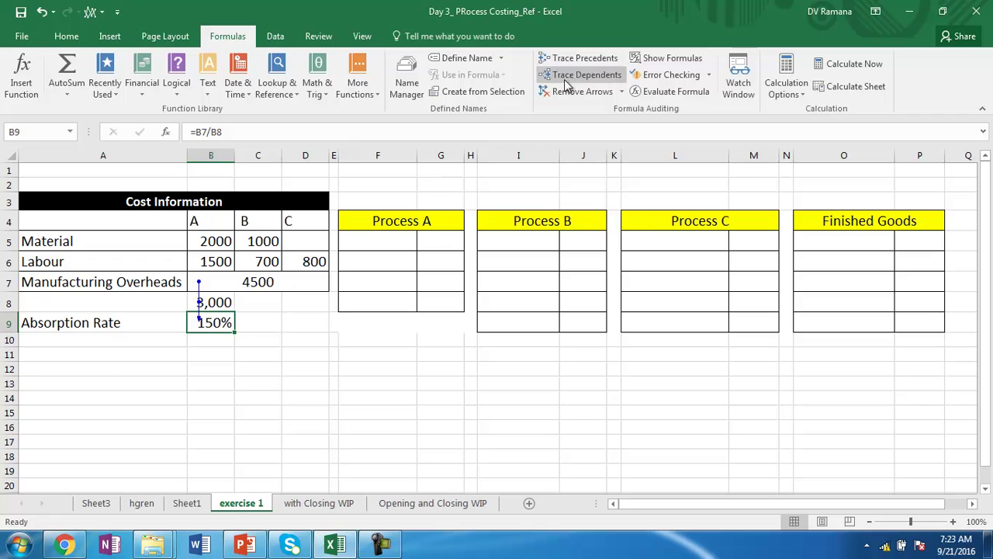
{"action": "left_click", "coordinate": [562, 92]}
Set the font colour of the Process A table cells F5:G8 to black.
{"action": "left_click_drag", "start_coordinate": [394, 241], "coordinate": [438, 299]}
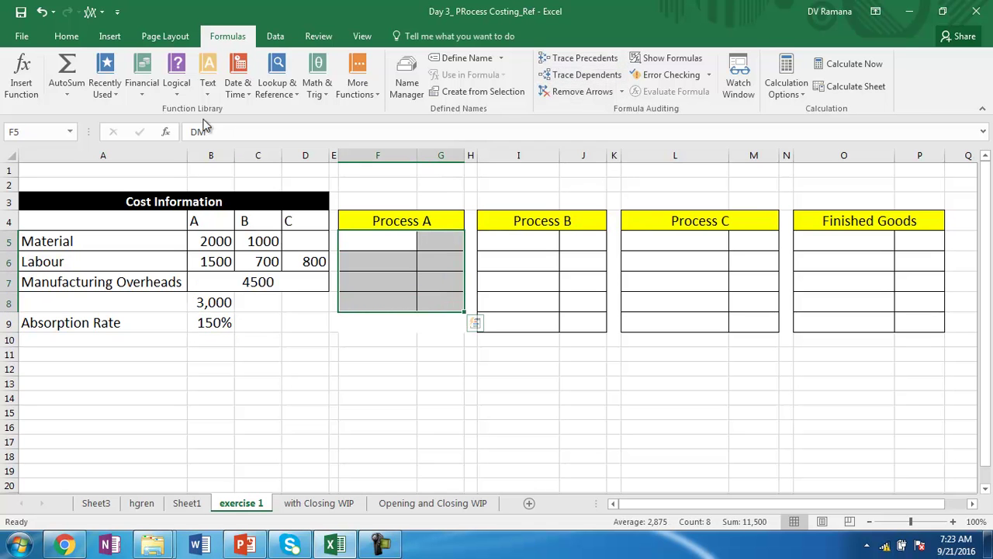
{"action": "left_click", "coordinate": [66, 37]}
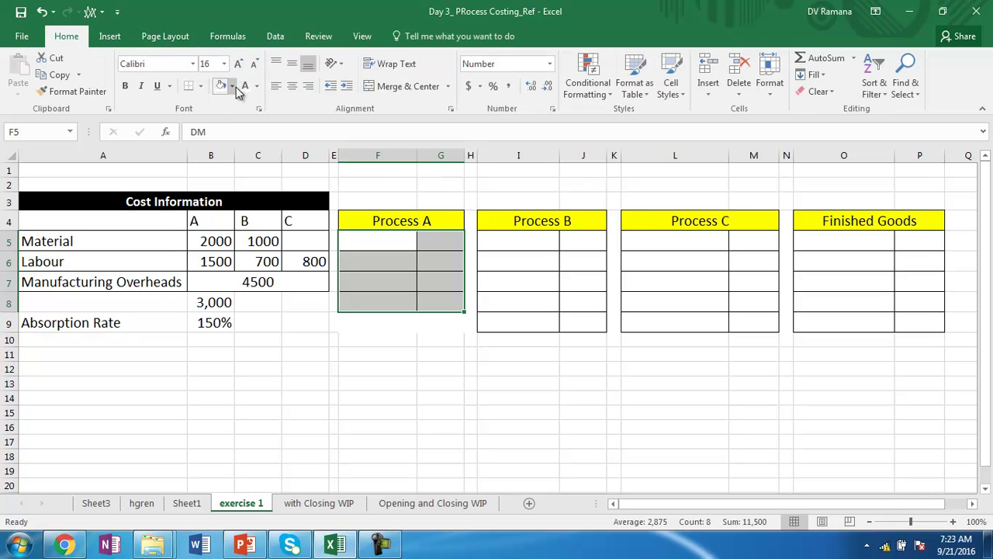
{"action": "left_click", "coordinate": [260, 88]}
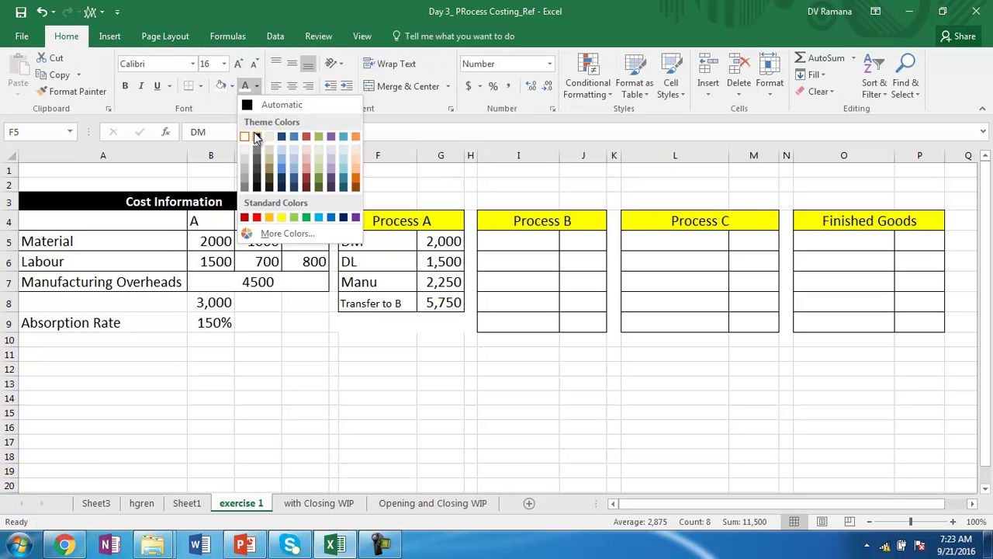
{"action": "left_click", "coordinate": [257, 137]}
{"action": "left_click", "coordinate": [396, 422]}
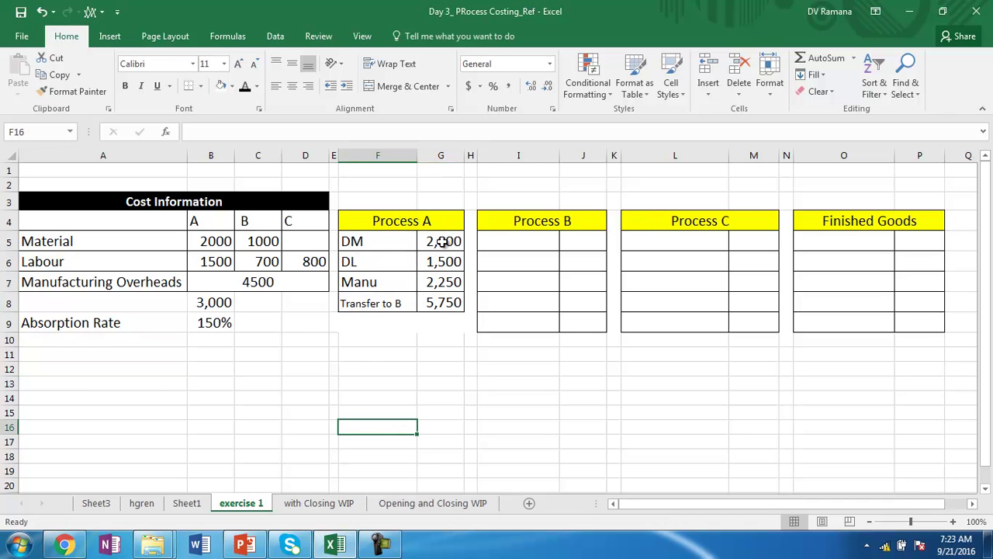
Inspect the DM and DL formulas of Process A, trace the precedents of its Manu amount in G7, and remove the arrows.
{"action": "left_click", "coordinate": [441, 242]}
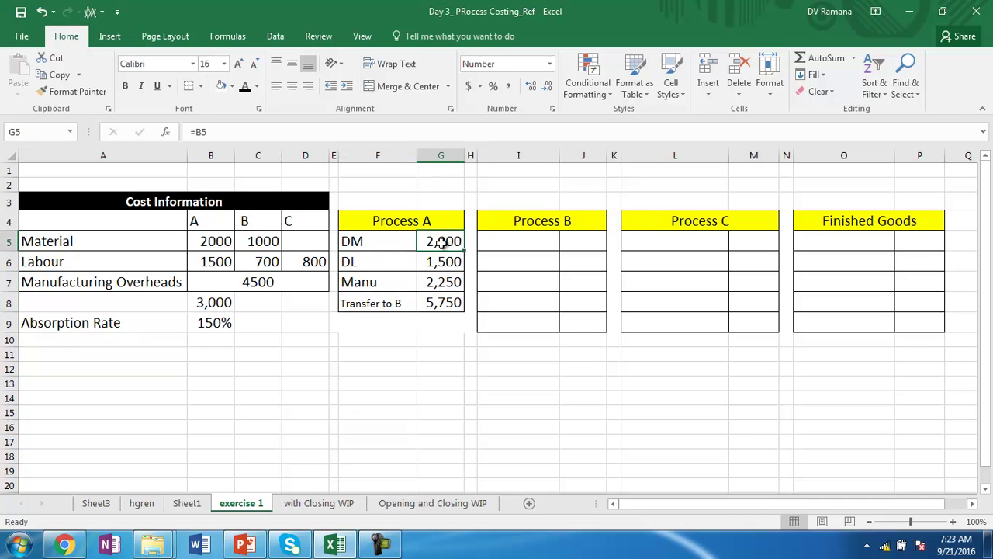
{"action": "left_click", "coordinate": [438, 263]}
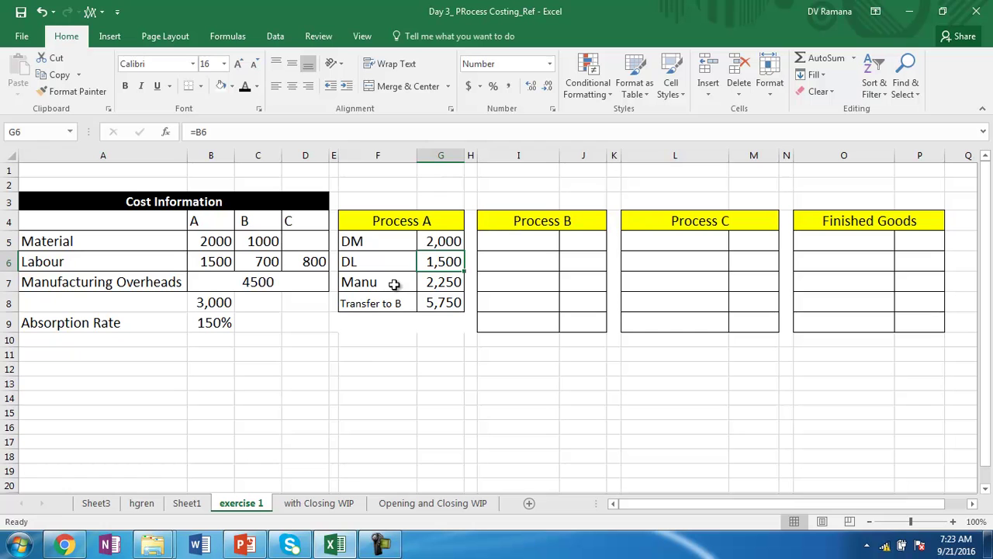
{"action": "left_click", "coordinate": [435, 284]}
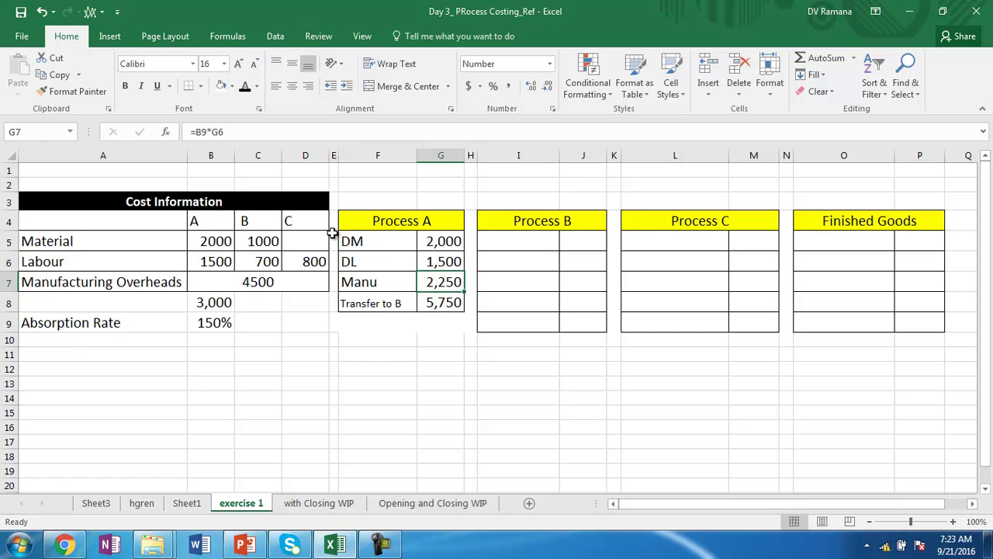
{"action": "left_click", "coordinate": [229, 39]}
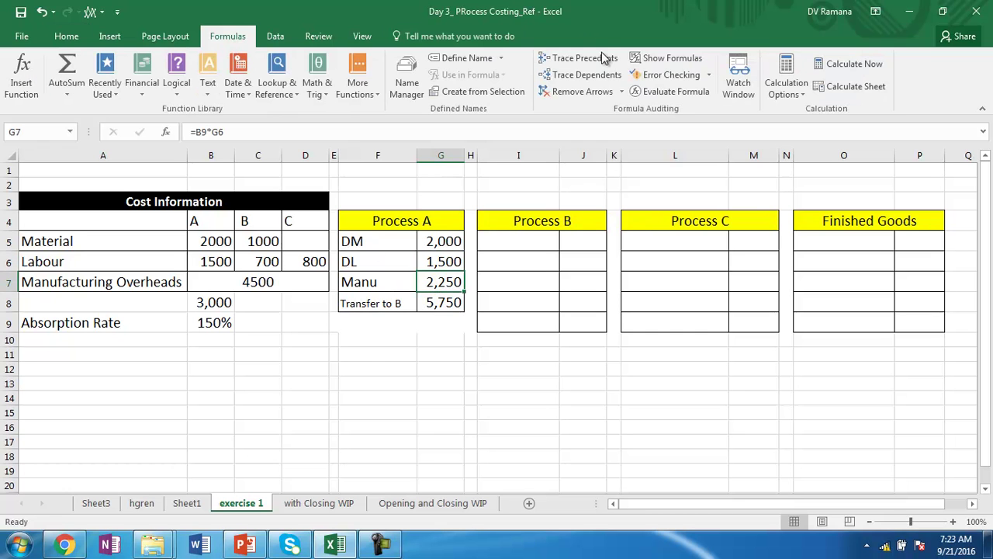
{"action": "left_click", "coordinate": [576, 61]}
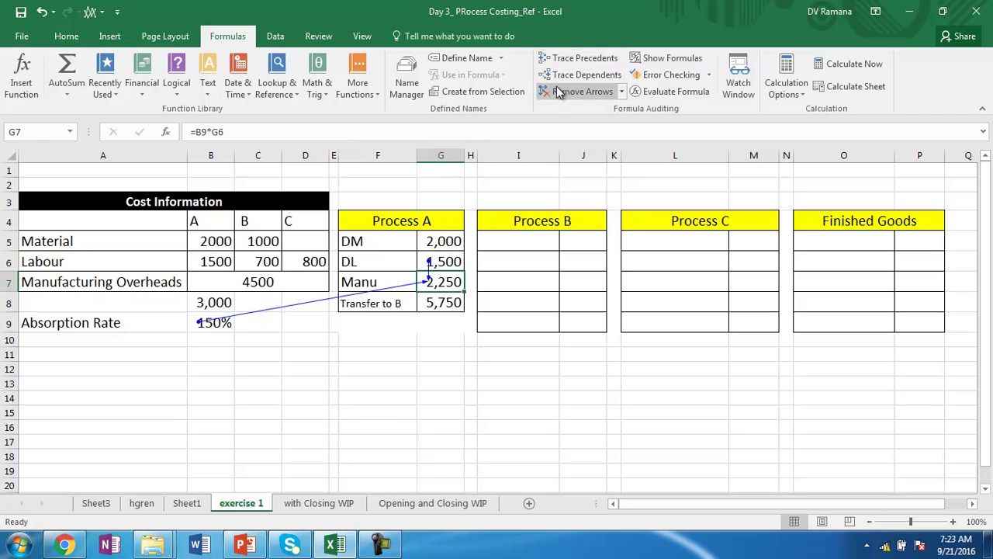
{"action": "left_click", "coordinate": [557, 91]}
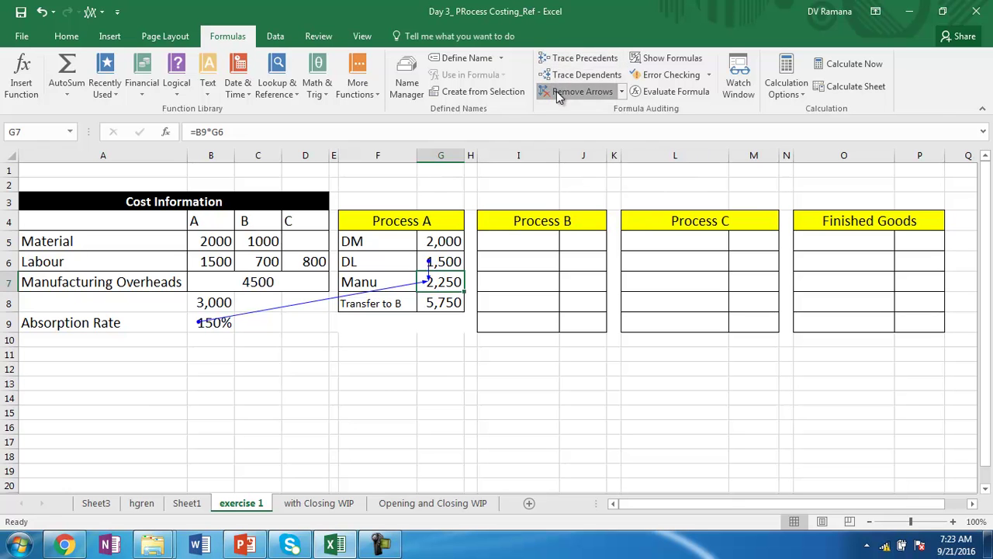
Fill the "Transfer to B" cell F8 in the Process A table with light blue.
{"action": "left_click", "coordinate": [366, 306]}
{"action": "left_click_drag", "start_coordinate": [399, 304], "coordinate": [389, 305]}
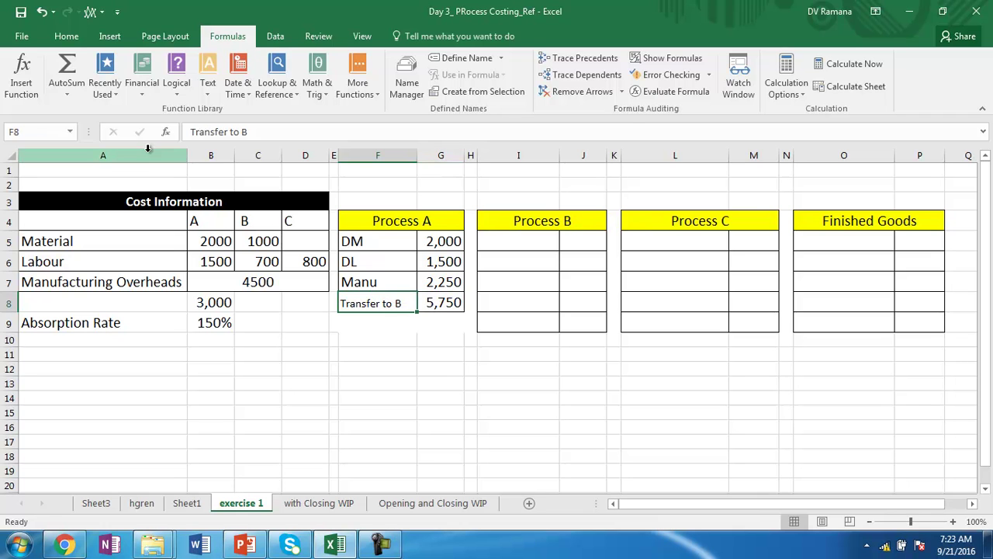
{"action": "left_click", "coordinate": [56, 40]}
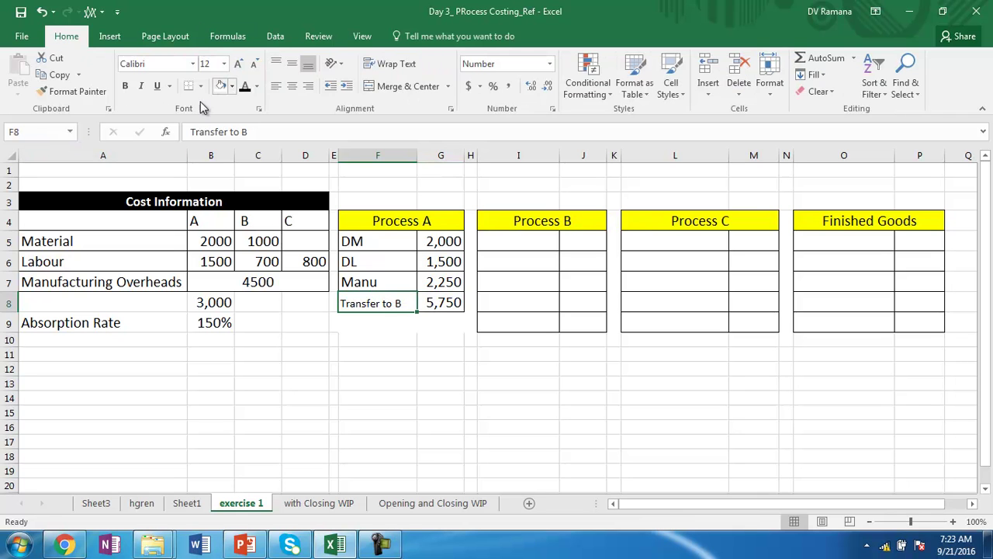
{"action": "left_click", "coordinate": [232, 86]}
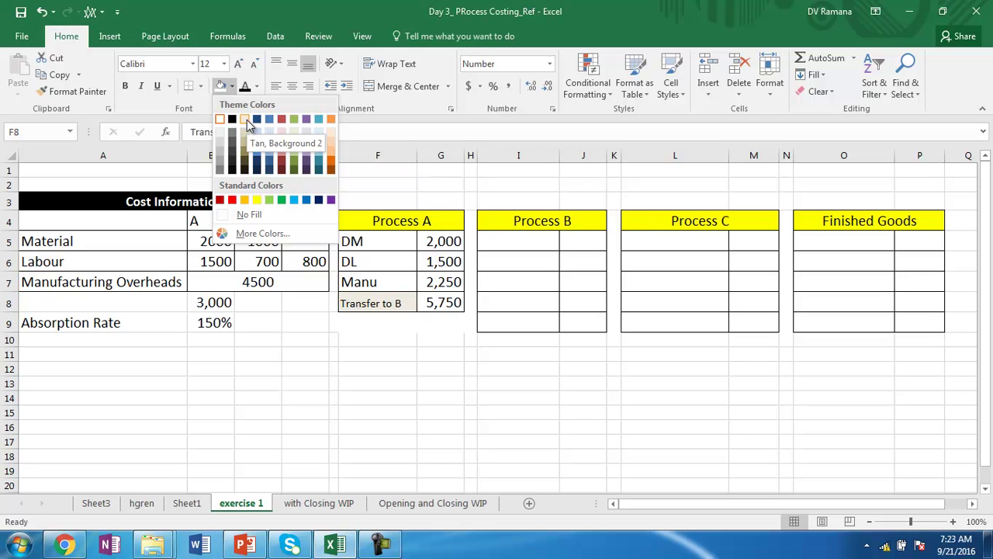
{"action": "left_click", "coordinate": [268, 140]}
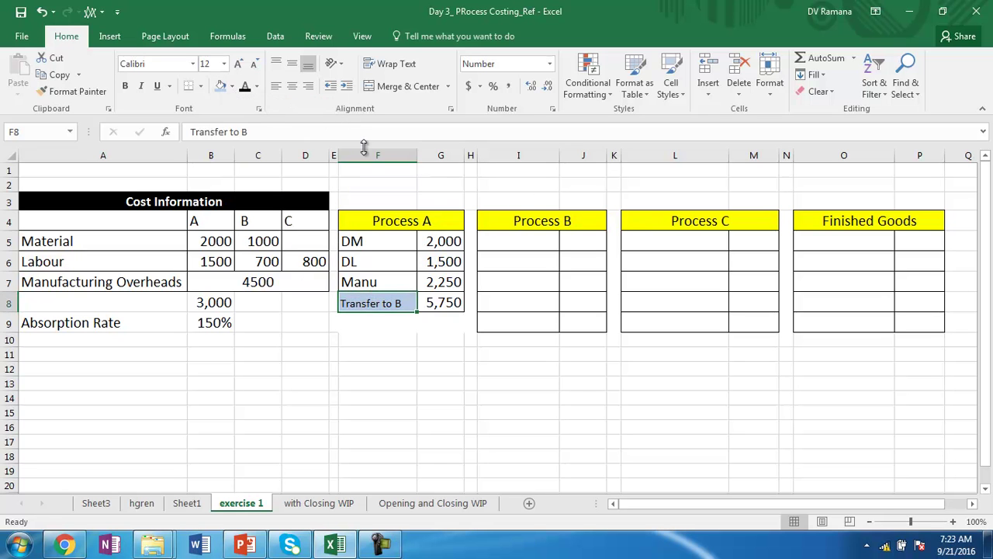
Set the font colour of the Process B table cells I5:J9 to black.
{"action": "mouse_move", "coordinate": [528, 236]}
{"action": "left_mouse_down"}
{"action": "mouse_move", "coordinate": [572, 243]}
{"action": "mouse_move", "coordinate": [583, 319]}
{"action": "left_mouse_up"}
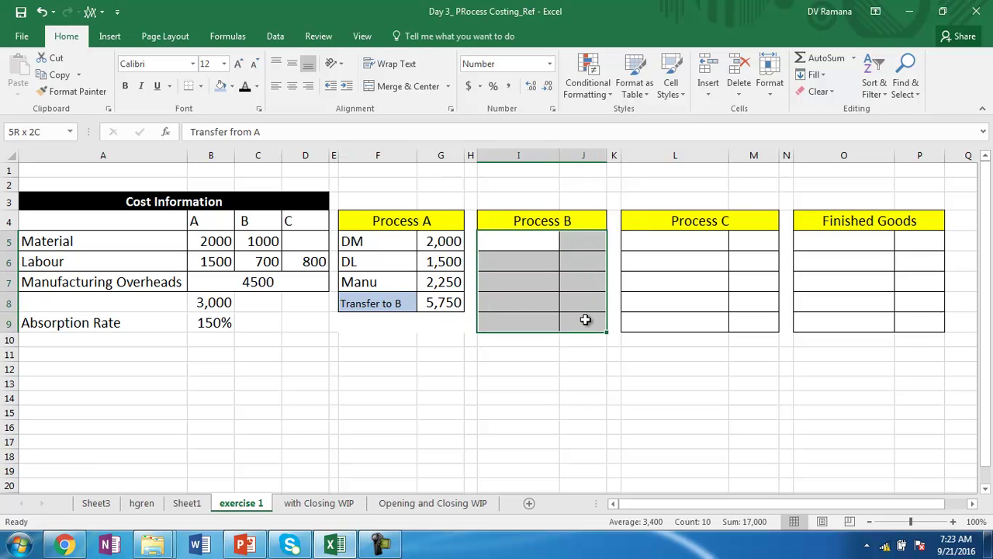
{"action": "left_click", "coordinate": [245, 86]}
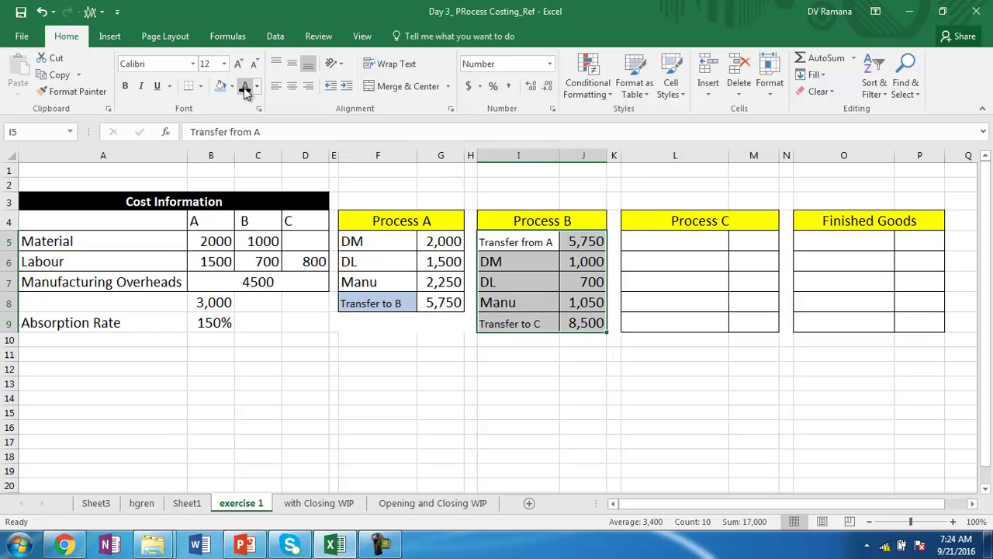
Trace the precedents of the "Transfer from A" amount in J5 and the Manu amount in J8 of Process B.
{"action": "left_click", "coordinate": [575, 242]}
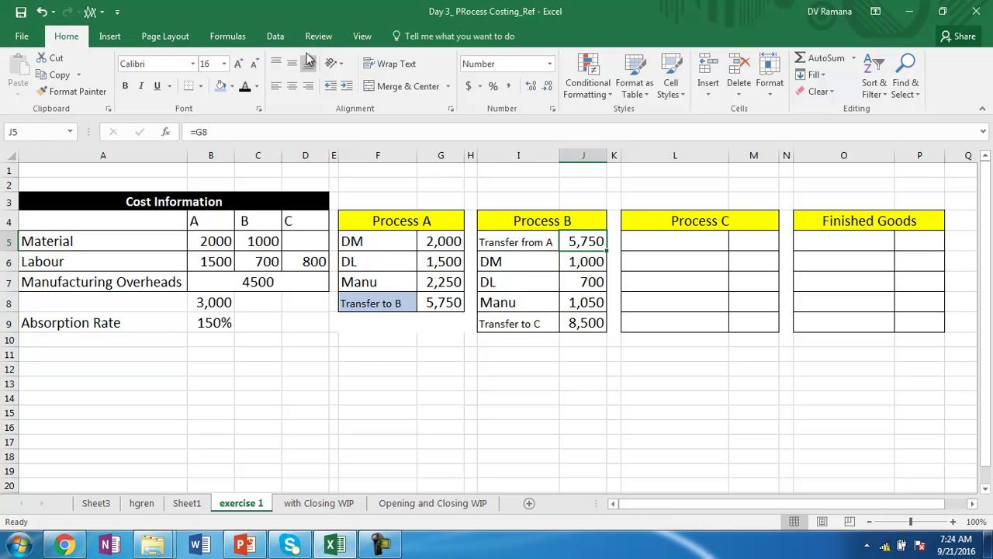
{"action": "left_click", "coordinate": [225, 36]}
{"action": "left_click", "coordinate": [579, 60]}
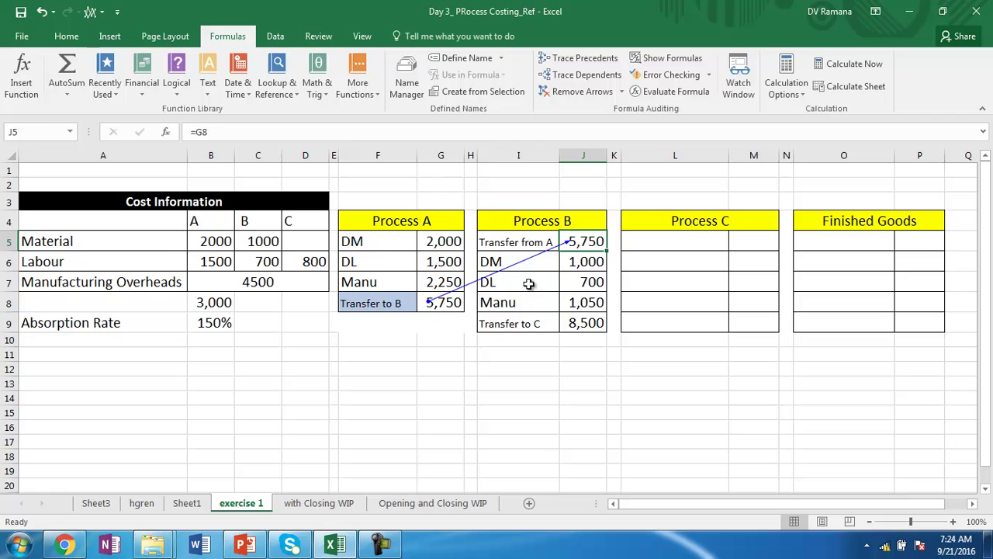
{"action": "left_click", "coordinate": [509, 326]}
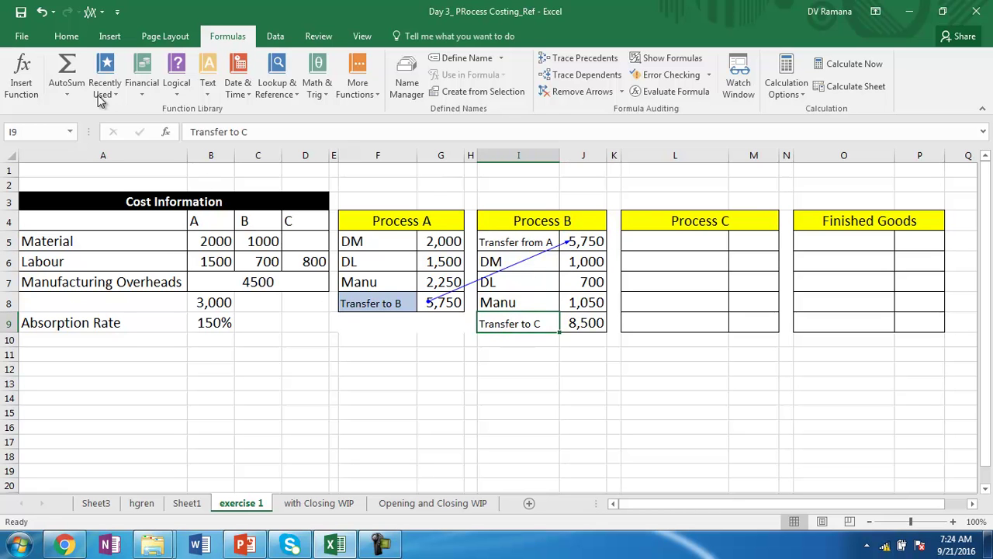
{"action": "left_click", "coordinate": [62, 38]}
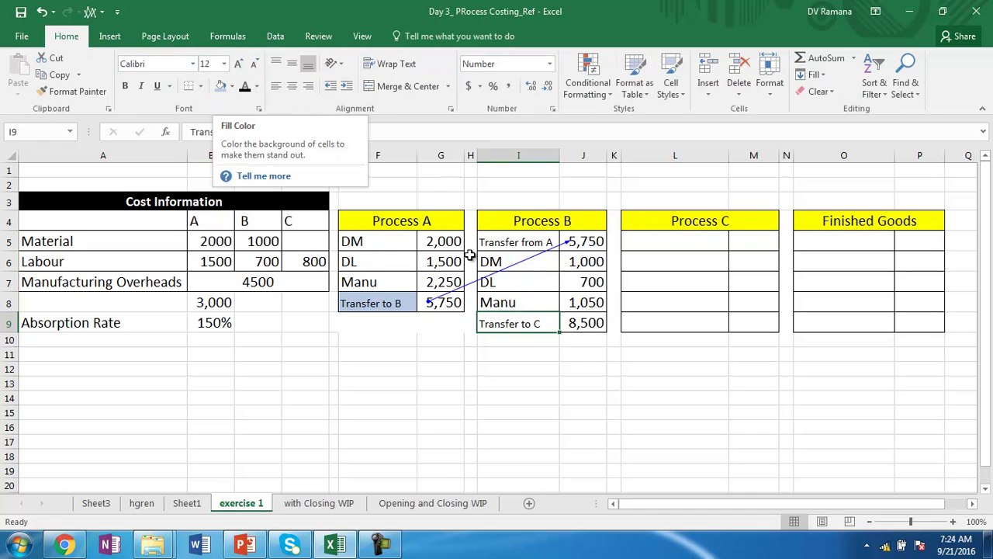
{"action": "left_click", "coordinate": [579, 302]}
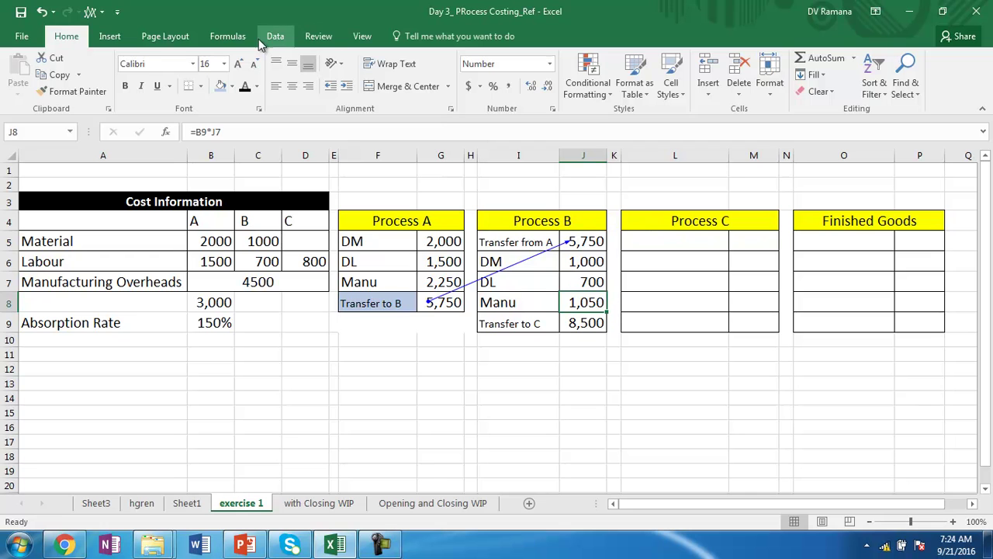
{"action": "left_click", "coordinate": [225, 37]}
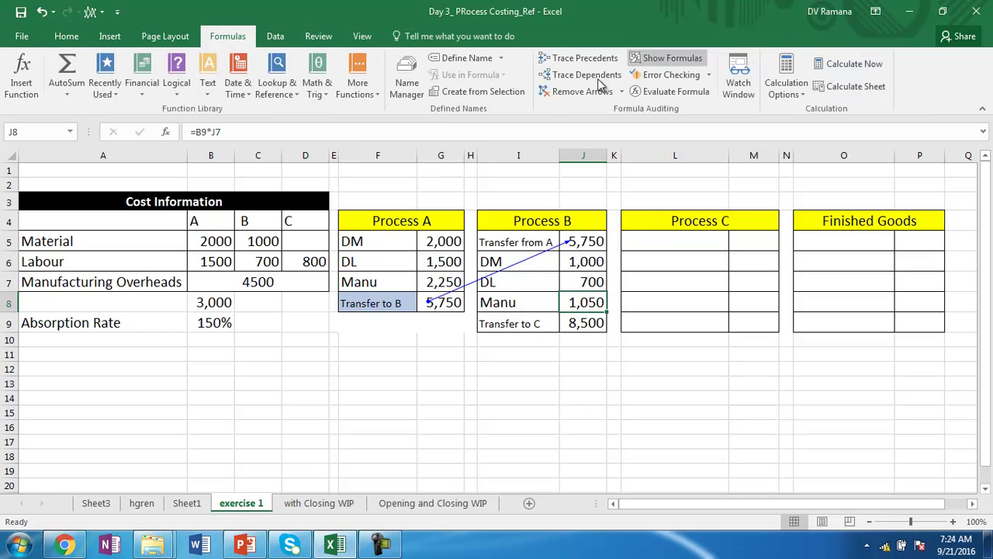
{"action": "left_click", "coordinate": [557, 65]}
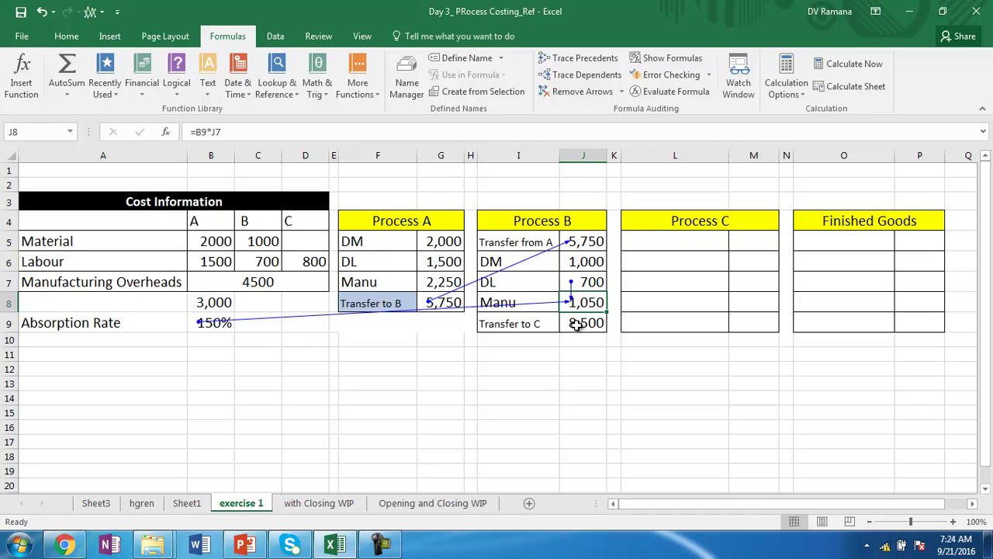
Fill the "Transfer to C" cell I9 in the Process B table with the same light blue.
{"action": "left_click", "coordinate": [531, 324]}
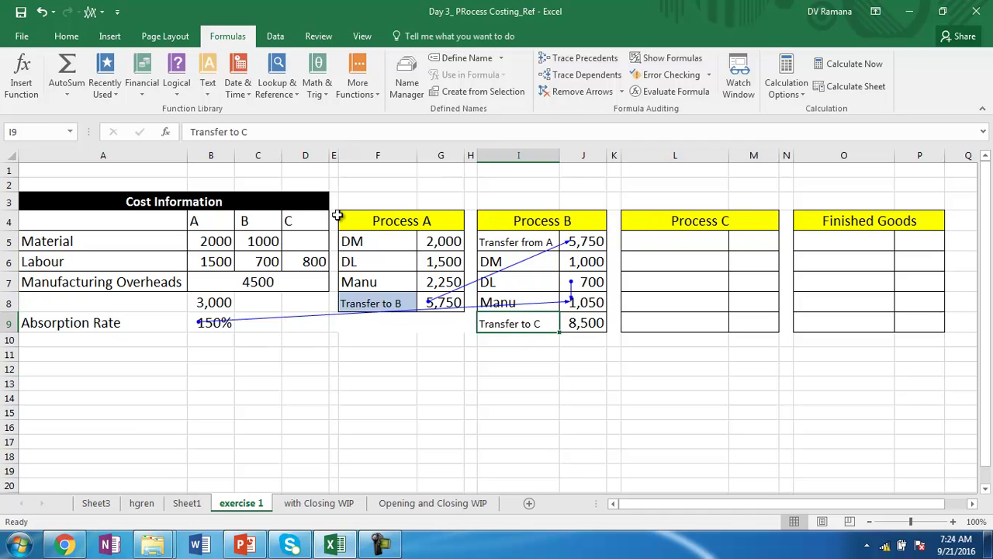
{"action": "left_click", "coordinate": [66, 37]}
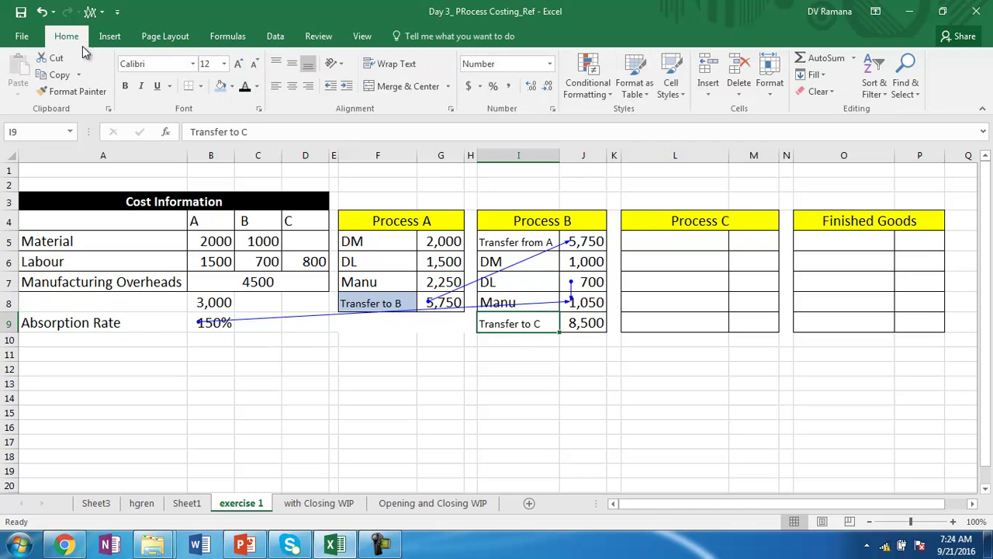
{"action": "left_click", "coordinate": [223, 87]}
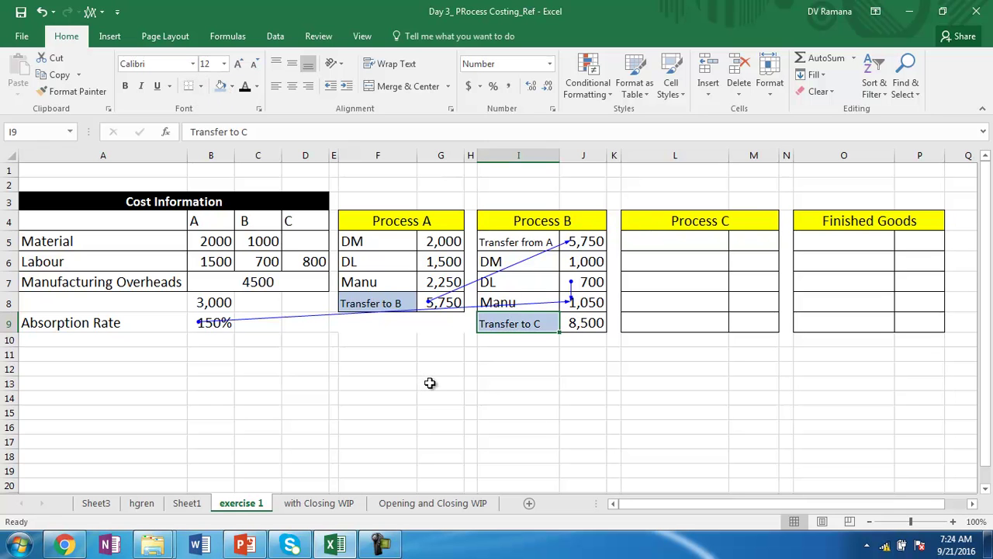
Remove all the tracing arrows from the exercise 1 sheet.
{"action": "left_click", "coordinate": [229, 37]}
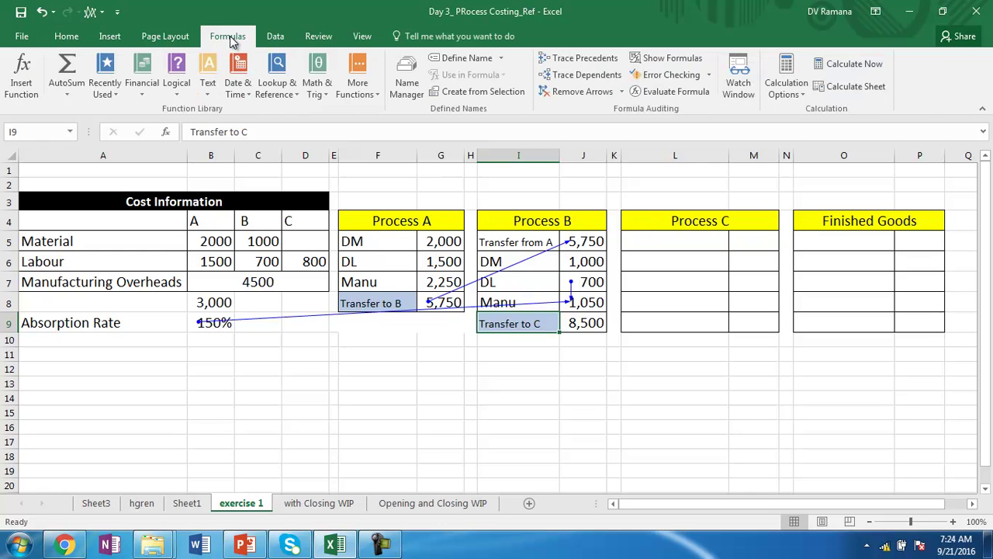
{"action": "left_click", "coordinate": [567, 62]}
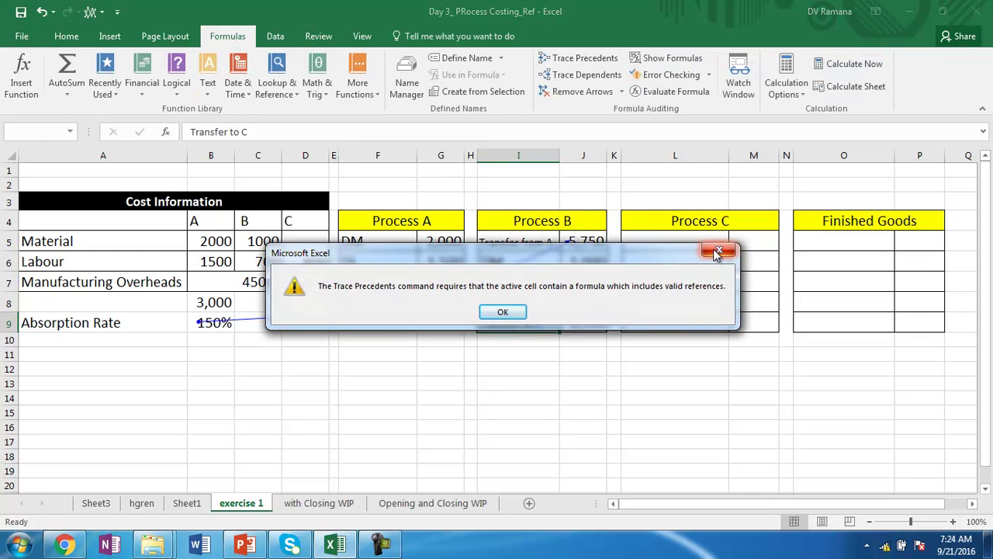
{"action": "left_click", "coordinate": [717, 253]}
{"action": "left_click", "coordinate": [564, 94]}
Set the font colour of the Process C table cells L5:M9 to black.
{"action": "left_click", "coordinate": [679, 242]}
{"action": "left_click_drag", "start_coordinate": [679, 242], "coordinate": [743, 319]}
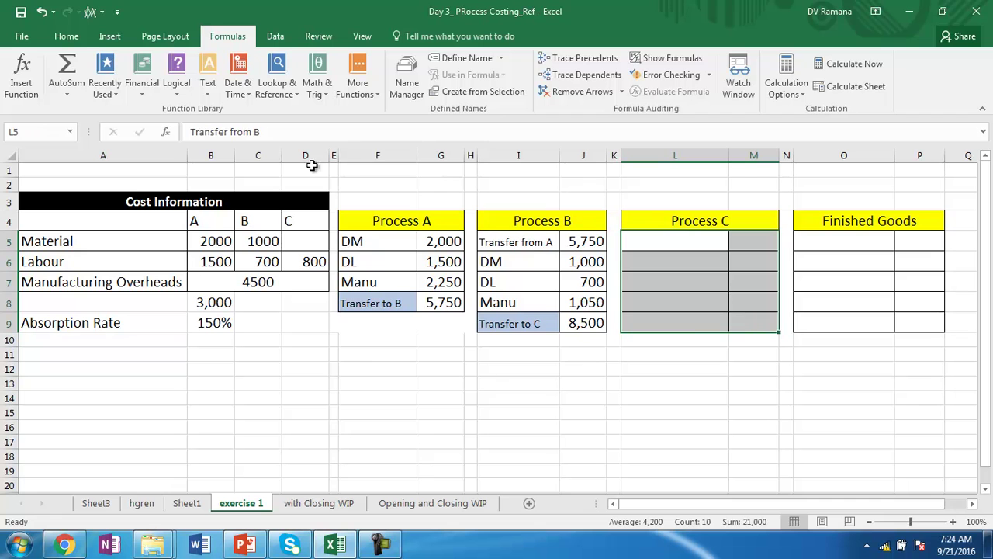
{"action": "left_click", "coordinate": [67, 37]}
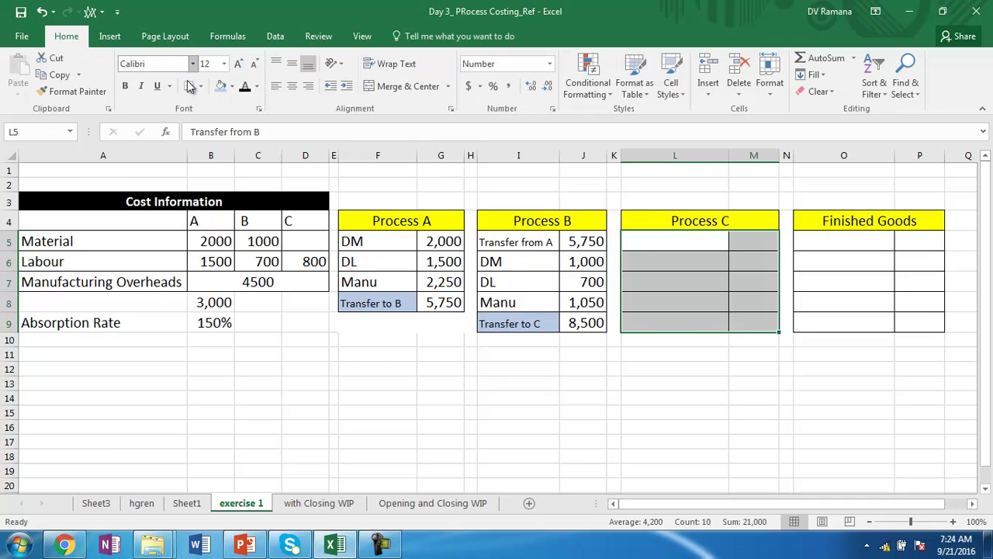
{"action": "left_click", "coordinate": [244, 87]}
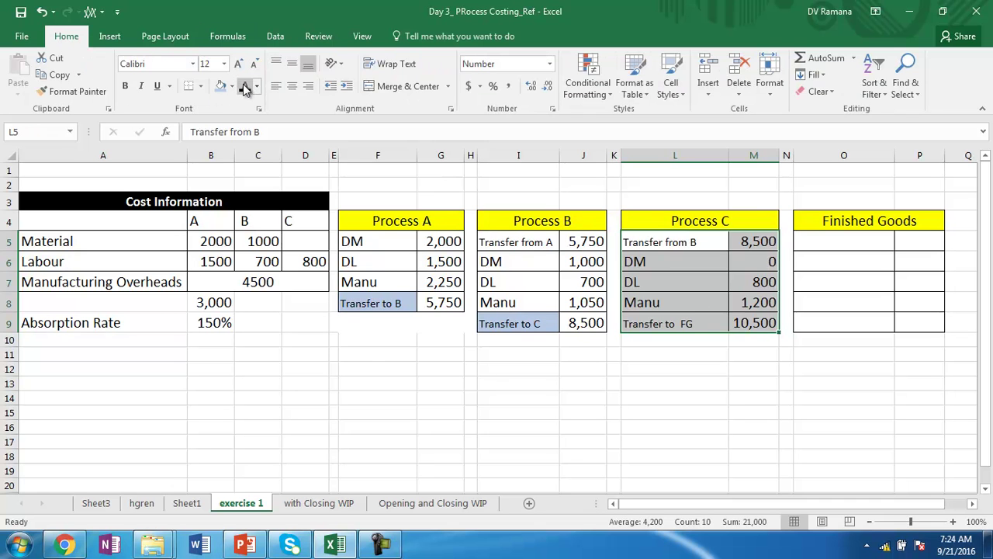
Trace the precedents of the "Transfer from B" amount in M5 and the Manu amount in M8 of Process C.
{"action": "left_click", "coordinate": [753, 242]}
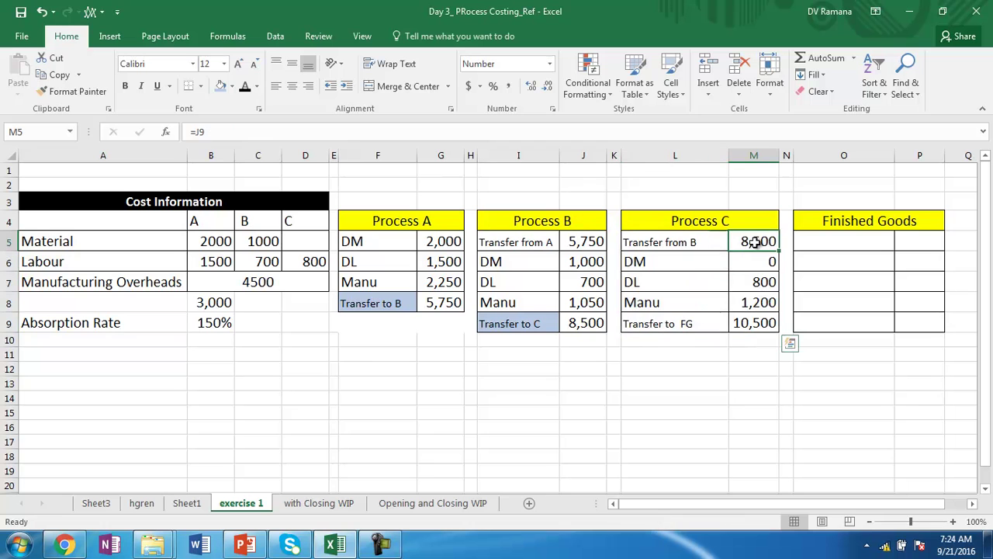
{"action": "left_click", "coordinate": [227, 39]}
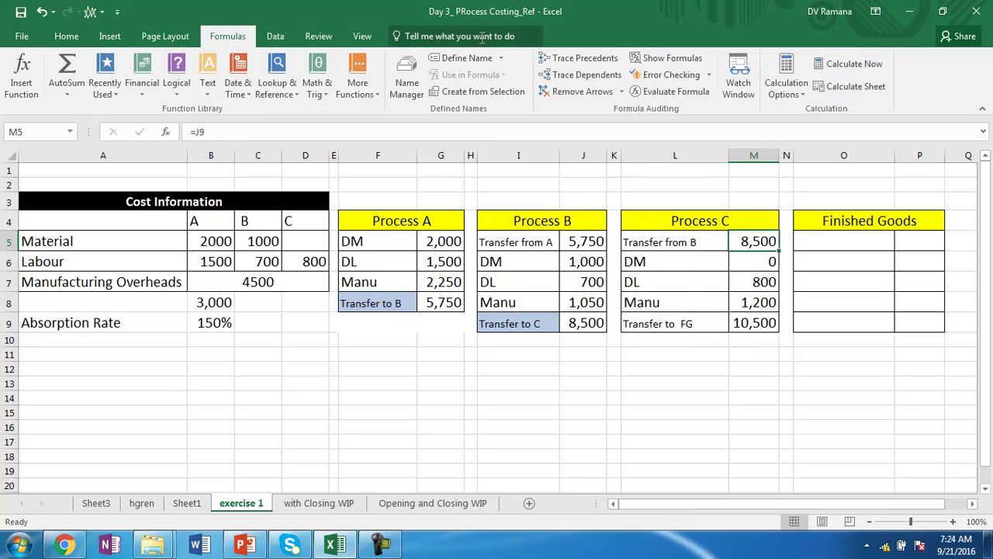
{"action": "left_click", "coordinate": [578, 60]}
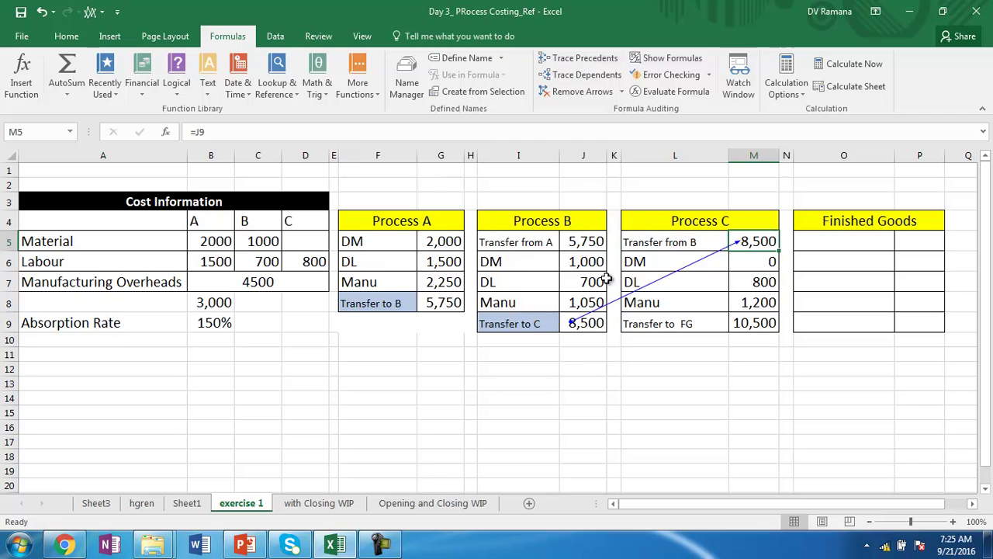
{"action": "left_click", "coordinate": [754, 265]}
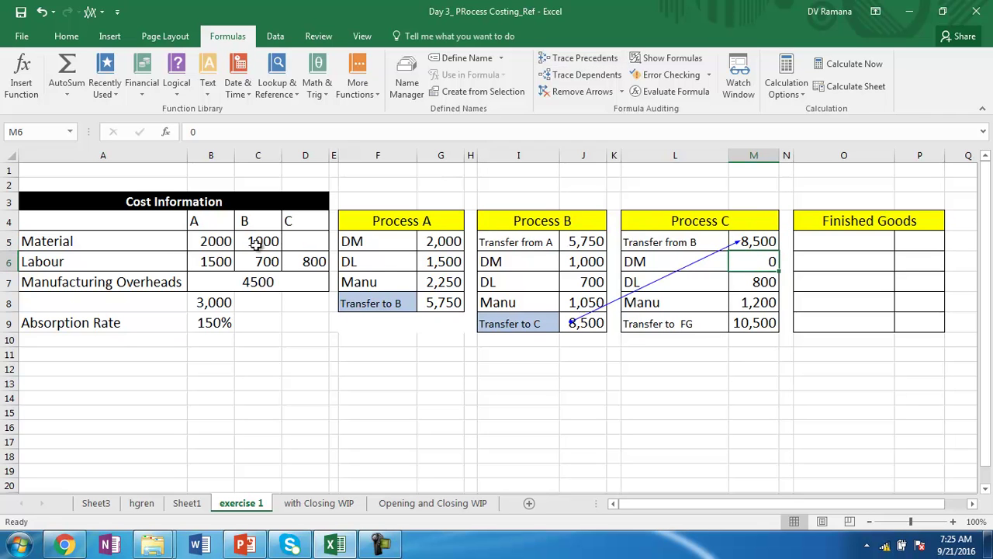
{"action": "left_click", "coordinate": [747, 285]}
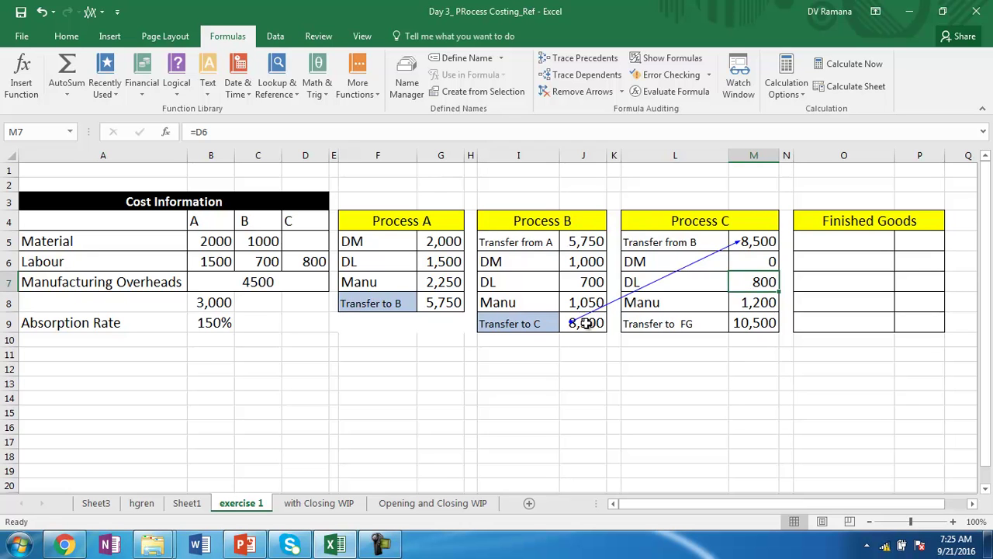
{"action": "right_click", "coordinate": [765, 304]}
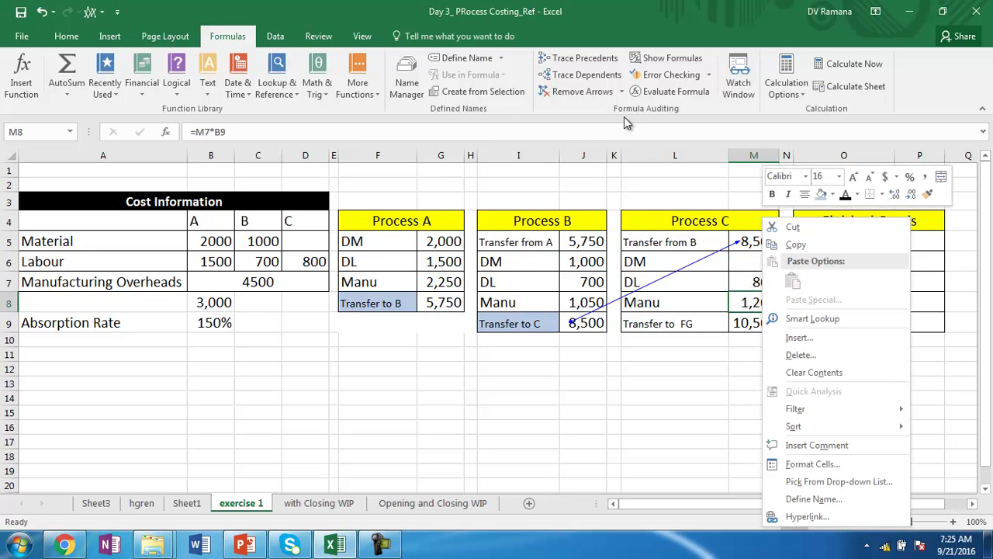
{"action": "left_click", "coordinate": [559, 63]}
{"action": "left_click", "coordinate": [558, 62]}
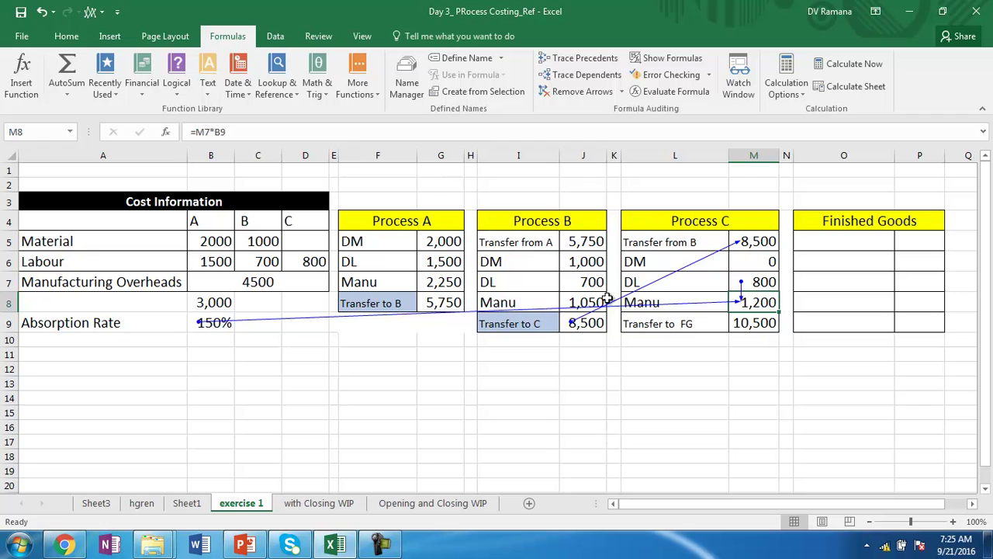
Fill the "Transfer to FG" cell L9 in the Process C table with the same light blue.
{"action": "left_click_drag", "start_coordinate": [652, 324], "coordinate": [733, 325]}
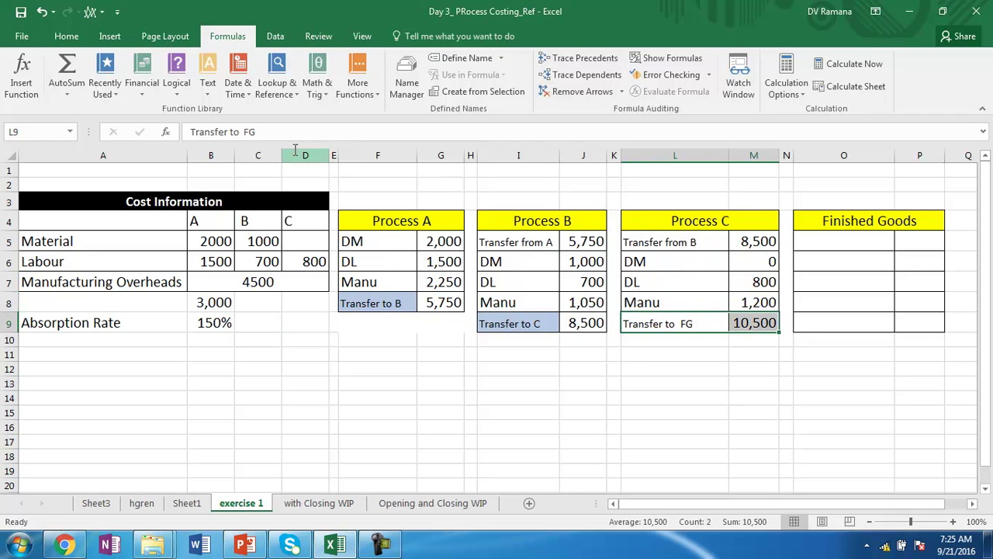
{"action": "left_click", "coordinate": [644, 326]}
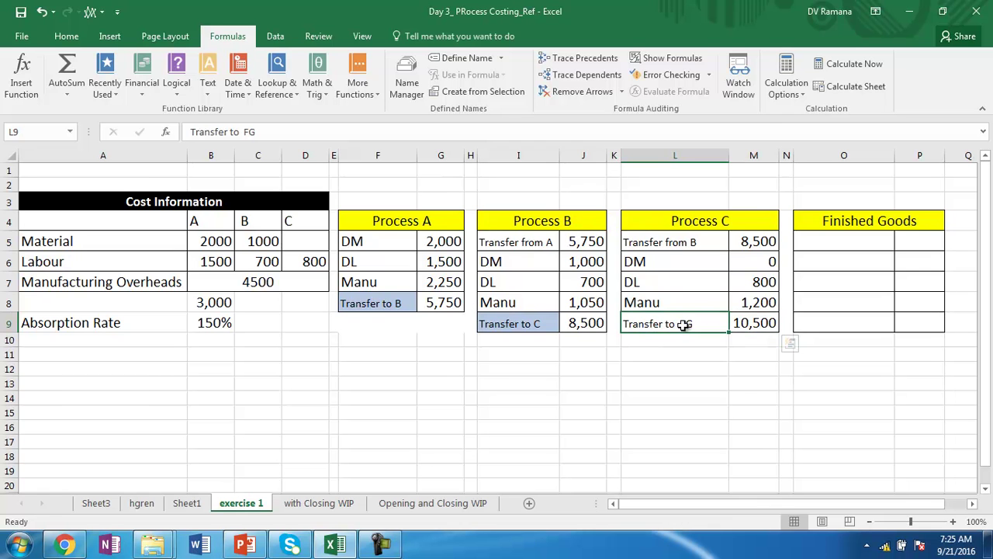
{"action": "left_click", "coordinate": [66, 36]}
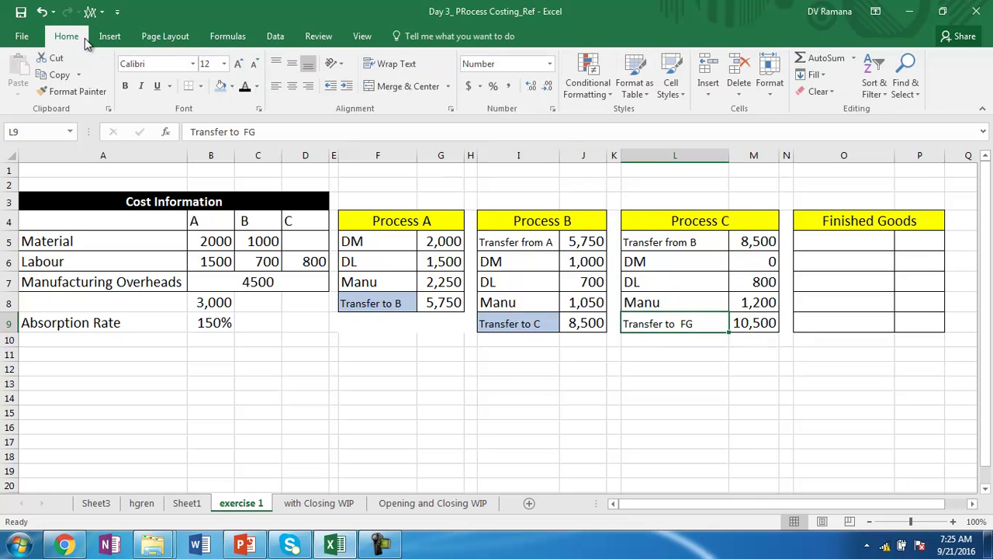
{"action": "left_click", "coordinate": [223, 87]}
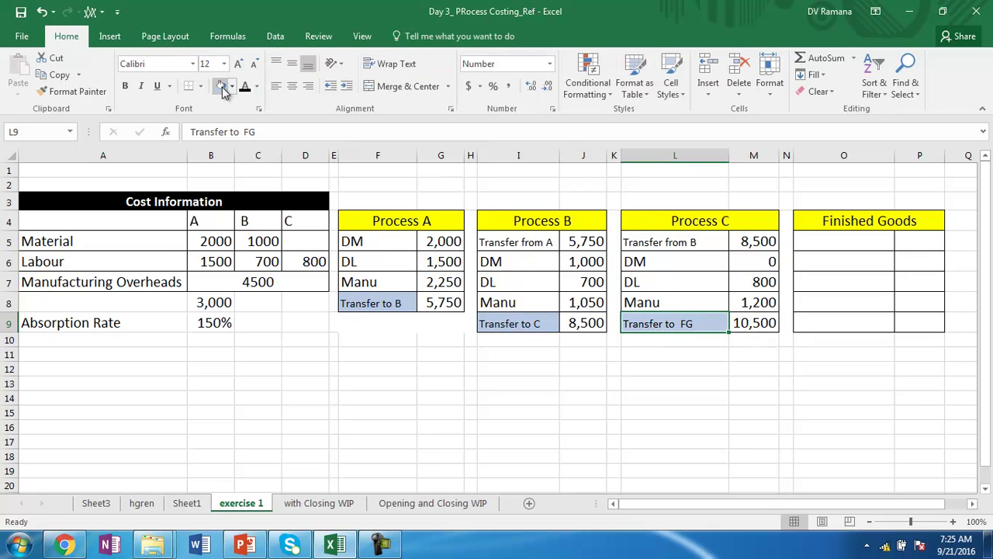
{"action": "left_click", "coordinate": [497, 382]}
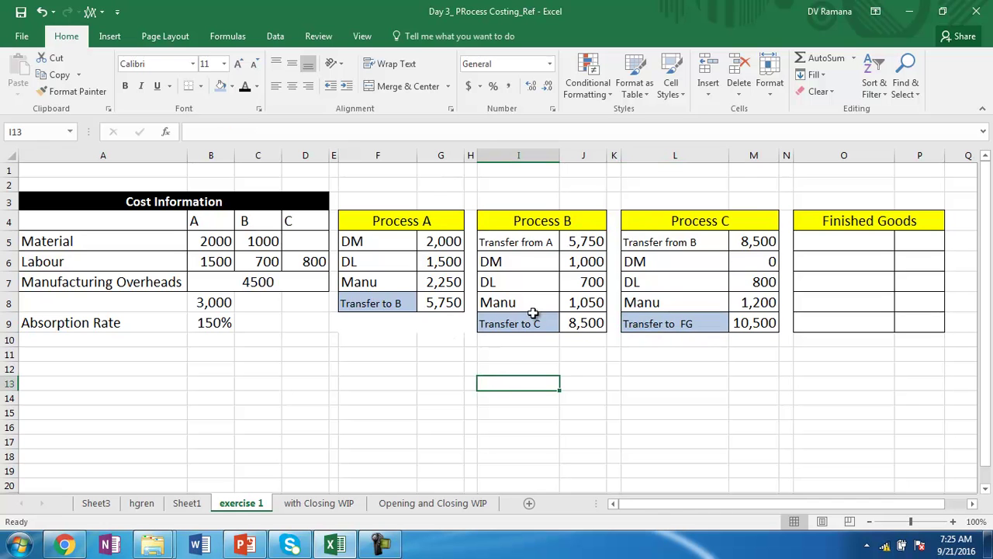
Set the font colour of the Finished Goods cells O5:P9 to black and fill the "Transfer to COGS" cell O9 with light blue.
{"action": "left_click_drag", "start_coordinate": [836, 245], "coordinate": [907, 319]}
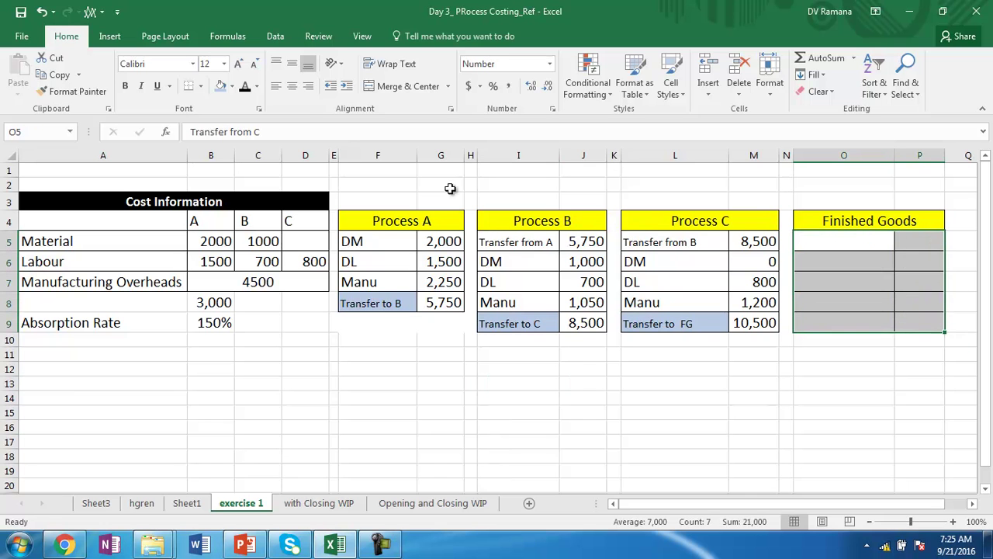
{"action": "left_click", "coordinate": [245, 87]}
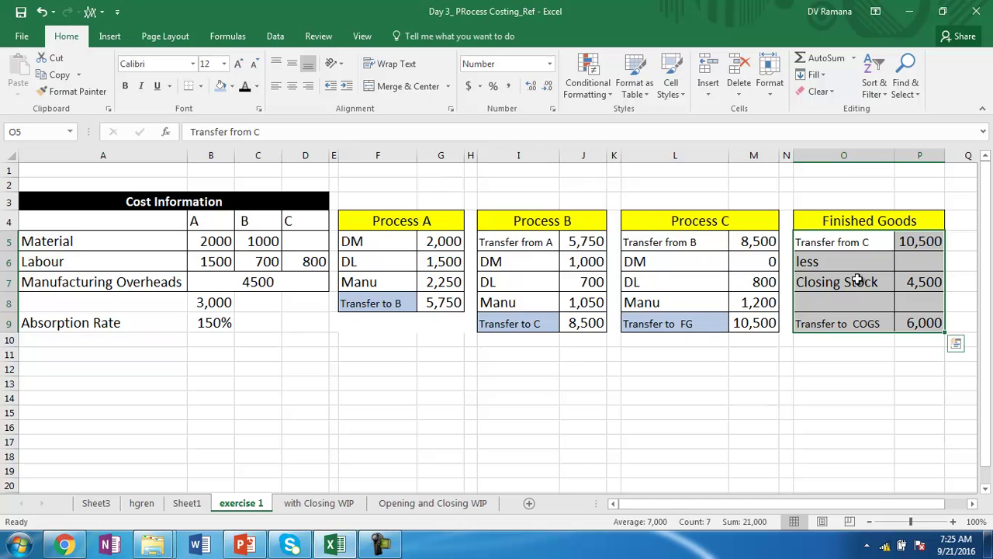
{"action": "left_click", "coordinate": [925, 288]}
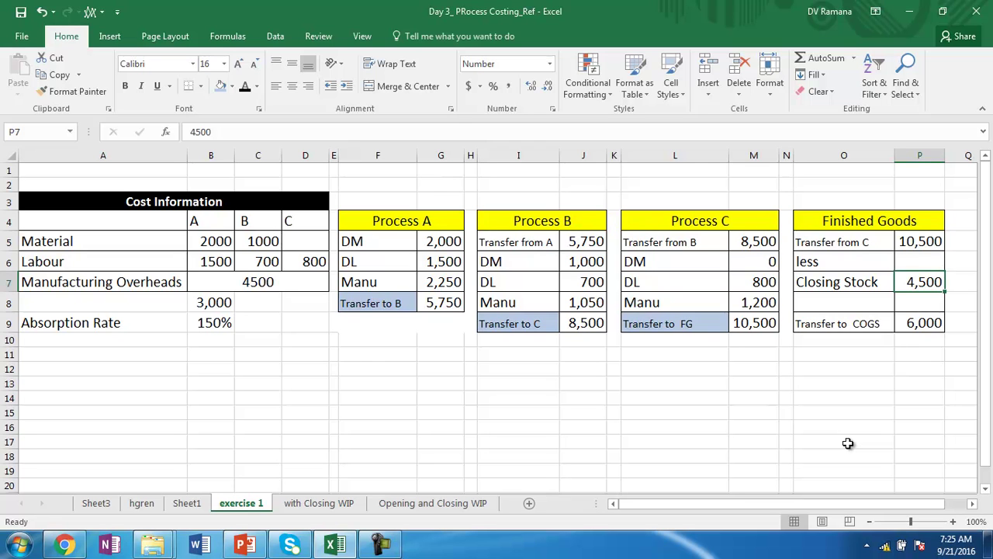
{"action": "left_click", "coordinate": [834, 325]}
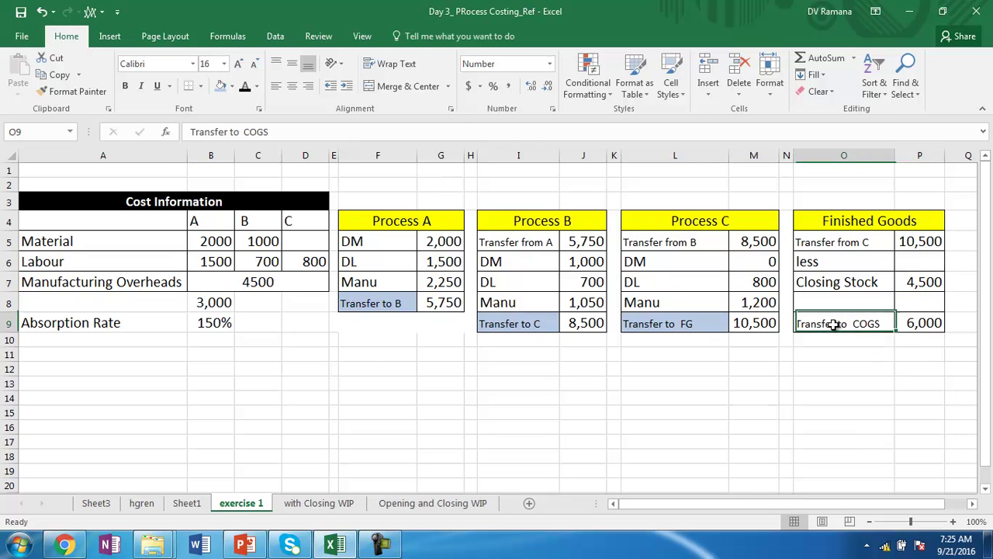
{"action": "left_click", "coordinate": [223, 87]}
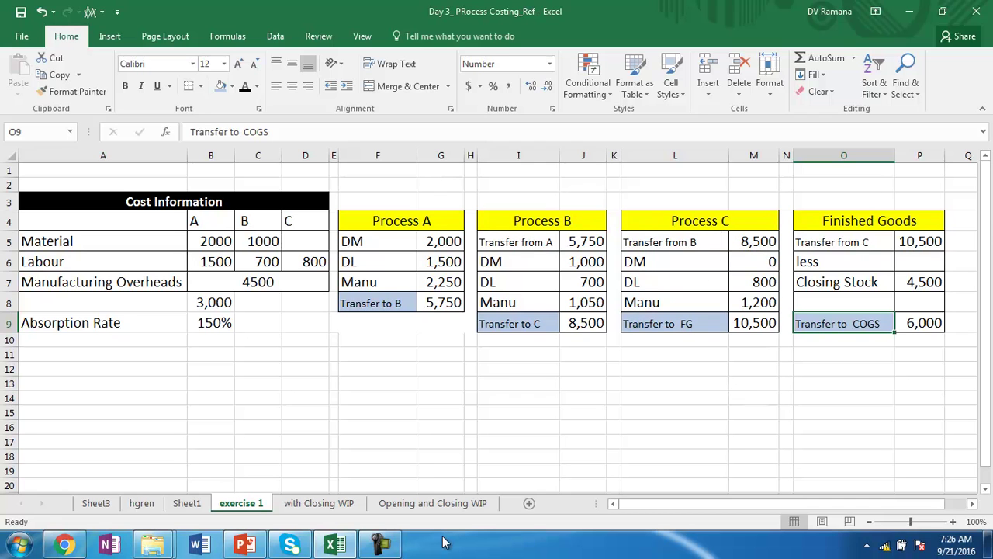
{"action": "left_click", "coordinate": [244, 547]}
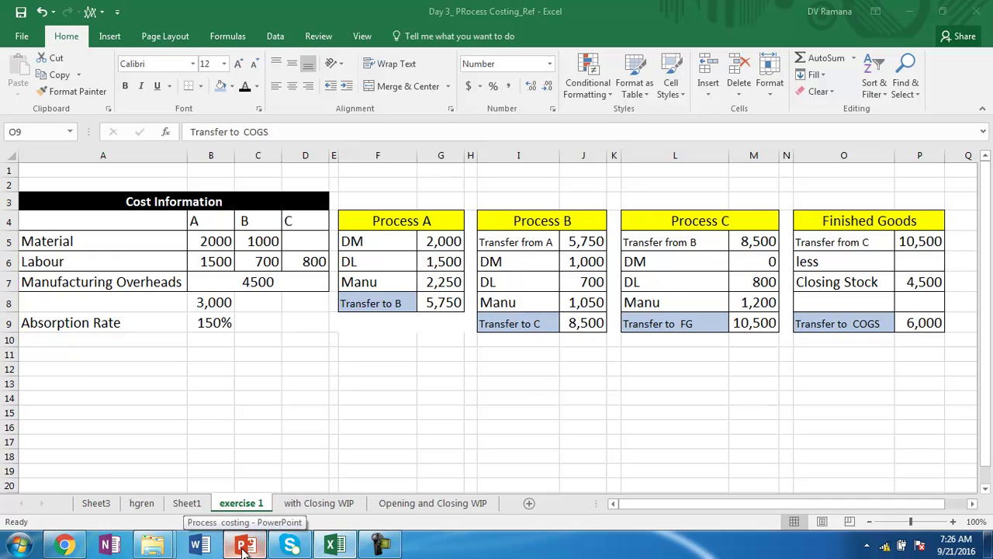
{"action": "right_click", "coordinate": [244, 547]}
{"action": "left_click", "coordinate": [411, 403]}
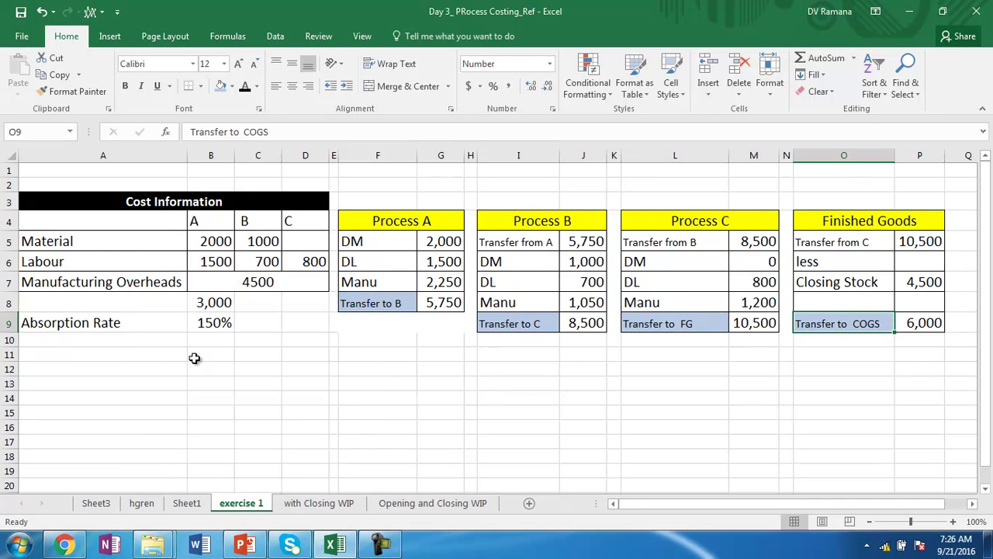
Enter the list "Assumptions", "no WIP", "No loss", "no profits" in A12:A15 below the cost information and select it.
{"action": "left_click", "coordinate": [145, 369]}
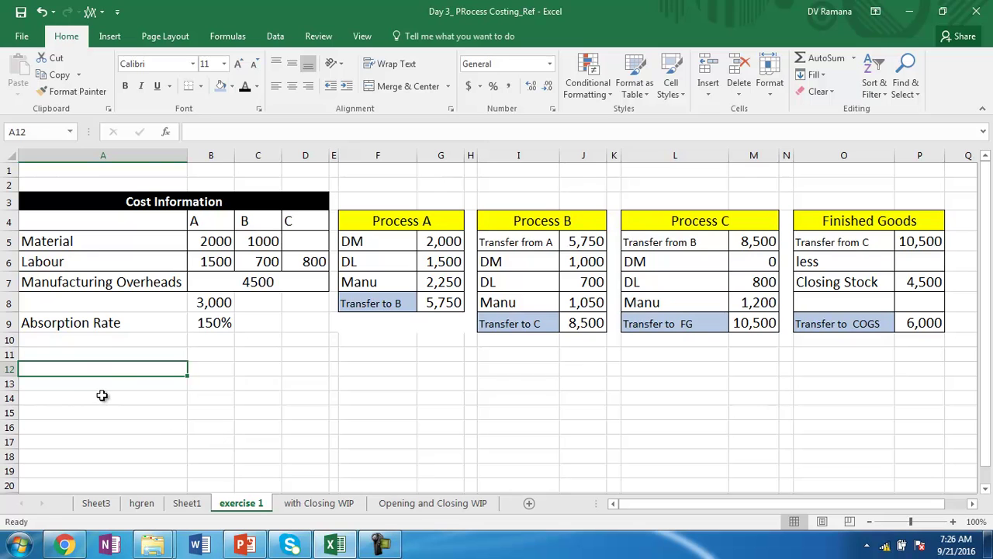
{"action": "type", "text": "As"}
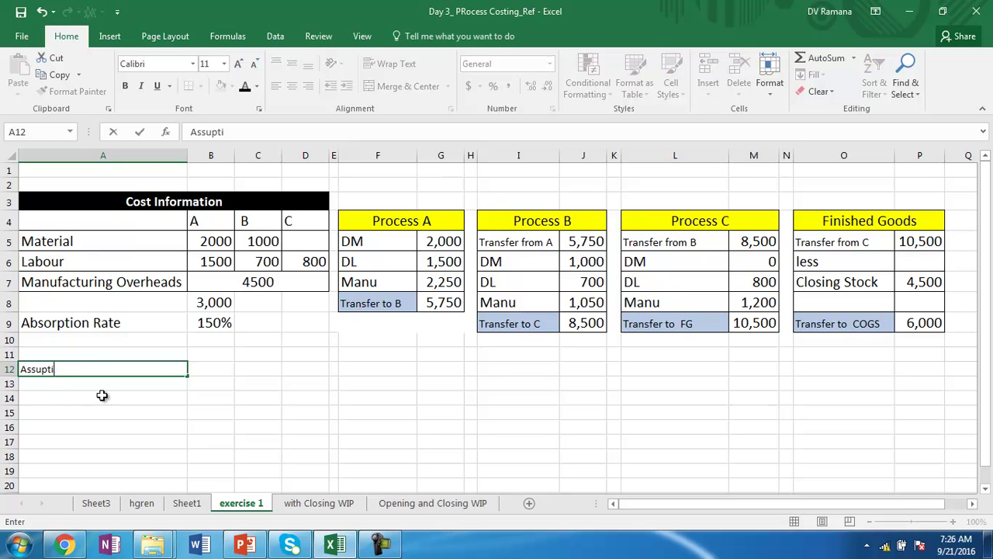
{"action": "type", "text": "sumptions"}
{"action": "key", "text": "Return"}
{"action": "type", "text": "no"}
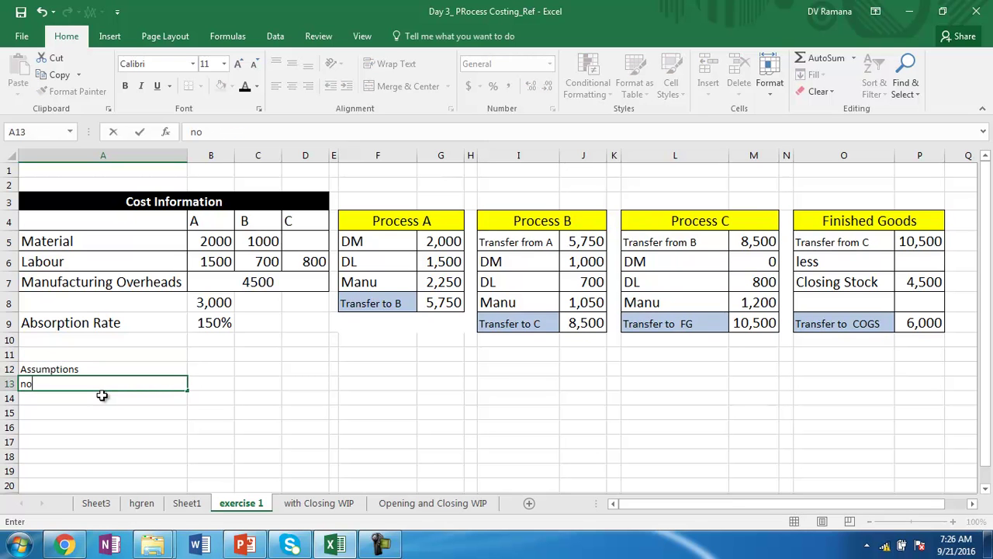
{"action": "type", "text": " WIP"}
{"action": "key", "text": "Return"}
{"action": "type", "text": "No I"}
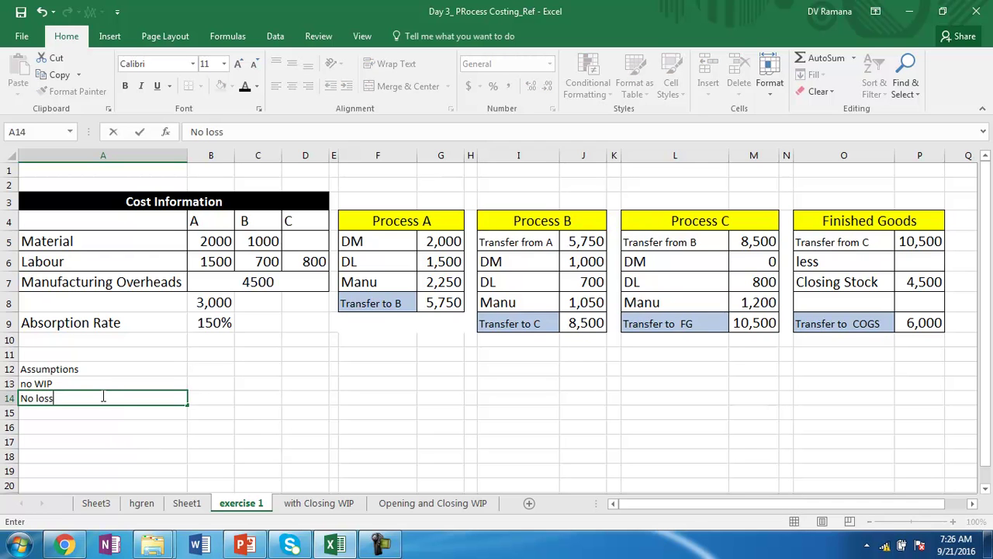
{"action": "key", "text": "Return"}
{"action": "type", "text": "no"}
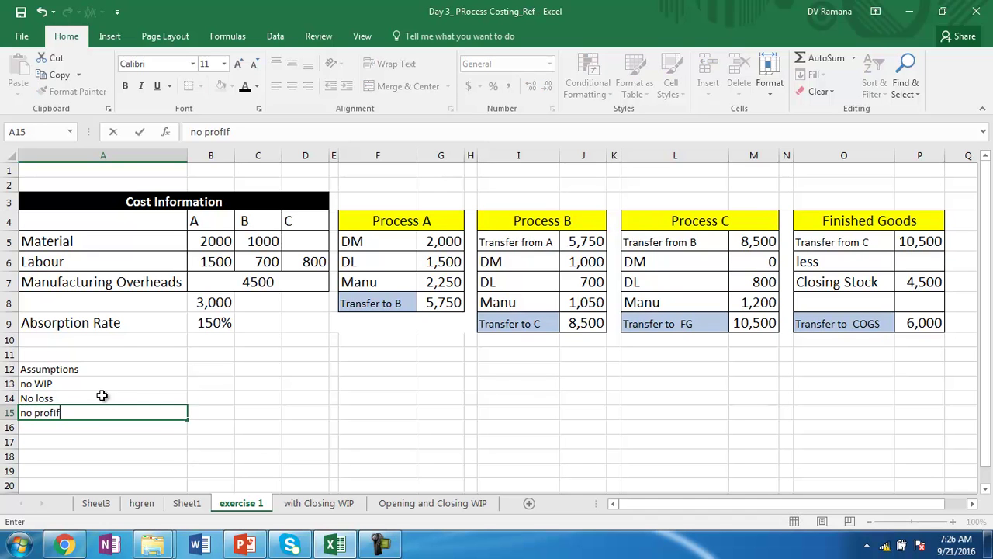
{"action": "type", "text": " profits"}
{"action": "key", "text": "Return"}
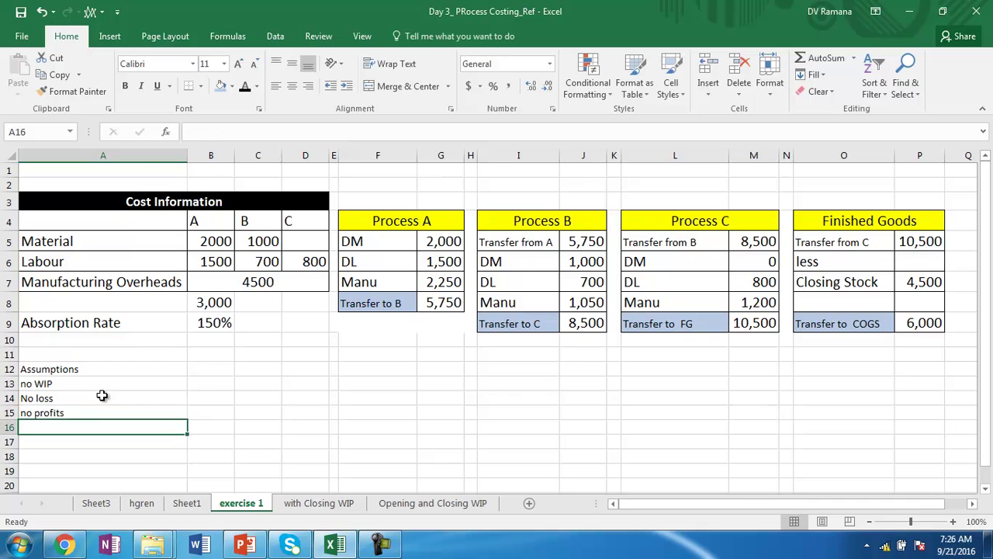
{"action": "left_click", "coordinate": [69, 371]}
{"action": "left_click_drag", "start_coordinate": [70, 370], "coordinate": [74, 414]}
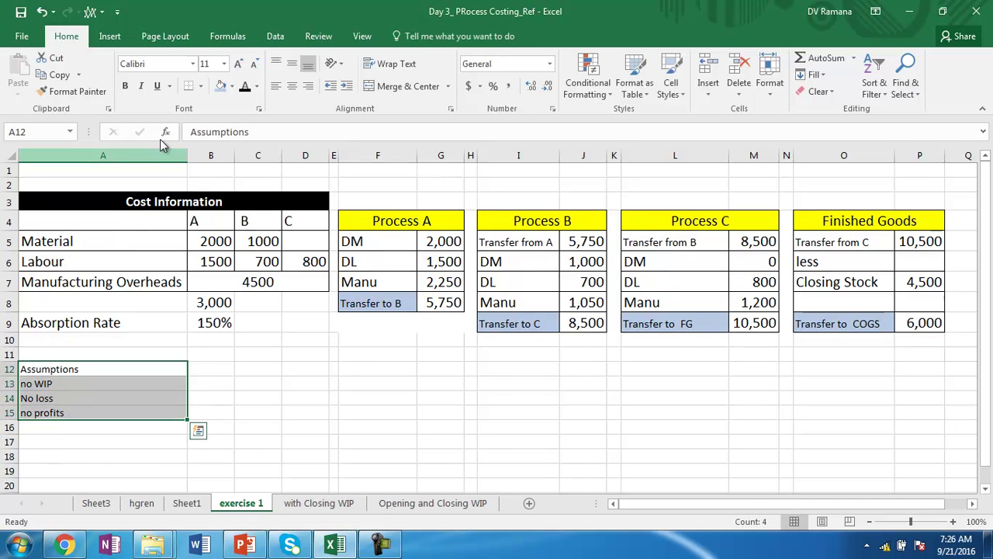
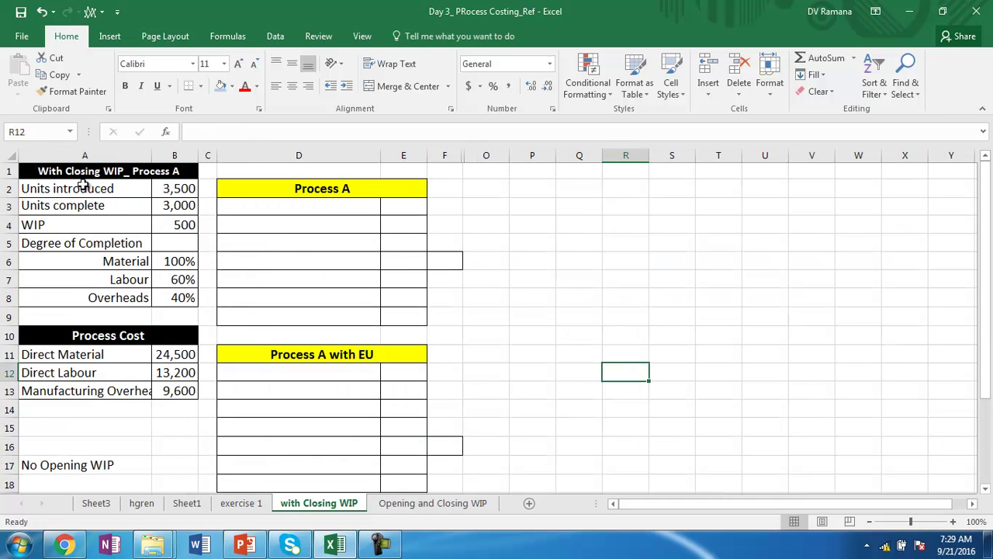
Set the font colour of the Process A table cells D3:E9 on the "with Closing WIP" sheet to Automatic black.
{"action": "left_click_drag", "start_coordinate": [261, 207], "coordinate": [399, 315]}
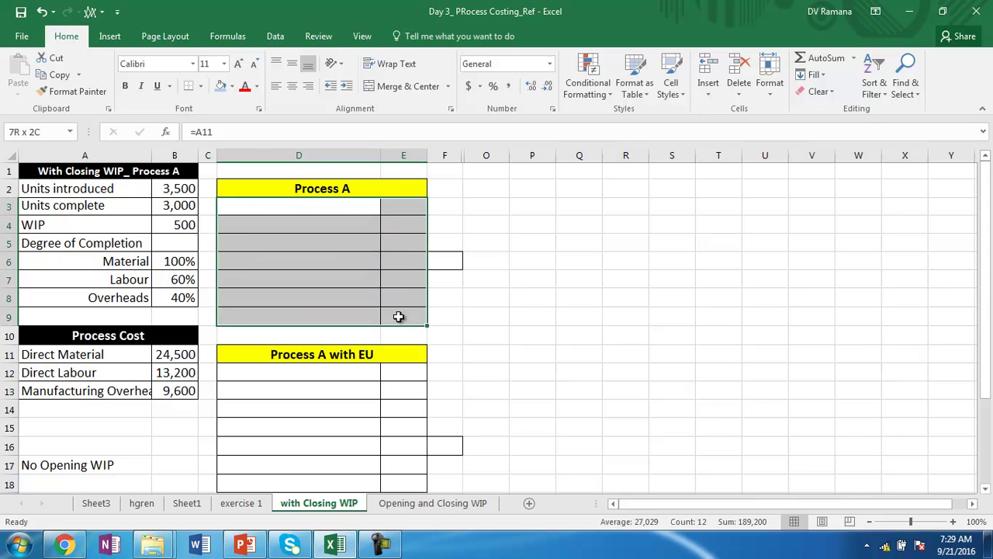
{"action": "left_click", "coordinate": [259, 87]}
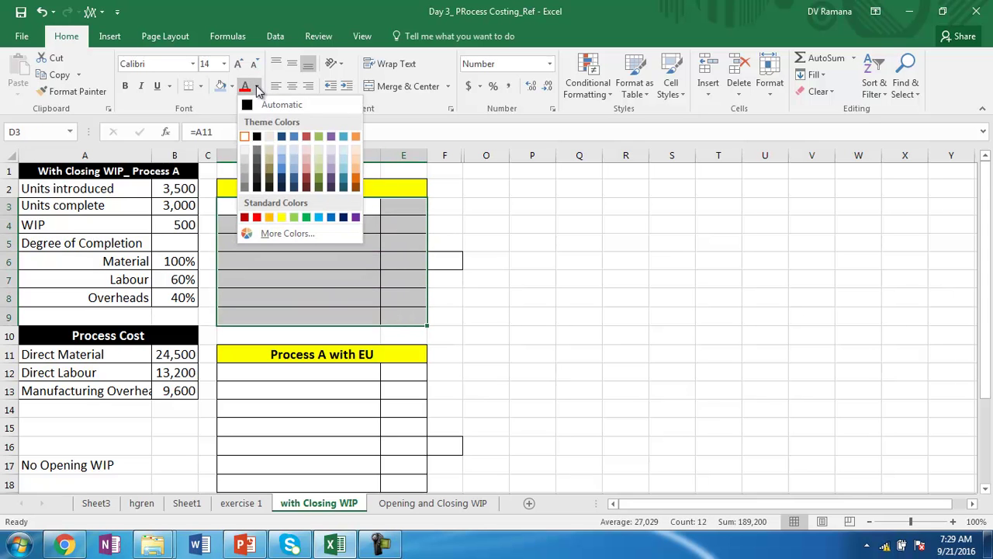
{"action": "left_click", "coordinate": [246, 106]}
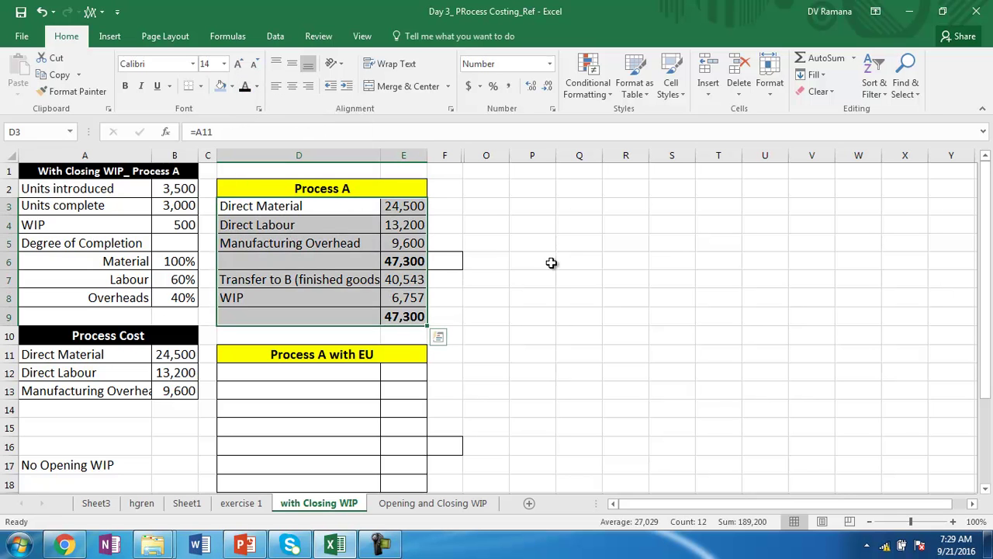
Set the font colour of the unit cost cell F6 to black and inspect the Direct Material cost, unit quantities and Material completion entries.
{"action": "left_click", "coordinate": [449, 261]}
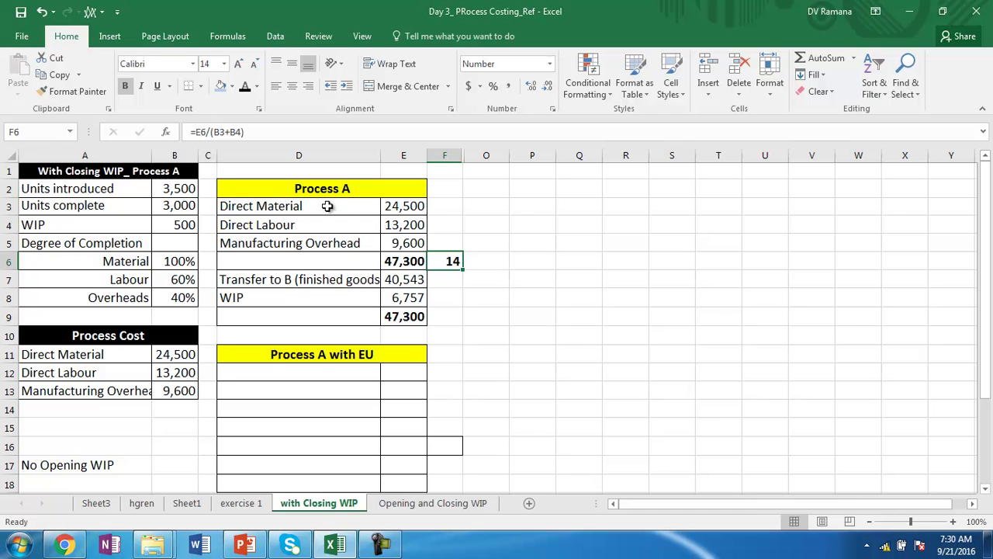
{"action": "left_click", "coordinate": [394, 208]}
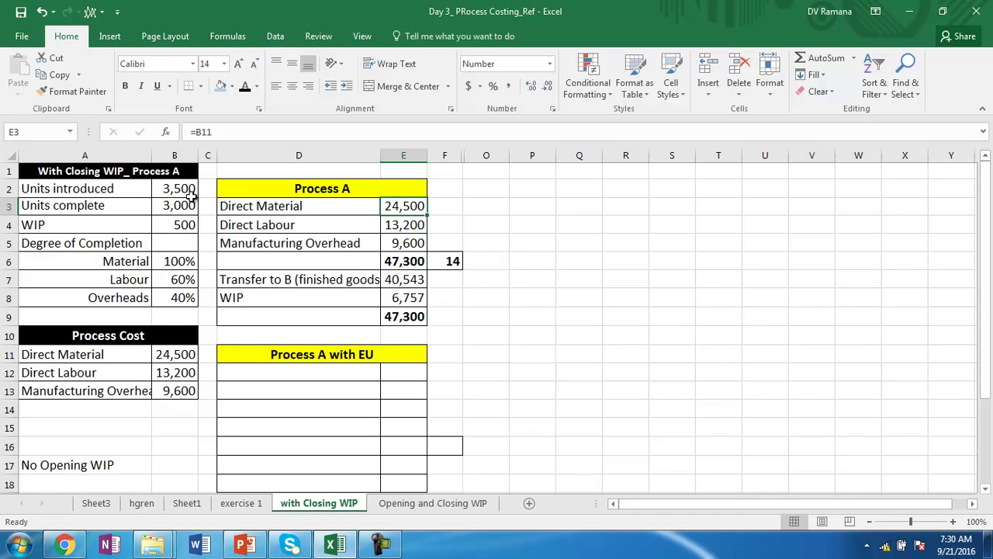
{"action": "left_click_drag", "start_coordinate": [181, 207], "coordinate": [180, 224]}
{"action": "left_click", "coordinate": [94, 226]}
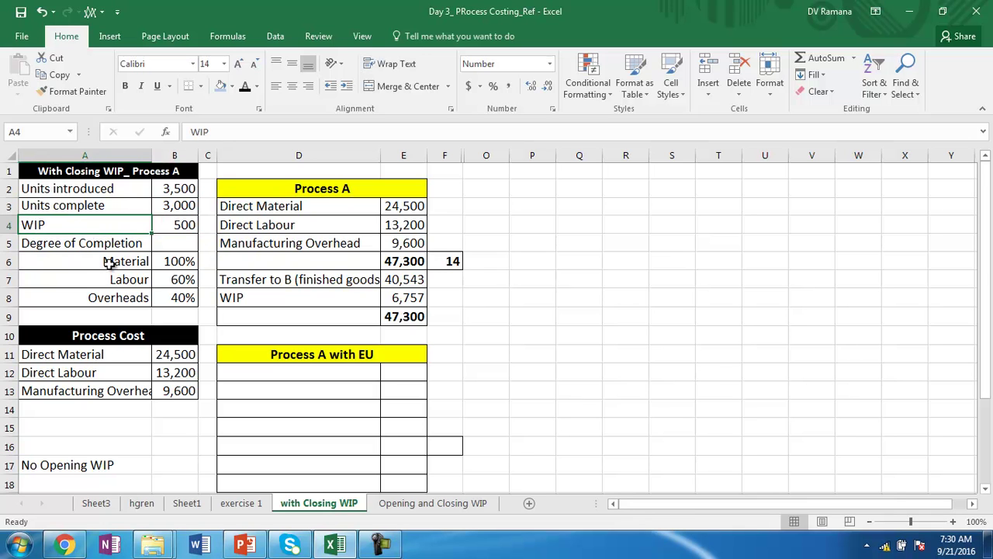
{"action": "left_click", "coordinate": [110, 262]}
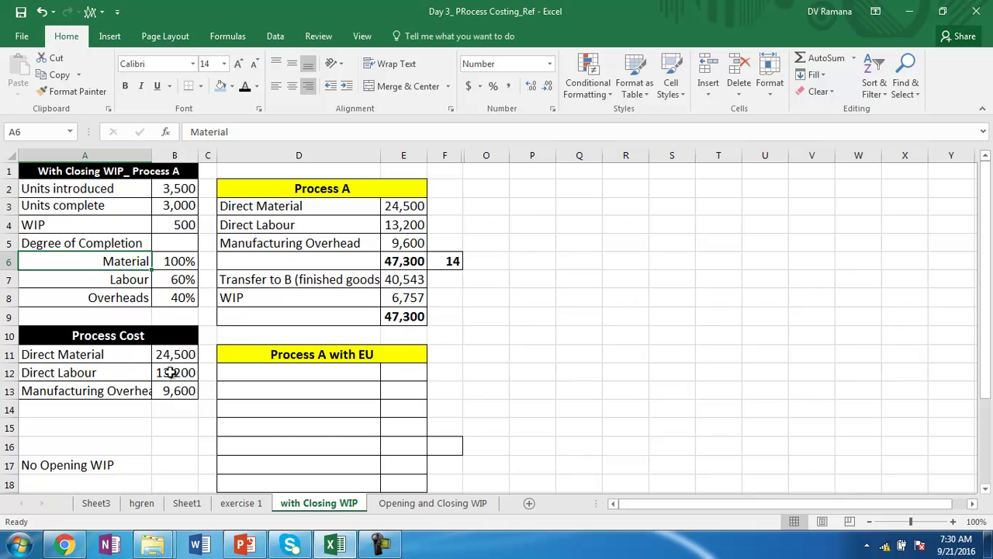
Widen column A to fit "Manufacturing Overhead" and check the overhead cost in B13 and the "No Opening WIP" note.
{"action": "left_click_drag", "start_coordinate": [151, 157], "coordinate": [170, 159]}
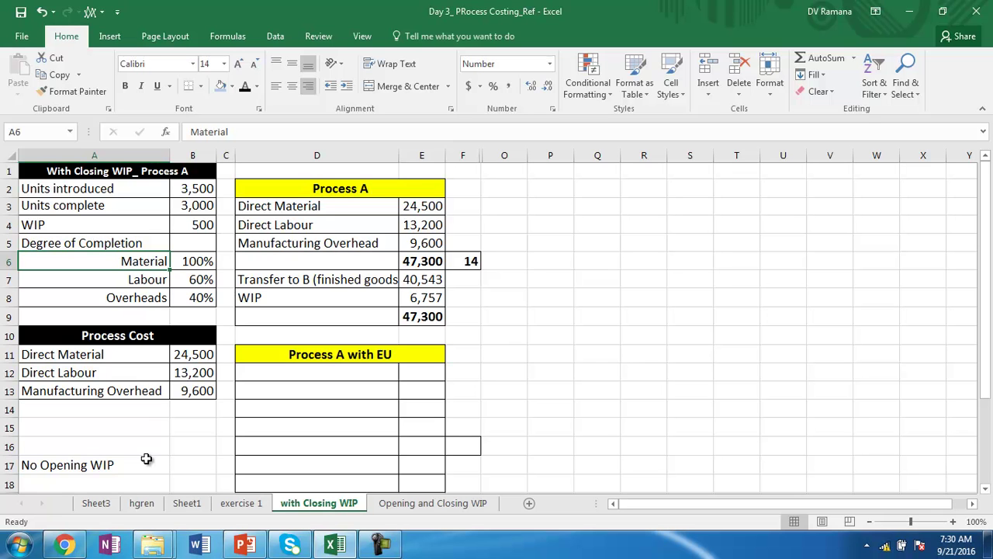
{"action": "left_click", "coordinate": [200, 391]}
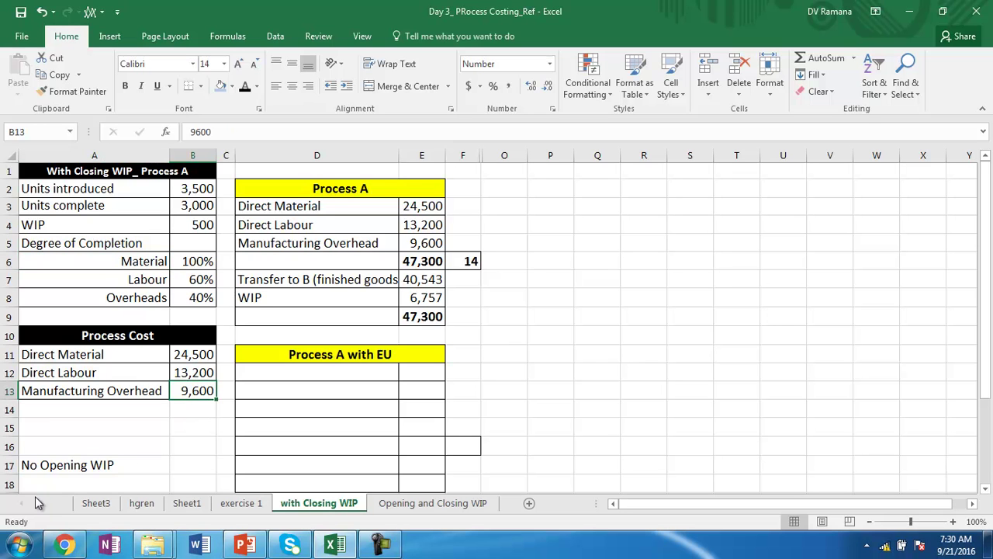
{"action": "left_click", "coordinate": [48, 467]}
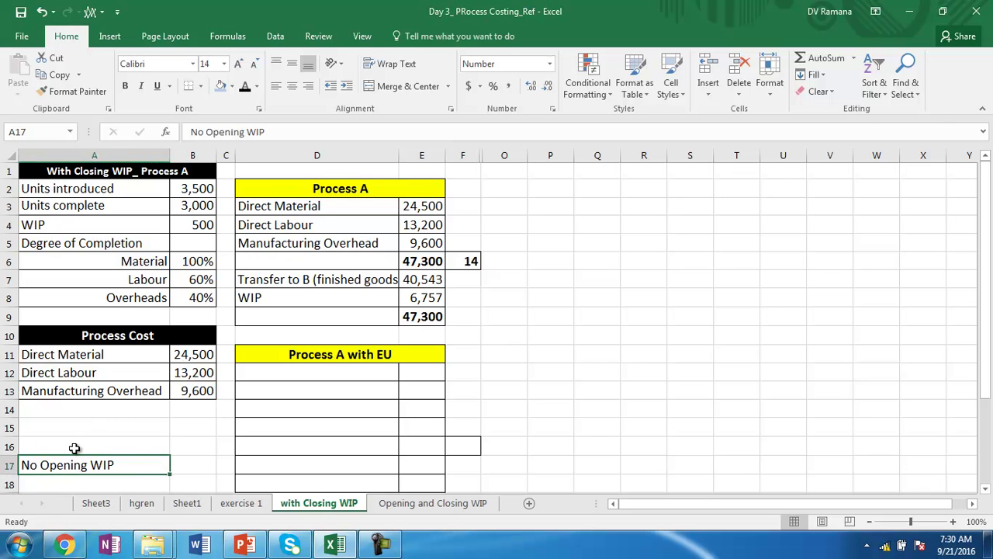
{"action": "left_click", "coordinate": [74, 448]}
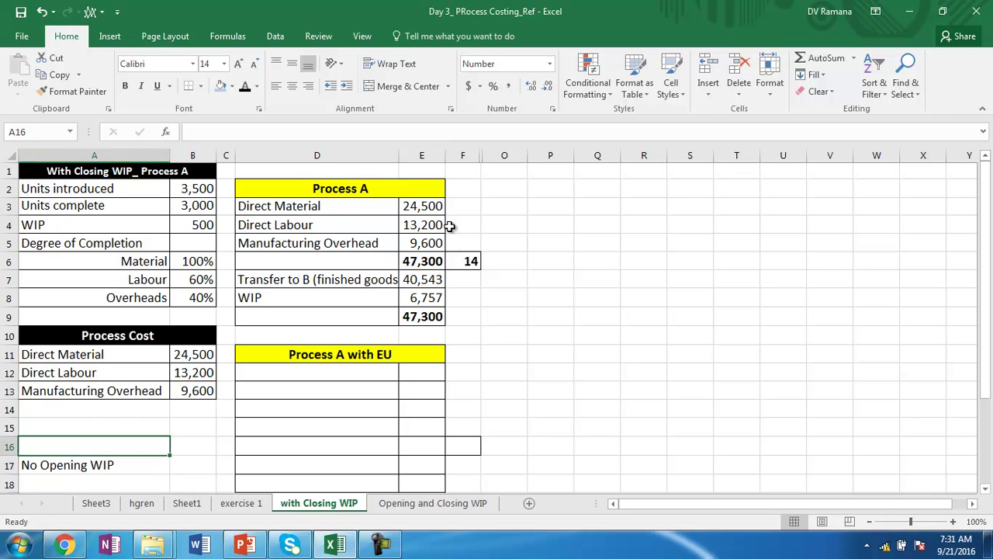
Trace the precedents of the Direct Material, Direct Labour and Manufacturing Overhead amounts in E3:E5 of the Process A table.
{"action": "left_click", "coordinate": [421, 207]}
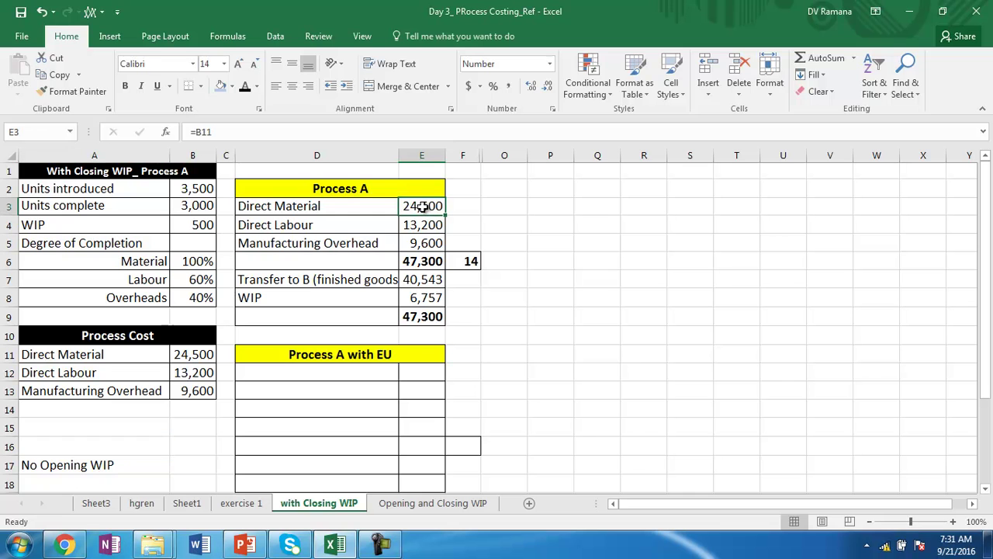
{"action": "left_click", "coordinate": [225, 36]}
{"action": "left_click", "coordinate": [560, 58]}
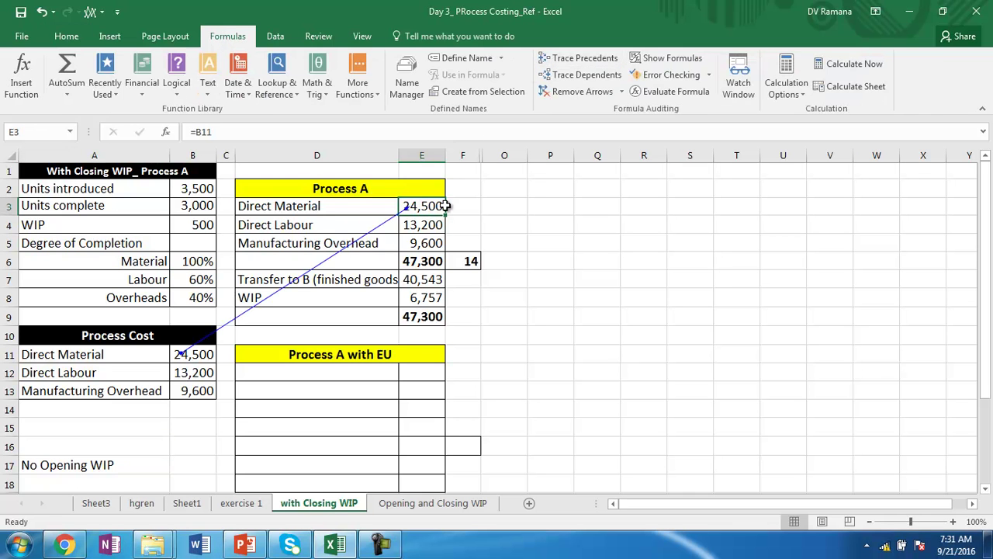
{"action": "left_click", "coordinate": [423, 229]}
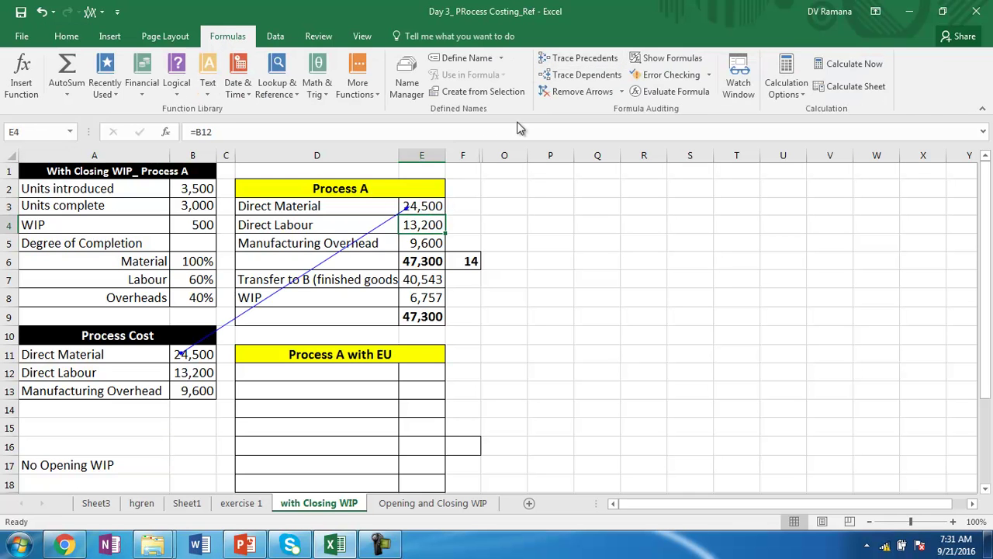
{"action": "left_click", "coordinate": [564, 58]}
{"action": "left_click", "coordinate": [420, 258]}
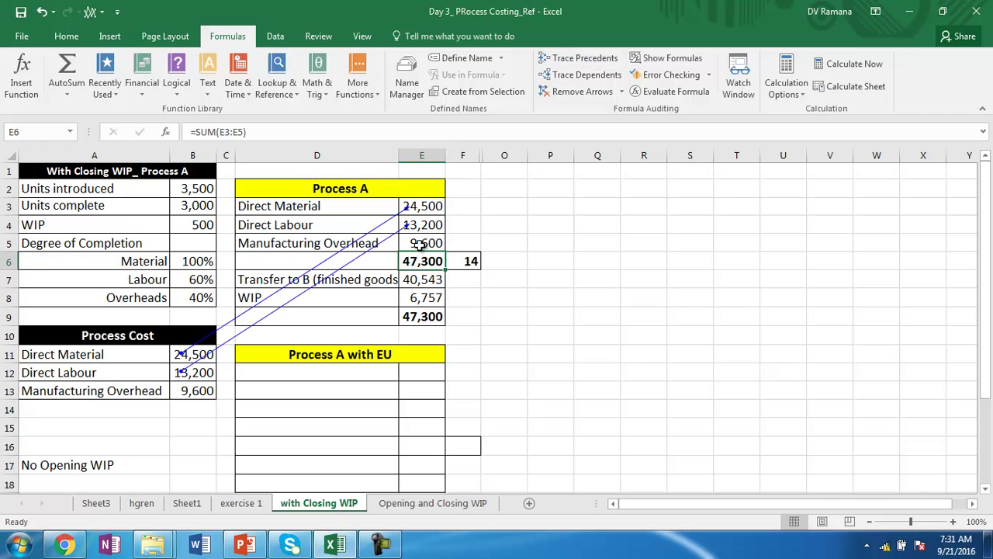
{"action": "left_click", "coordinate": [419, 244]}
{"action": "left_click", "coordinate": [547, 59]}
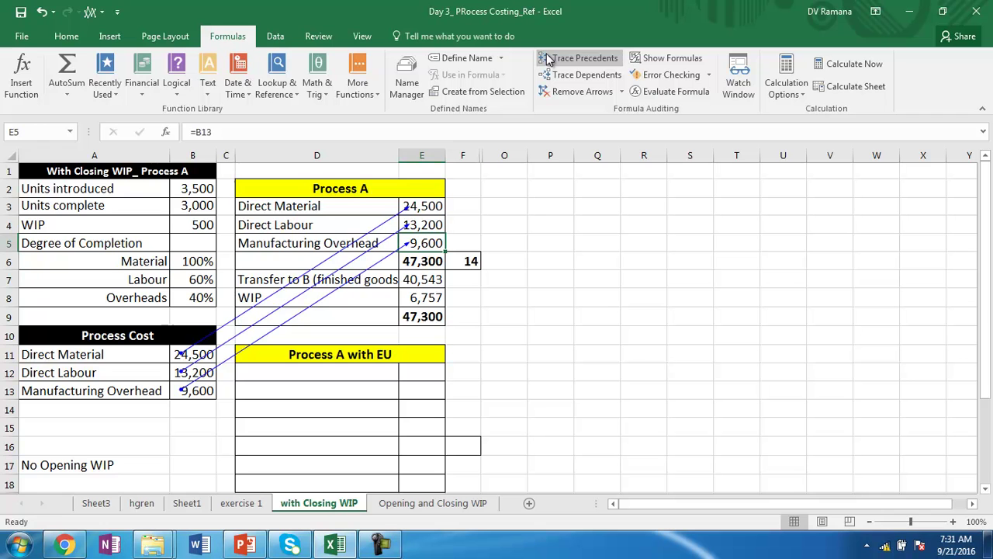
Clear the tracer arrows, trace the precedents of the unit cost cell F6, and remove its arrows.
{"action": "left_click", "coordinate": [462, 263]}
{"action": "left_click", "coordinate": [544, 91]}
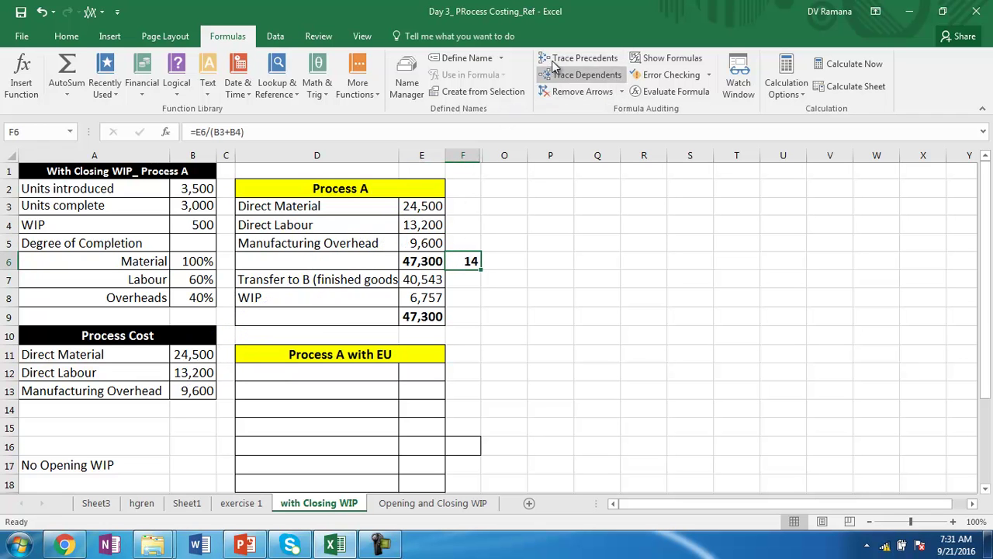
{"action": "left_click", "coordinate": [555, 59]}
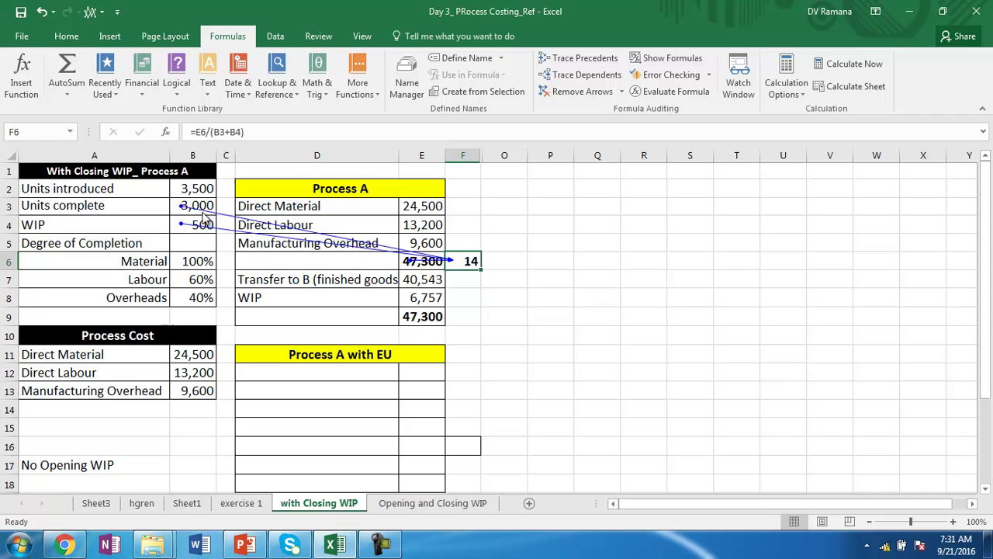
{"action": "left_click", "coordinate": [545, 92]}
Trace the precedents of the "Transfer to B (finished goods)" cell E7 and WIP cell E8, and remove the arrows.
{"action": "left_click", "coordinate": [419, 281]}
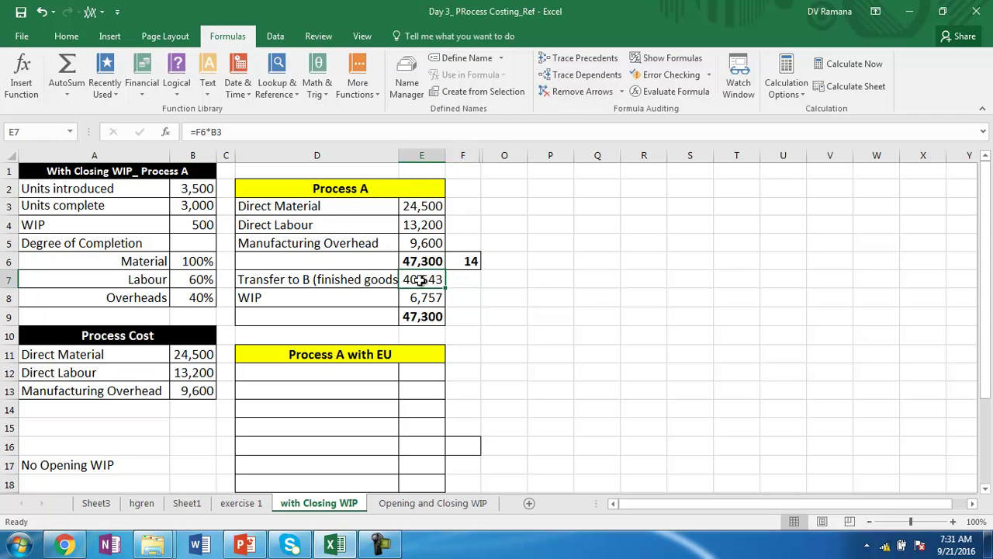
{"action": "left_click", "coordinate": [574, 62]}
{"action": "left_click", "coordinate": [438, 301]}
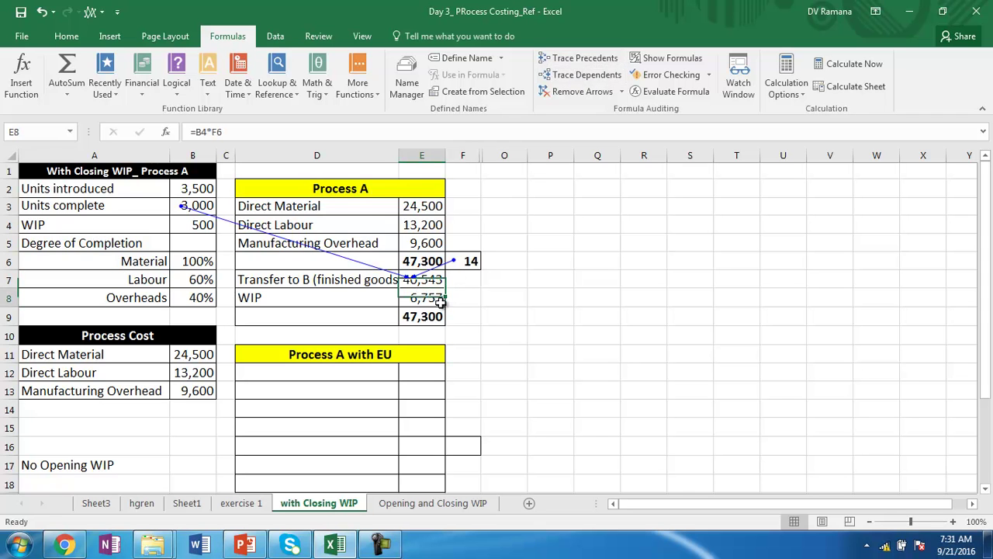
{"action": "left_click", "coordinate": [557, 62]}
{"action": "left_click", "coordinate": [556, 91]}
Widen column D to fit "Transfer to B (finished goods)" and check the formulas in E7 and E8.
{"action": "left_click_drag", "start_coordinate": [399, 156], "coordinate": [408, 156]}
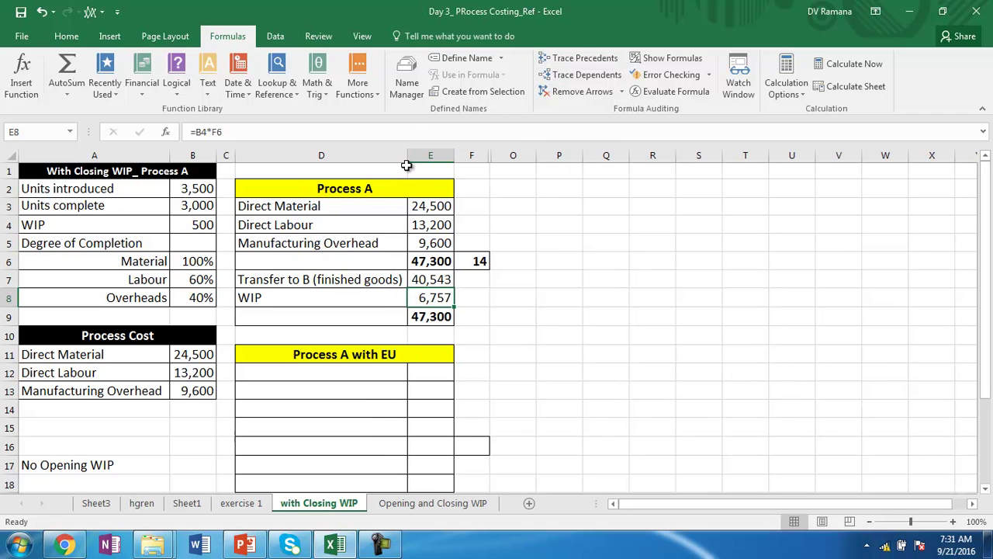
{"action": "left_click", "coordinate": [423, 281]}
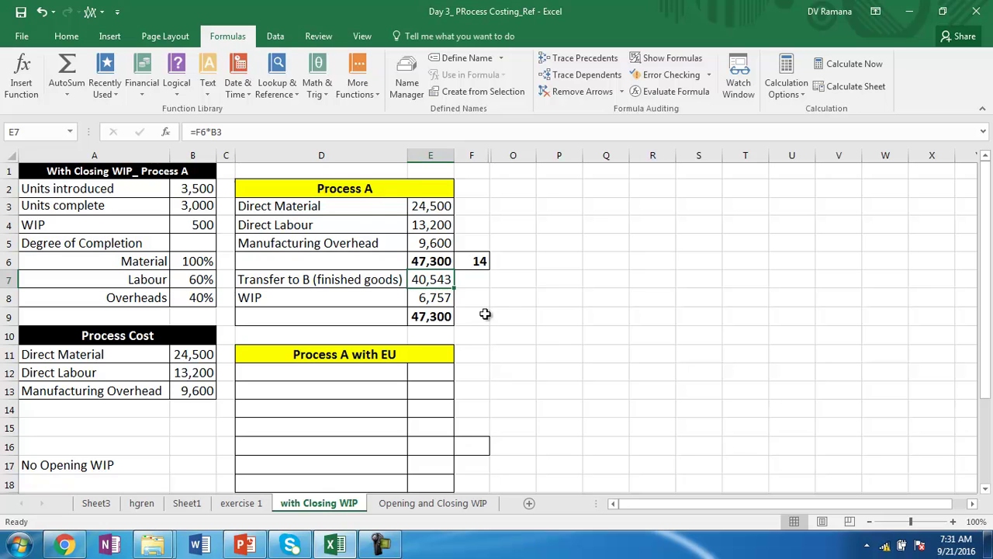
{"action": "left_click", "coordinate": [442, 297]}
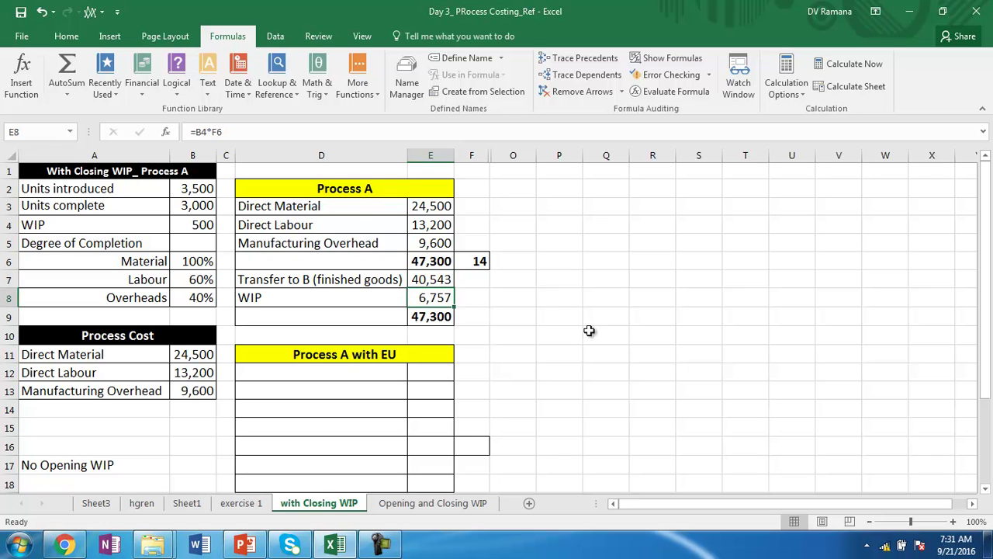
Format the unit cost in cell F6 to show one decimal place.
{"action": "left_click", "coordinate": [465, 262]}
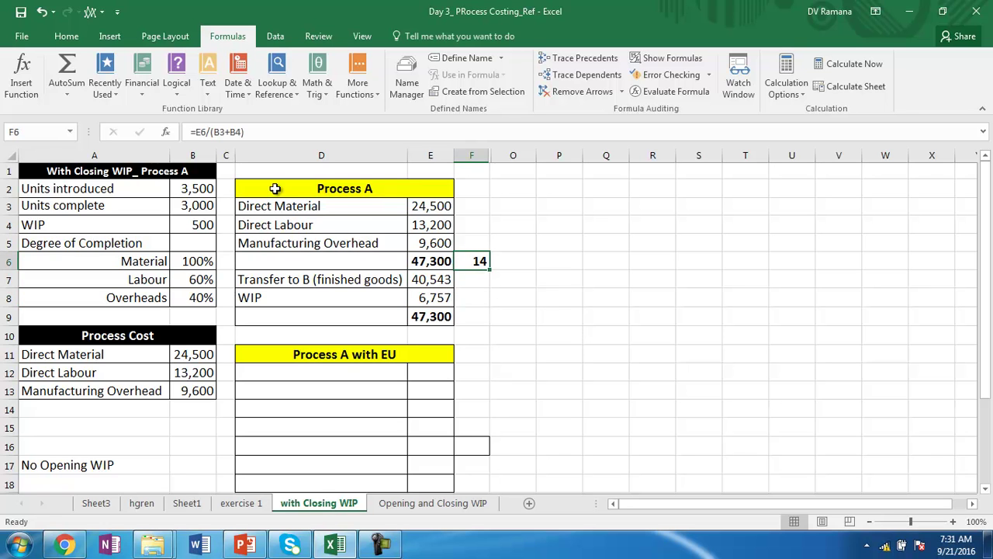
{"action": "left_click", "coordinate": [66, 35]}
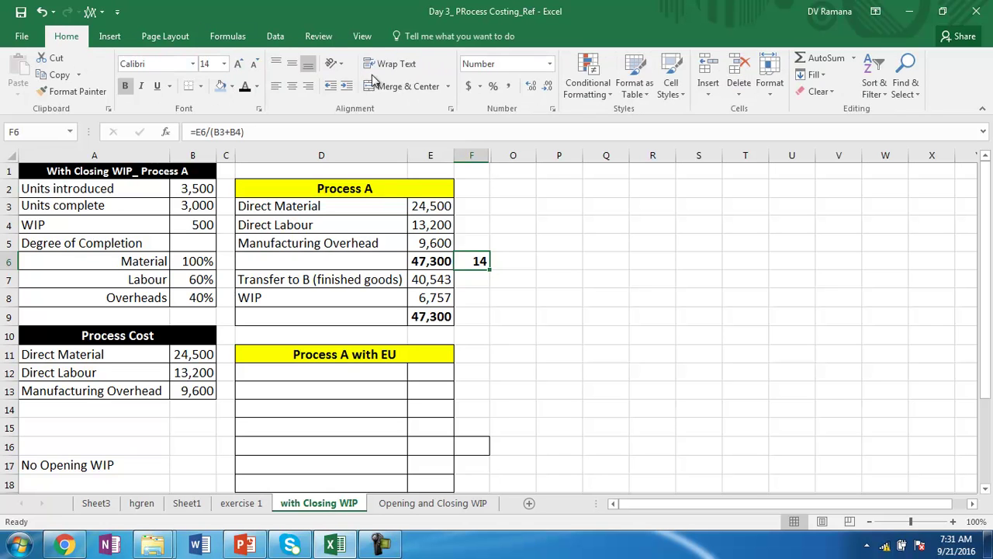
{"action": "left_click", "coordinate": [532, 86]}
Unhide the columns between F and O to bring back the Statement of Equivalent Production.
{"action": "left_click", "coordinate": [475, 155]}
{"action": "left_click_drag", "start_coordinate": [475, 155], "coordinate": [510, 155]}
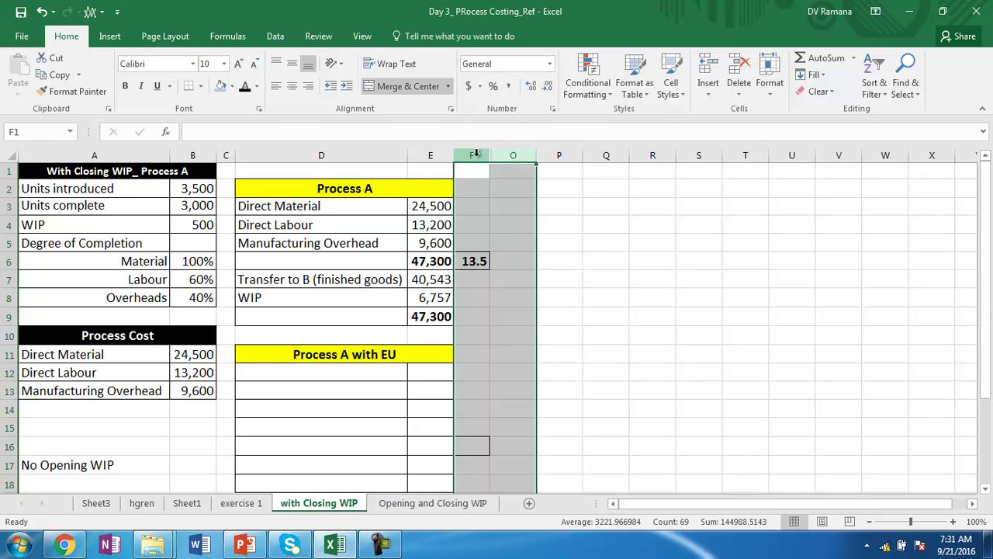
{"action": "right_click", "coordinate": [475, 155]}
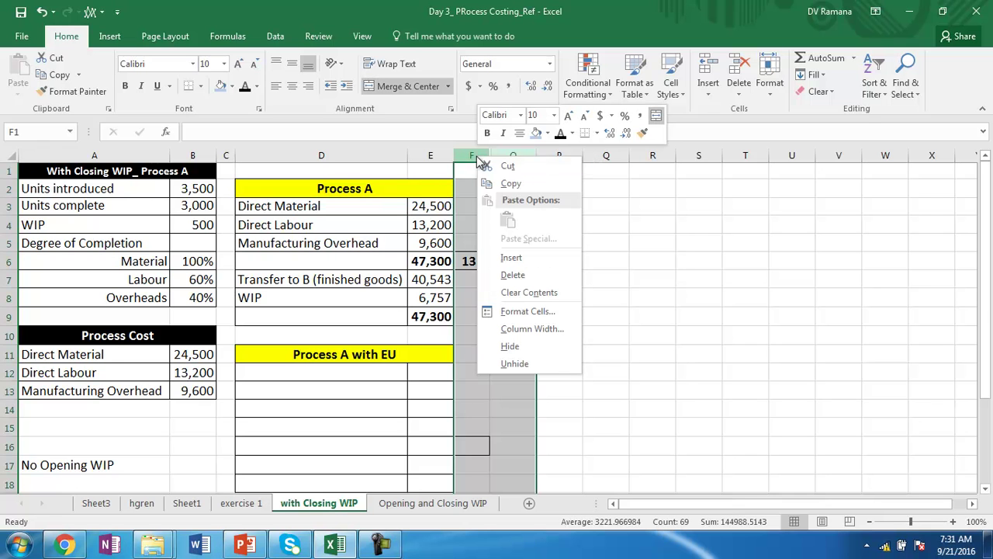
{"action": "left_click", "coordinate": [512, 363]}
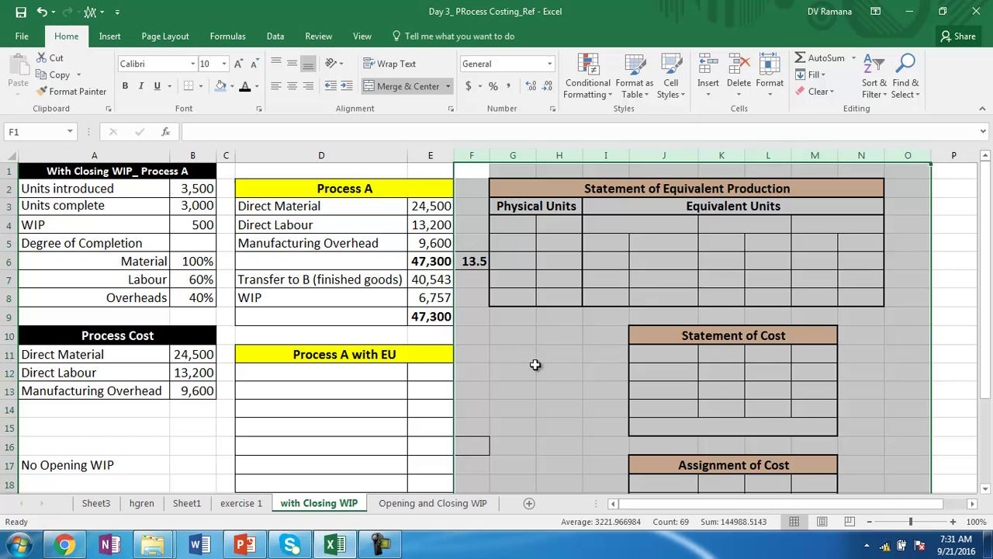
{"action": "left_click", "coordinate": [535, 369]}
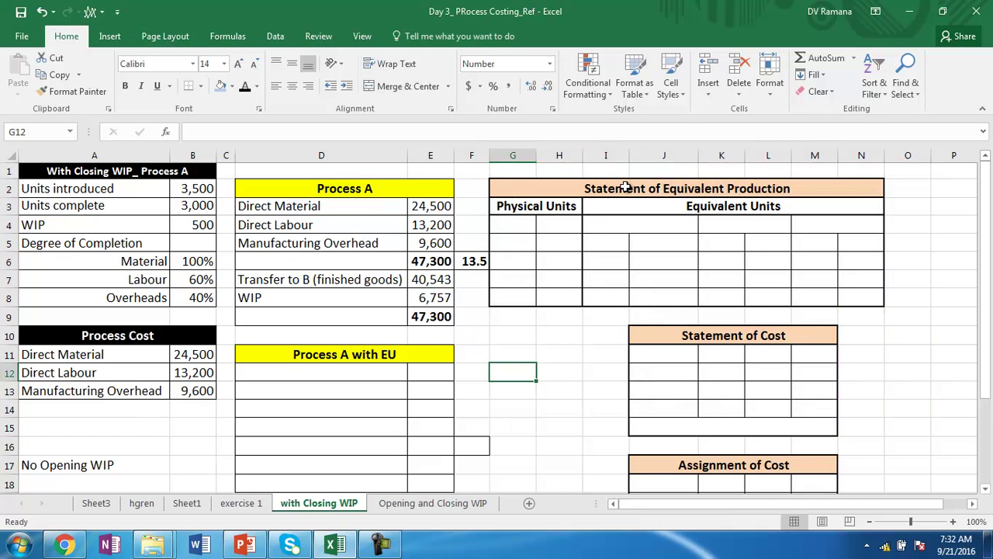
Set the font colour of the Statement of Equivalent Production cells G4:N8 to black.
{"action": "left_click", "coordinate": [520, 226]}
{"action": "left_click_drag", "start_coordinate": [520, 226], "coordinate": [831, 299]}
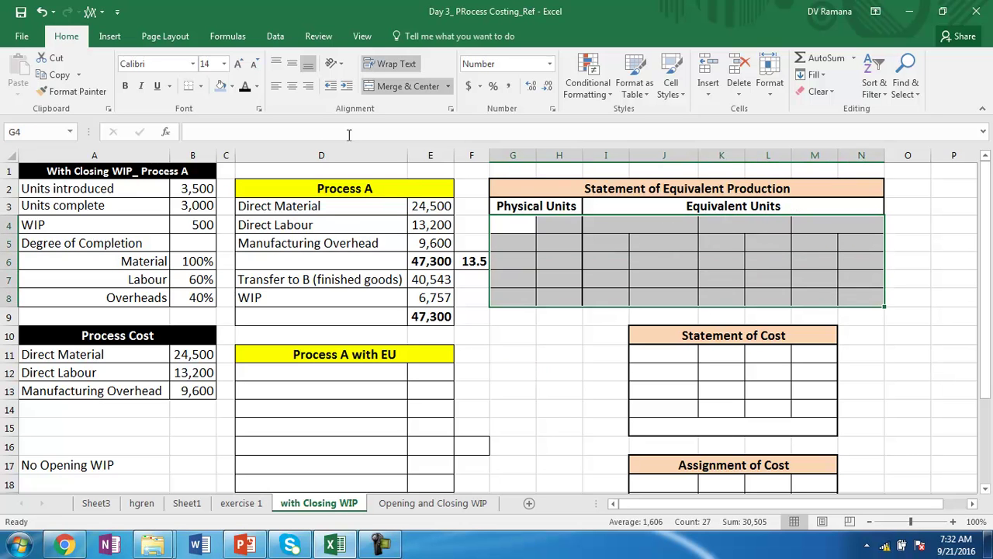
{"action": "left_click", "coordinate": [245, 87]}
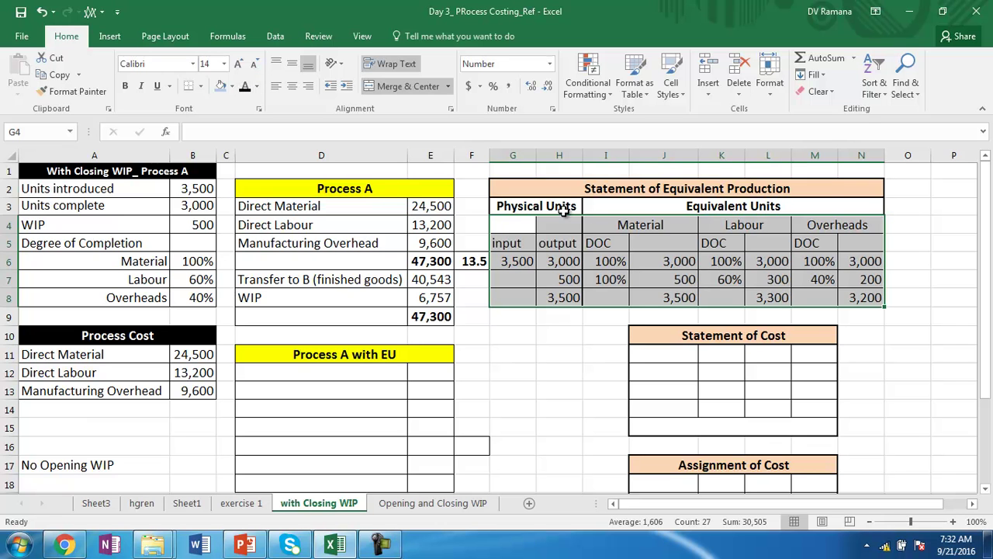
Examine the Physical Units columns and the Material, Labour and Overheads headings under Equivalent Units.
{"action": "left_click_drag", "start_coordinate": [537, 206], "coordinate": [548, 299]}
{"action": "left_click_drag", "start_coordinate": [693, 204], "coordinate": [669, 226]}
{"action": "left_click", "coordinate": [748, 226]}
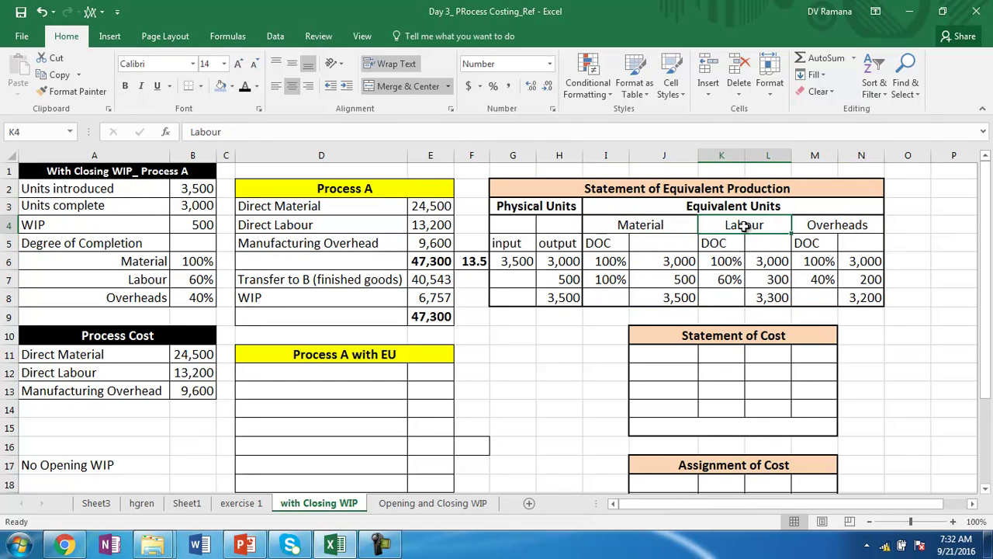
{"action": "left_click", "coordinate": [826, 226]}
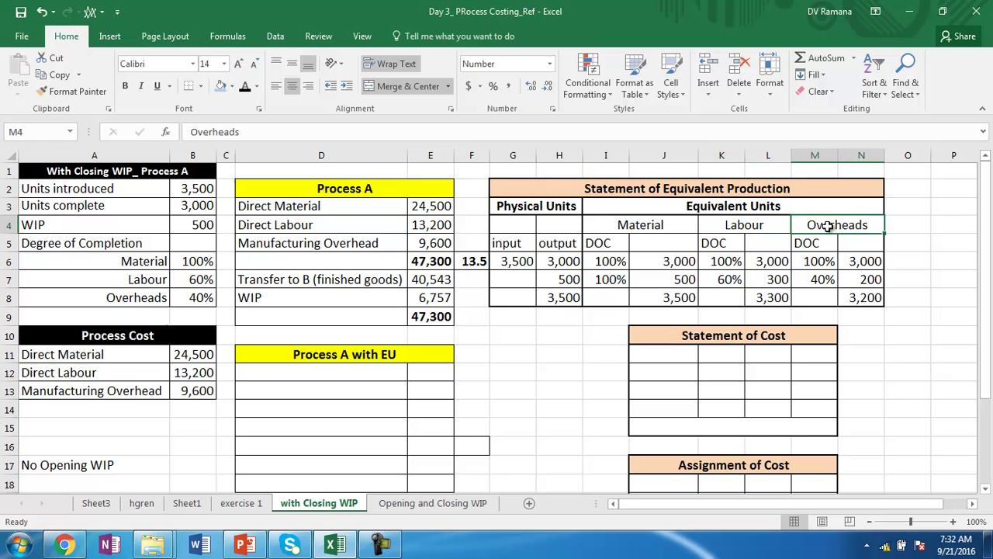
Try to trace the precedents of the input units cell G6, and check the output units in H6 and H7.
{"action": "left_click", "coordinate": [512, 262]}
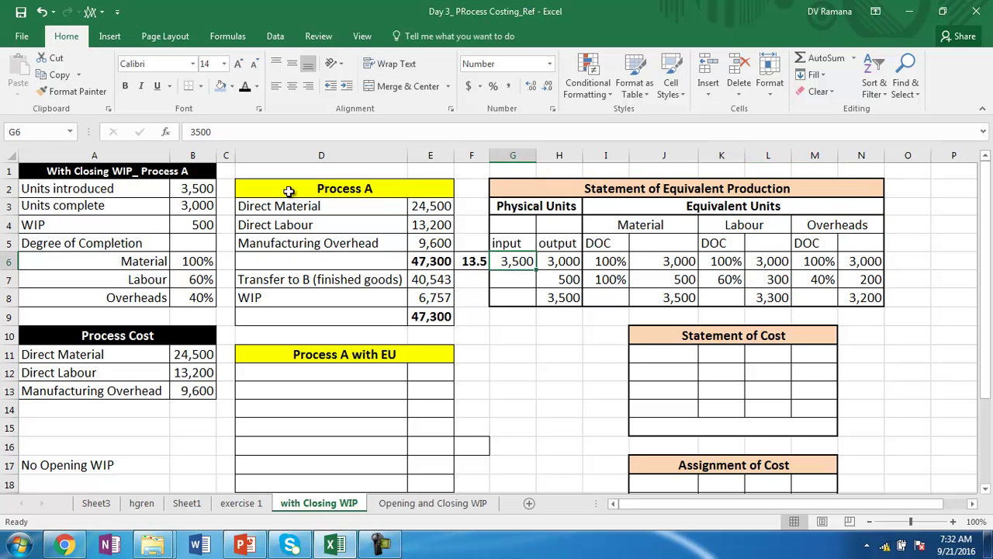
{"action": "left_click", "coordinate": [227, 36]}
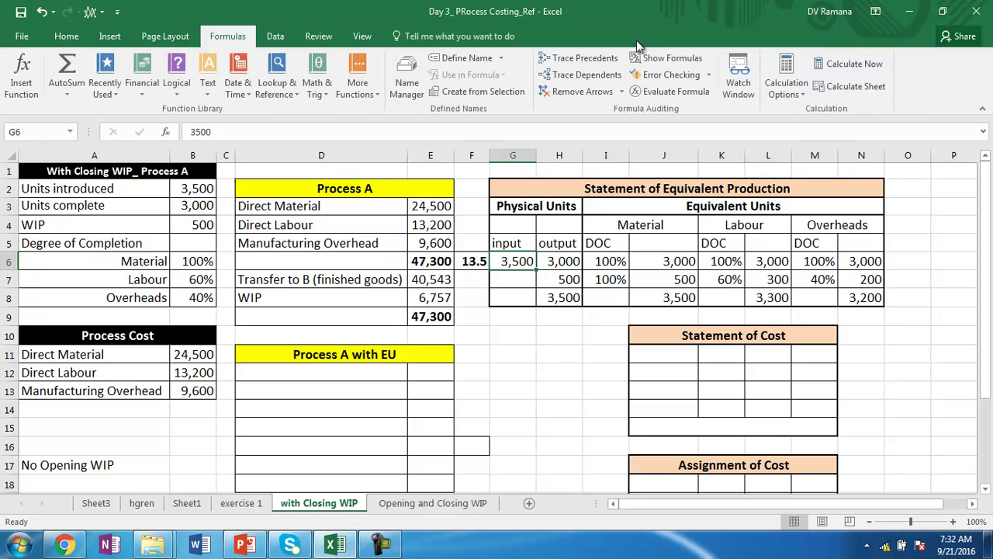
{"action": "left_click", "coordinate": [578, 59]}
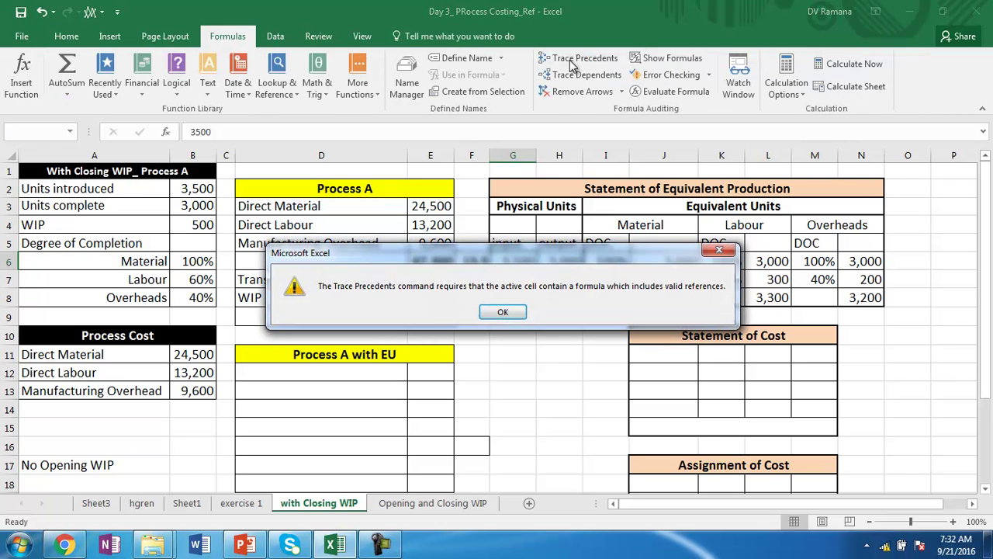
{"action": "left_click", "coordinate": [503, 311]}
{"action": "left_click", "coordinate": [574, 261]}
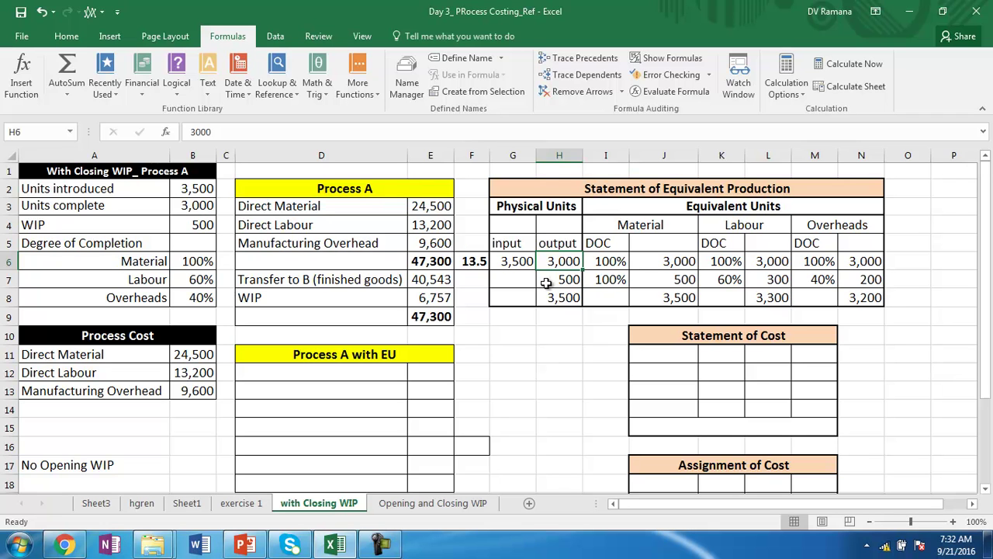
{"action": "left_click", "coordinate": [547, 284]}
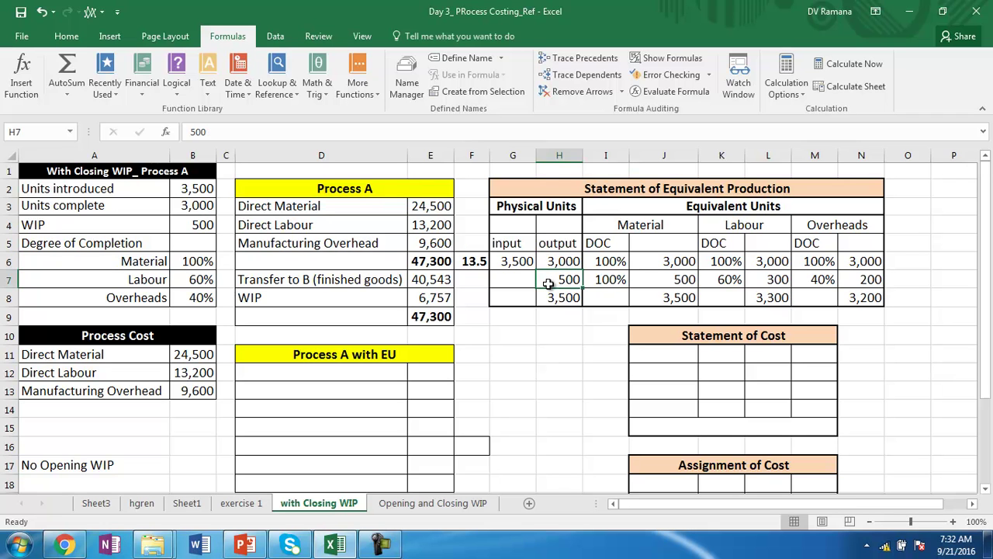
Examine the DOC columns for Material, Labour and Overheads, including the material completion percentage in I6.
{"action": "left_click", "coordinate": [606, 263]}
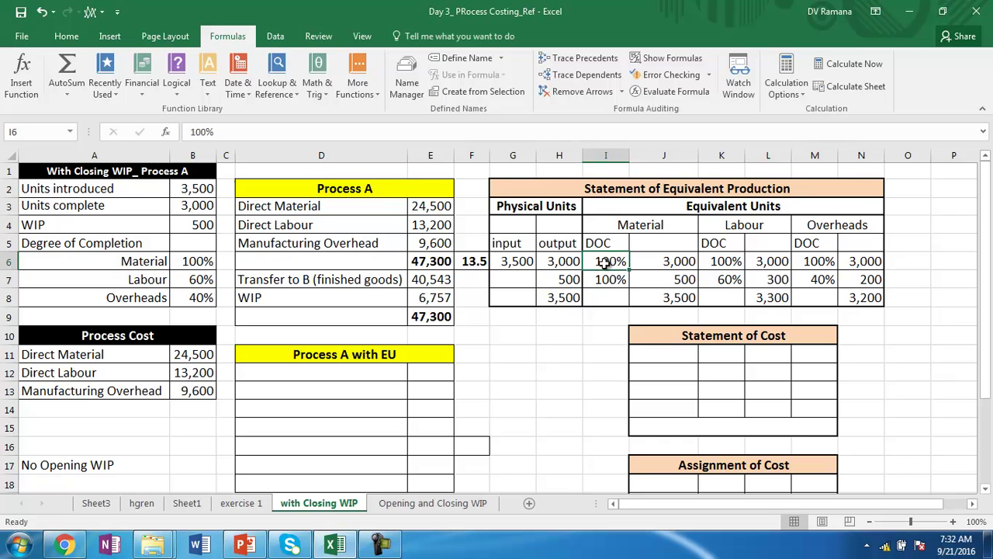
{"action": "left_click", "coordinate": [579, 395]}
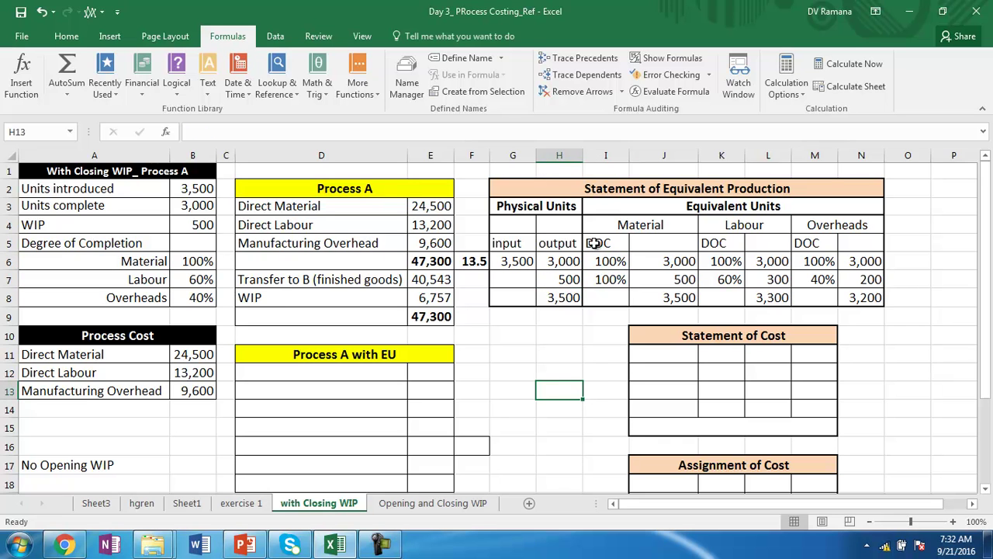
{"action": "left_click", "coordinate": [622, 245]}
{"action": "left_click", "coordinate": [725, 247]}
{"action": "left_click", "coordinate": [788, 245]}
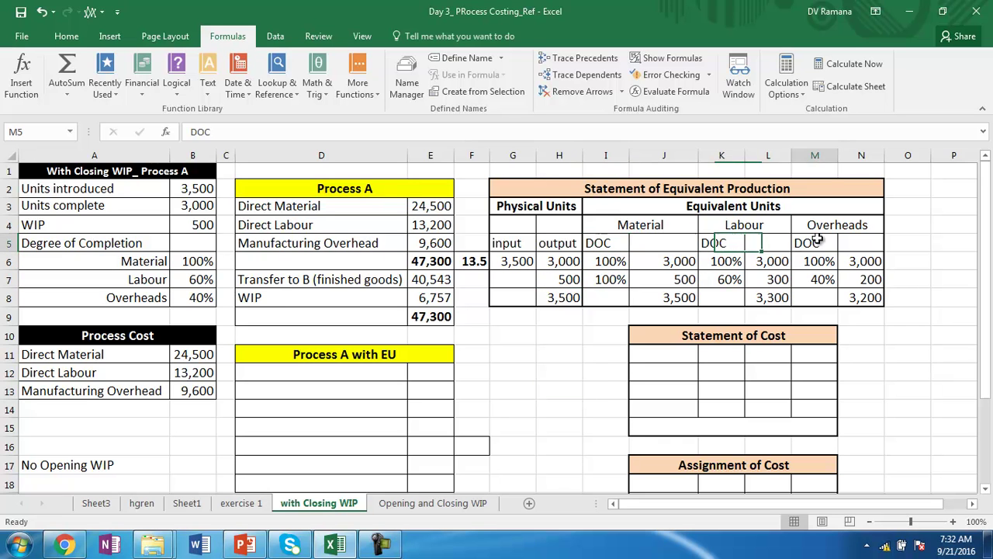
{"action": "left_click", "coordinate": [608, 265]}
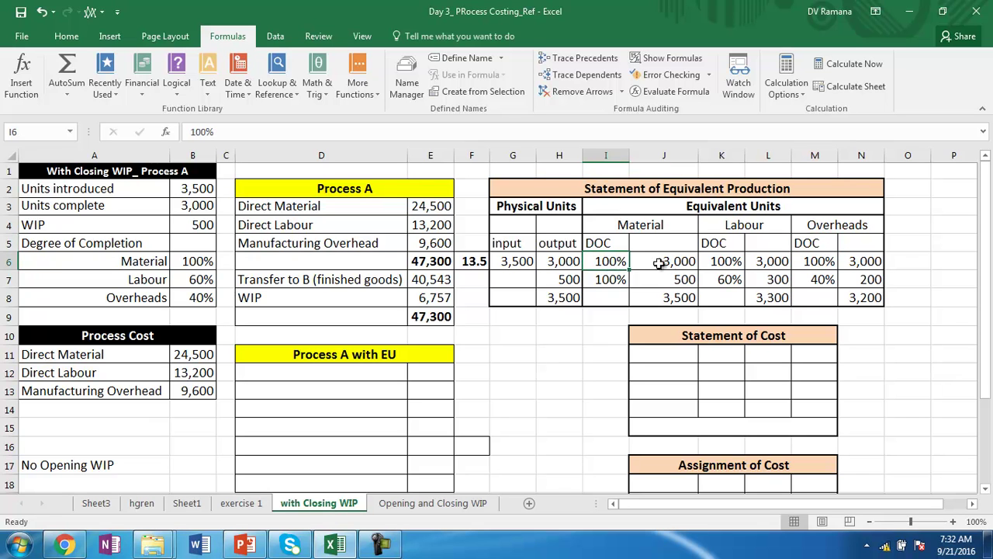
Review the output units in column H and the equivalent-unit formulas for completed units in J6, L6 and N6.
{"action": "left_click", "coordinate": [566, 262]}
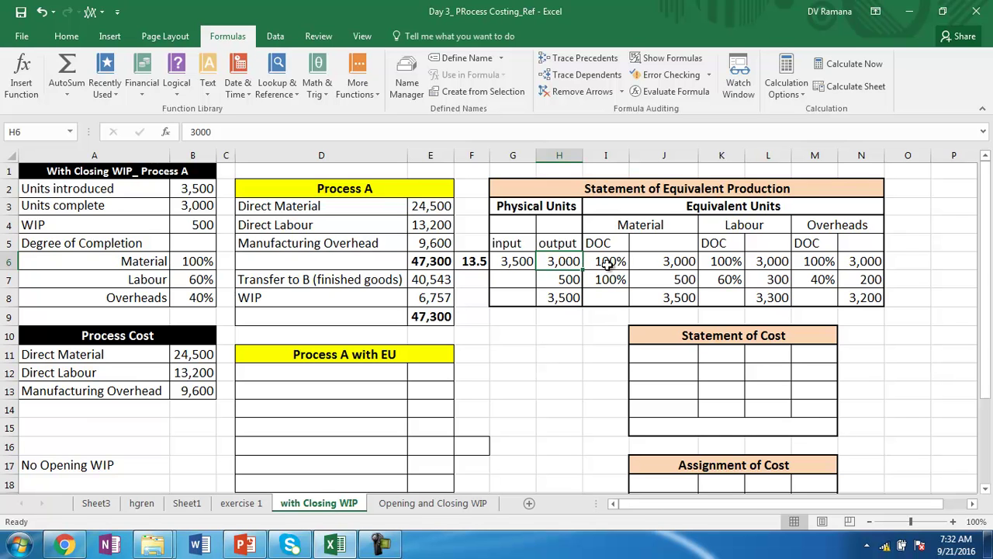
{"action": "left_click", "coordinate": [671, 263]}
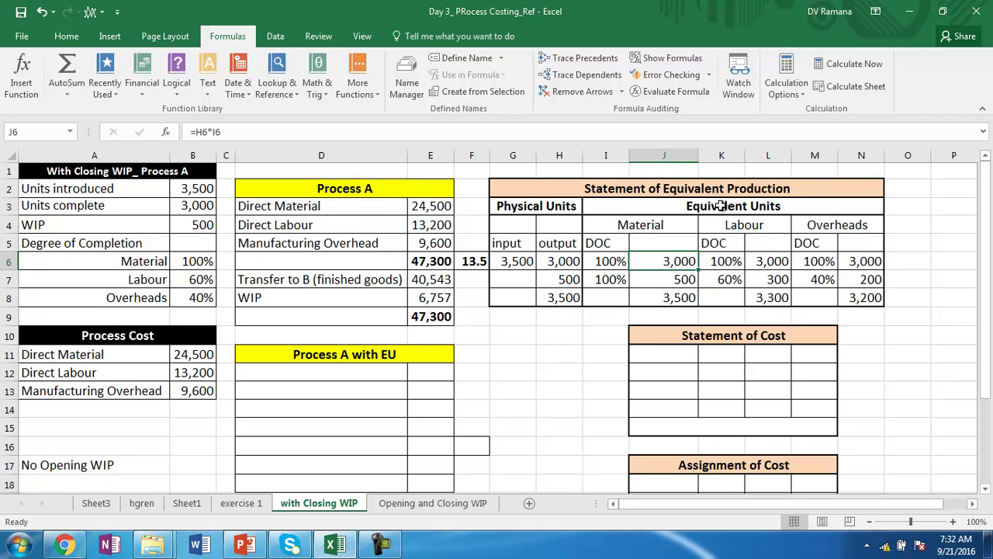
{"action": "left_click_drag", "start_coordinate": [714, 210], "coordinate": [570, 300]}
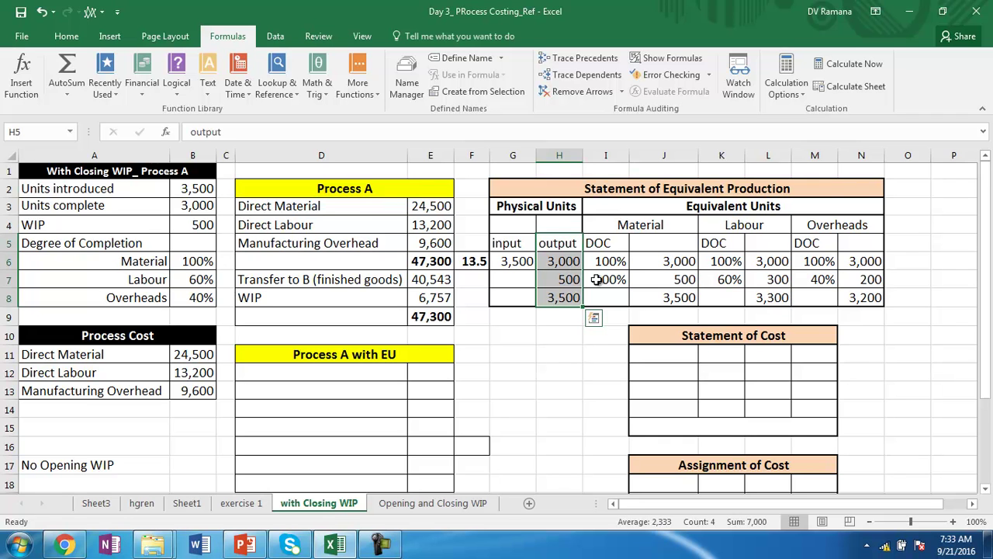
{"action": "left_click", "coordinate": [659, 261]}
{"action": "left_click", "coordinate": [777, 260]}
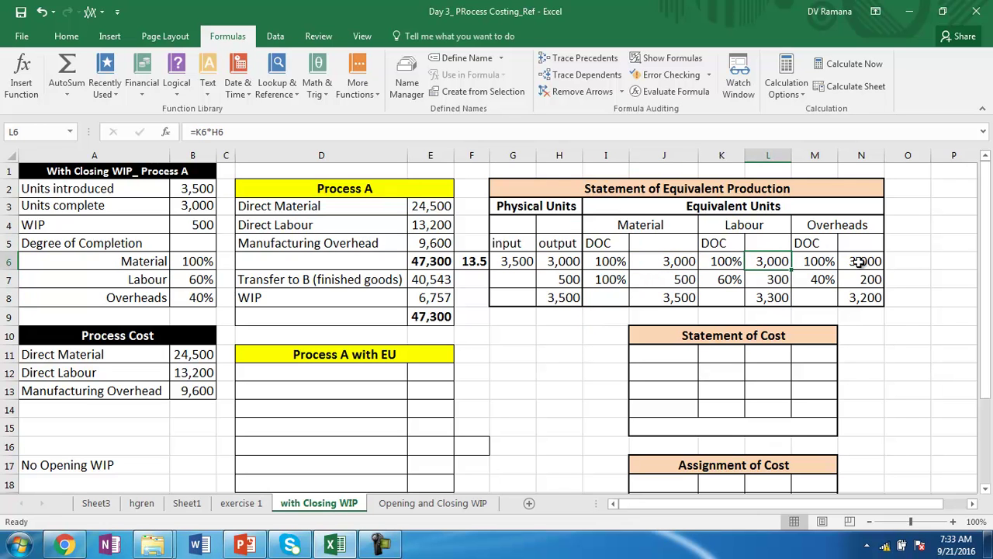
{"action": "left_click", "coordinate": [856, 261]}
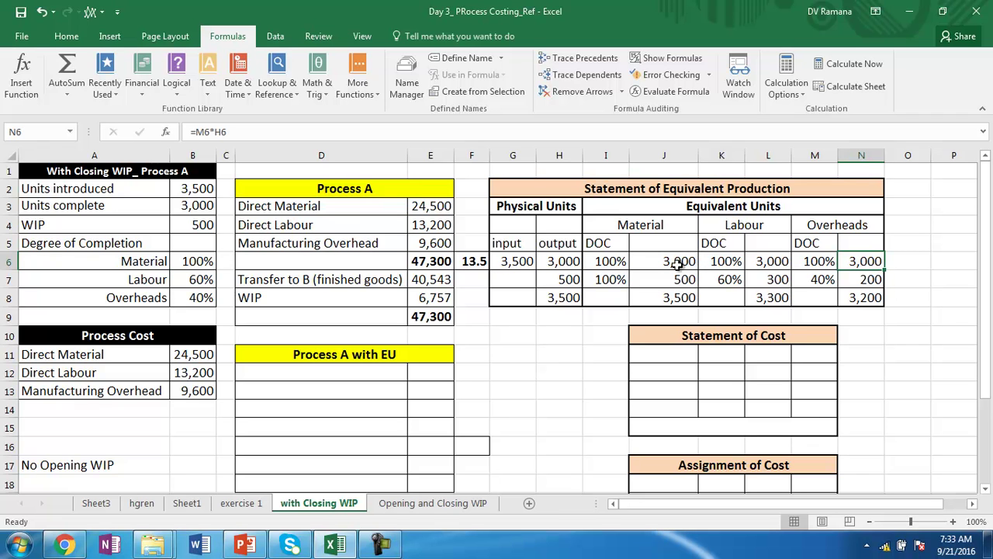
Check the closing WIP units in H7, their material completion percentage in I7 and the equivalent material formula in J7.
{"action": "left_click", "coordinate": [567, 281]}
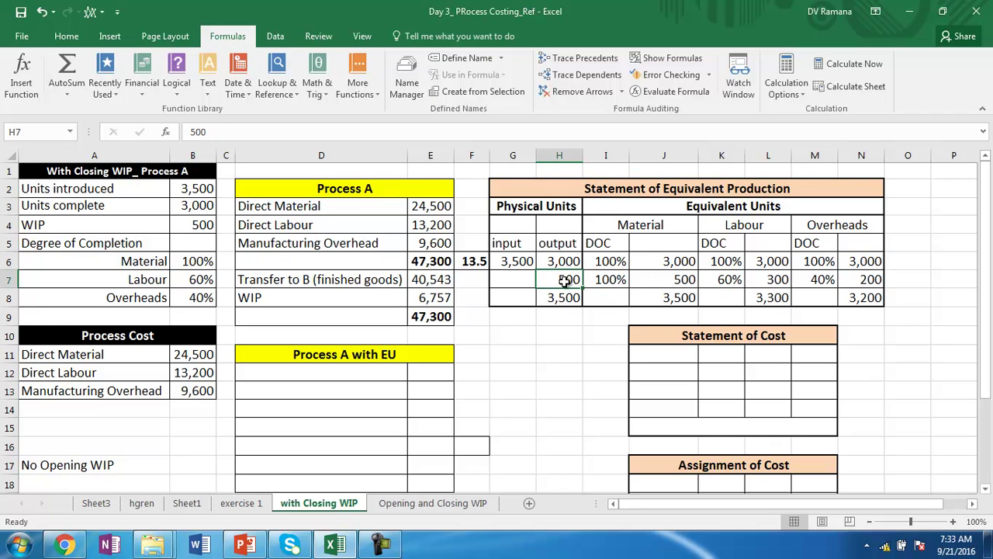
{"action": "right_click", "coordinate": [611, 280]}
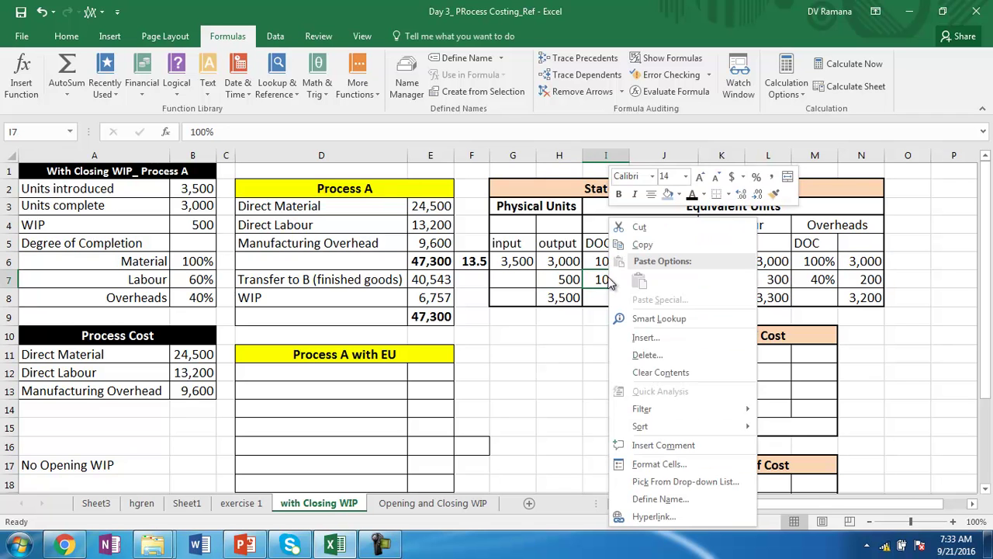
{"action": "right_click", "coordinate": [891, 359]}
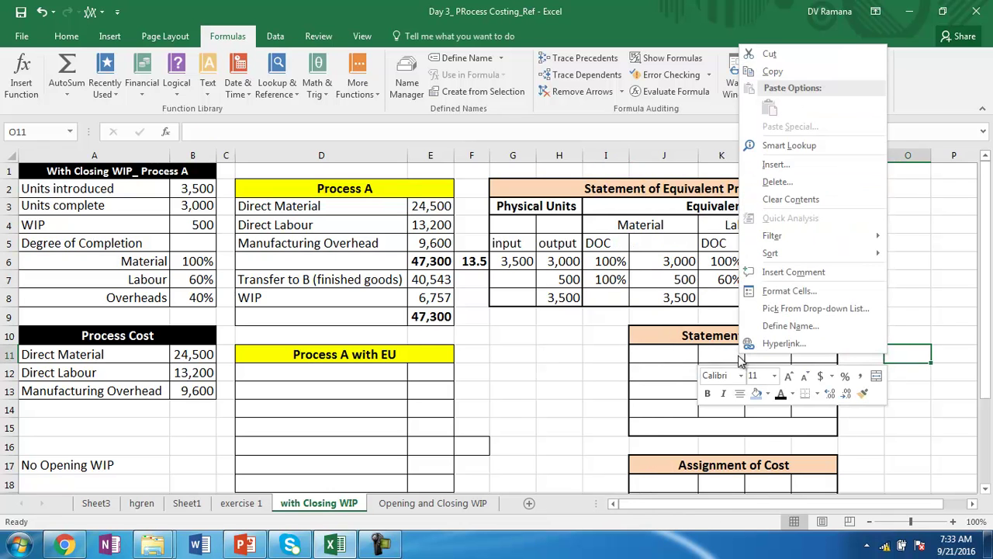
{"action": "key", "text": "Escape"}
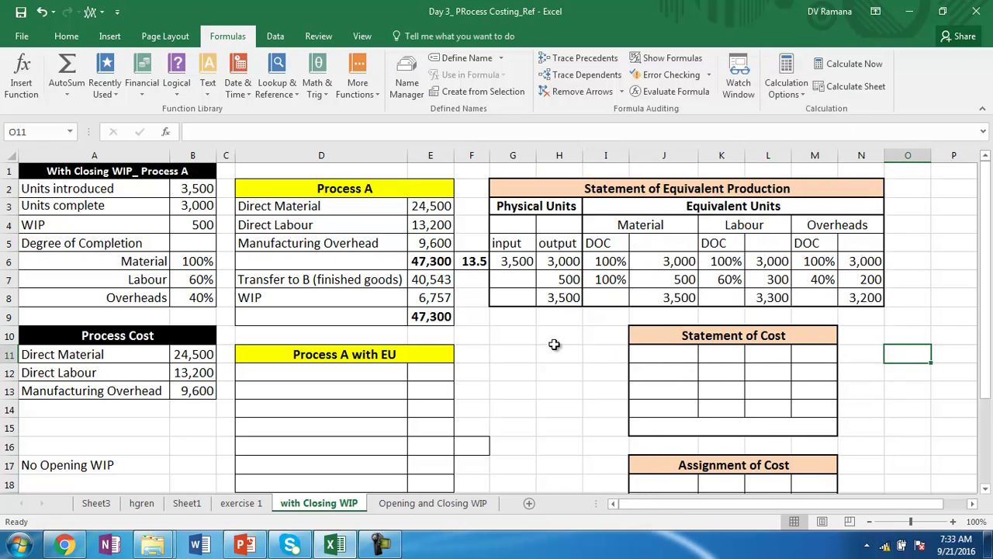
{"action": "left_click", "coordinate": [656, 279]}
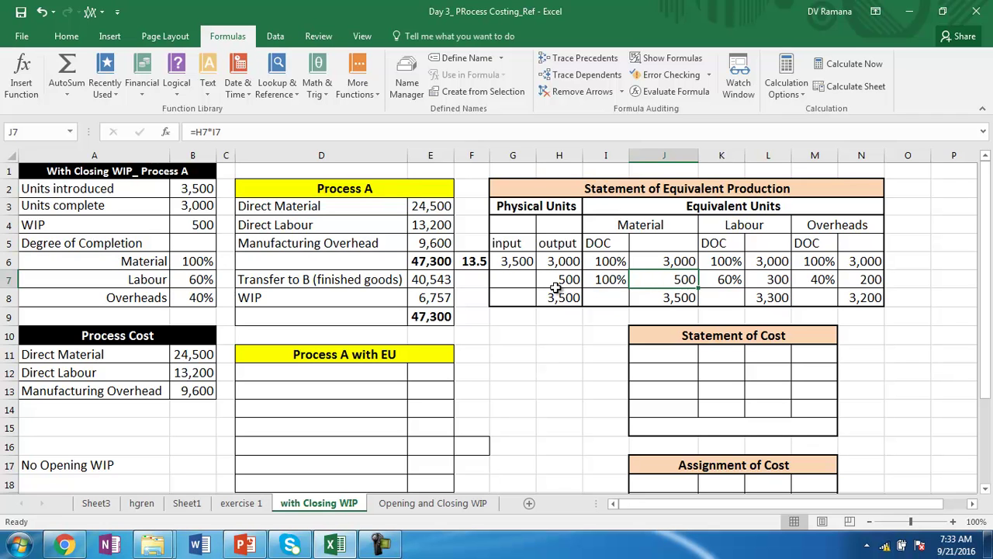
Trace the precedents of the WIP labour units in L7, clear the arrows, and check the overheads formula in N7.
{"action": "left_click", "coordinate": [771, 280]}
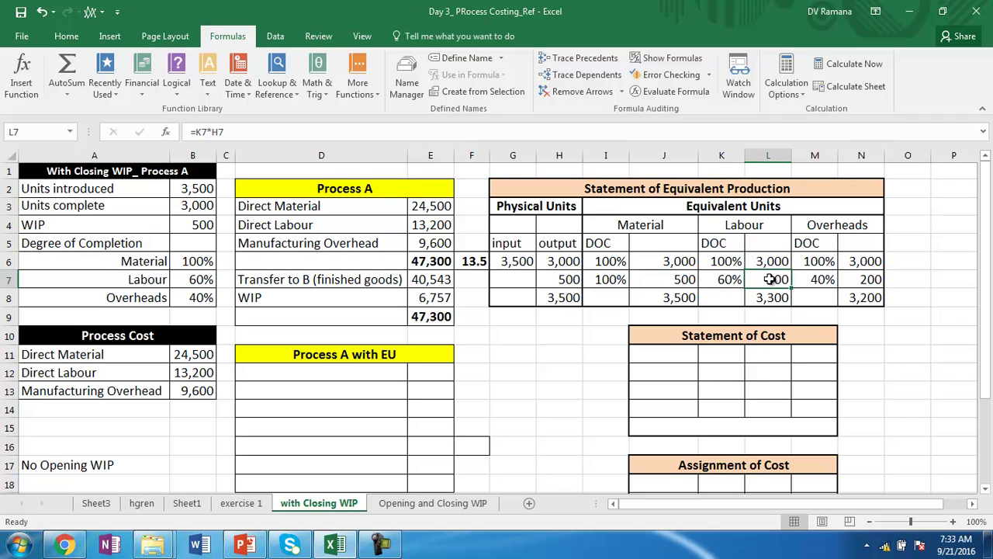
{"action": "left_click", "coordinate": [566, 66]}
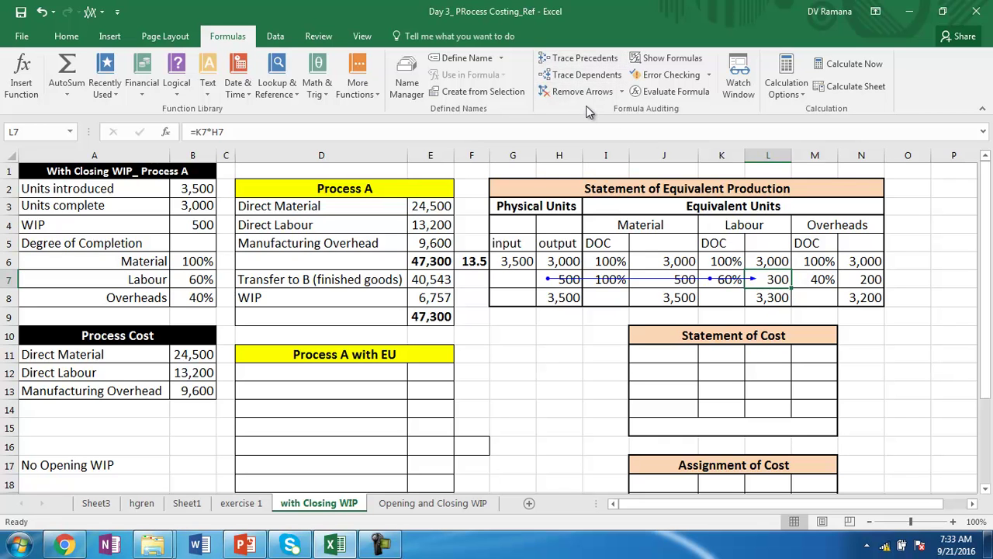
{"action": "left_click", "coordinate": [580, 92]}
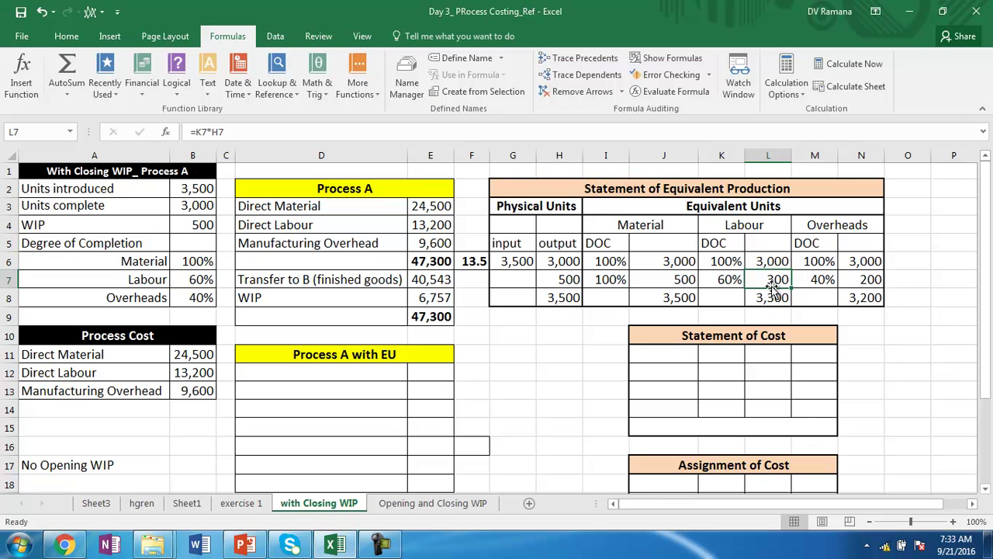
{"action": "left_click", "coordinate": [863, 282]}
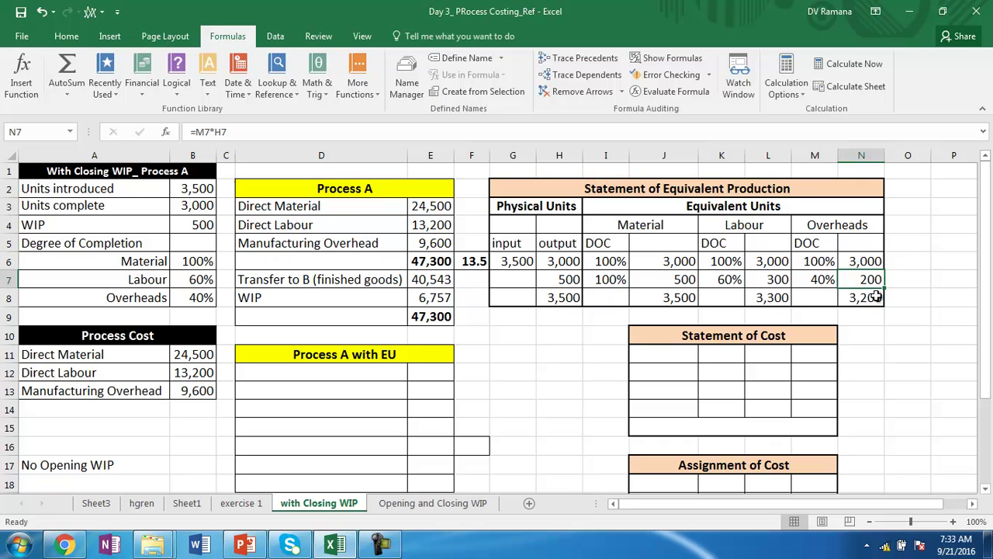
Make the Material equivalent-unit total J8 bold with a light blue fill, and copy that formatting to L8 and N8.
{"action": "left_click", "coordinate": [669, 299]}
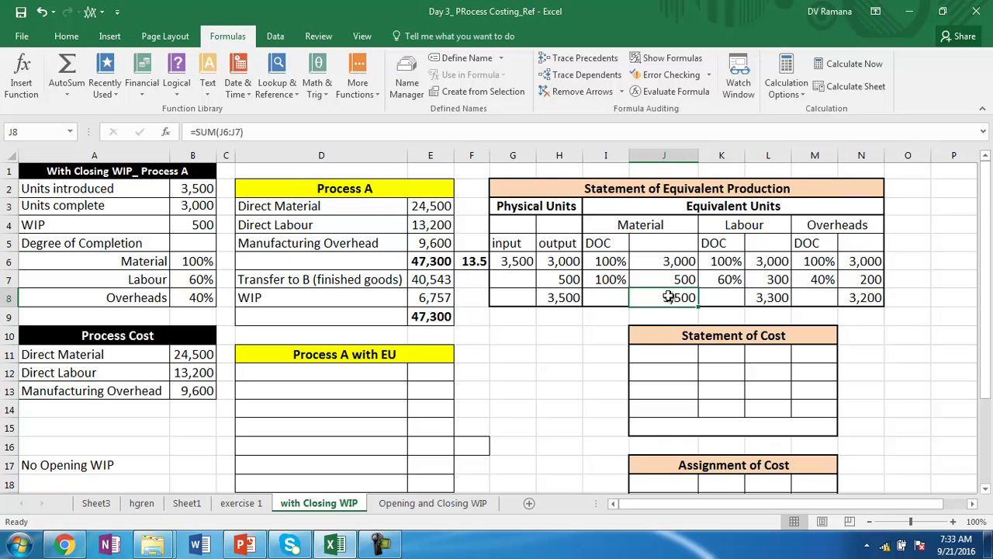
{"action": "left_click", "coordinate": [56, 39]}
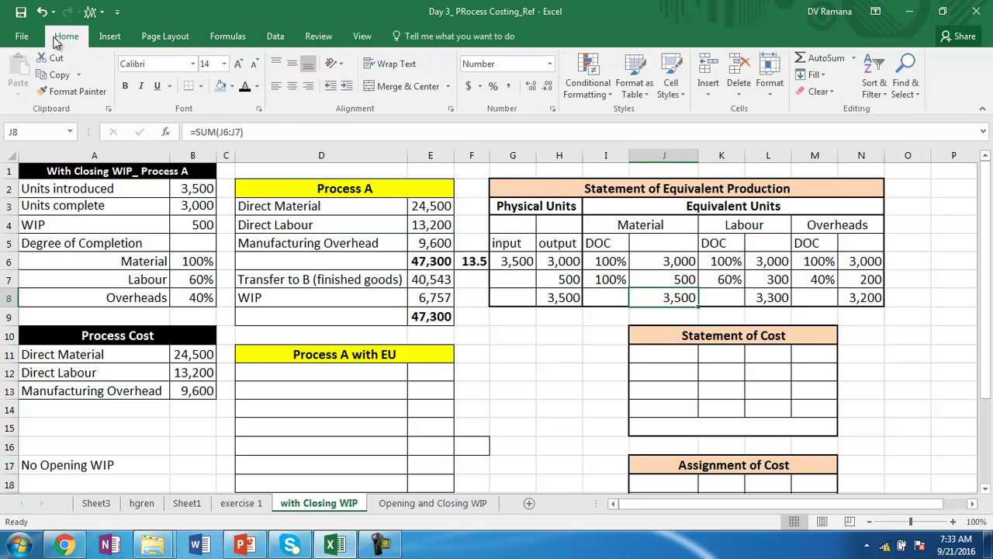
{"action": "left_click", "coordinate": [221, 85]}
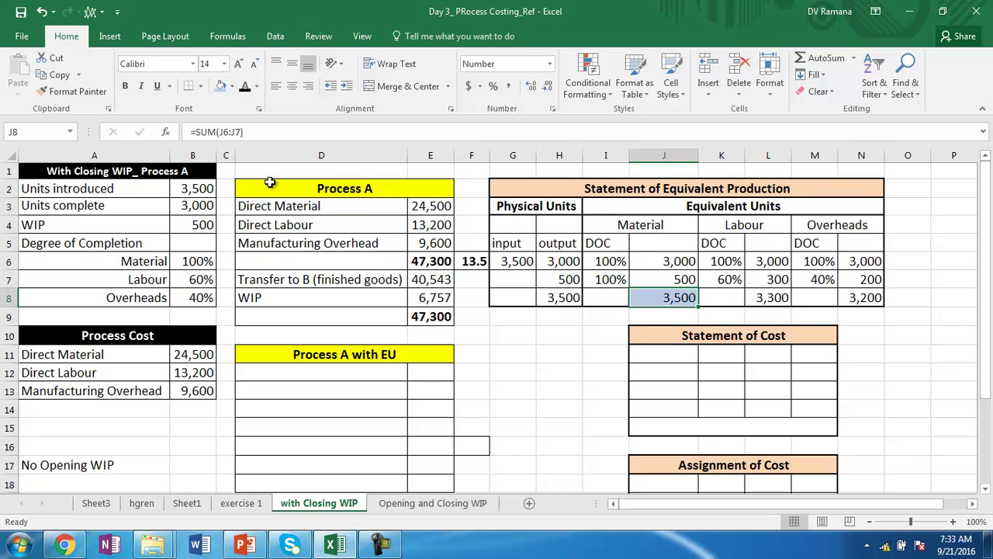
{"action": "left_click", "coordinate": [72, 90]}
{"action": "left_click", "coordinate": [772, 297]}
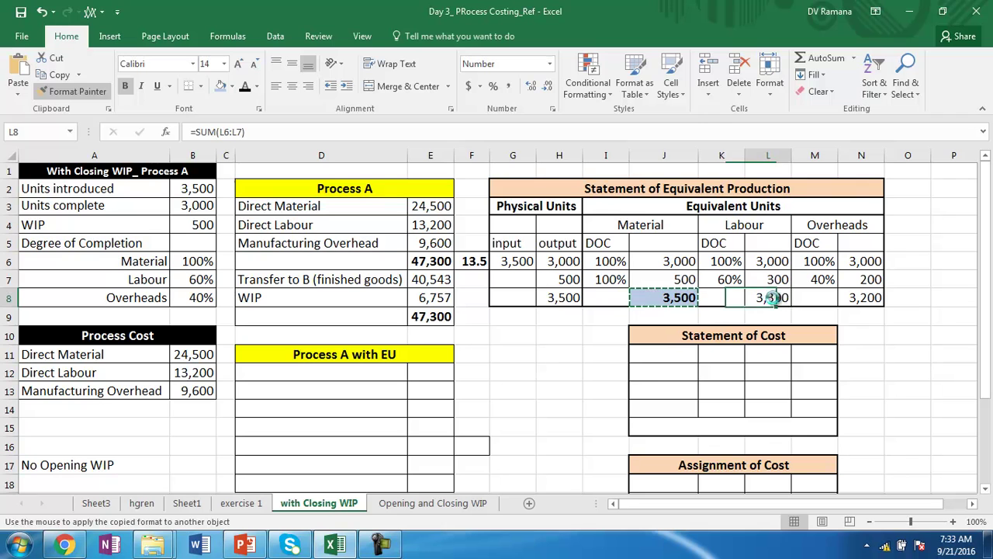
{"action": "left_click", "coordinate": [72, 91]}
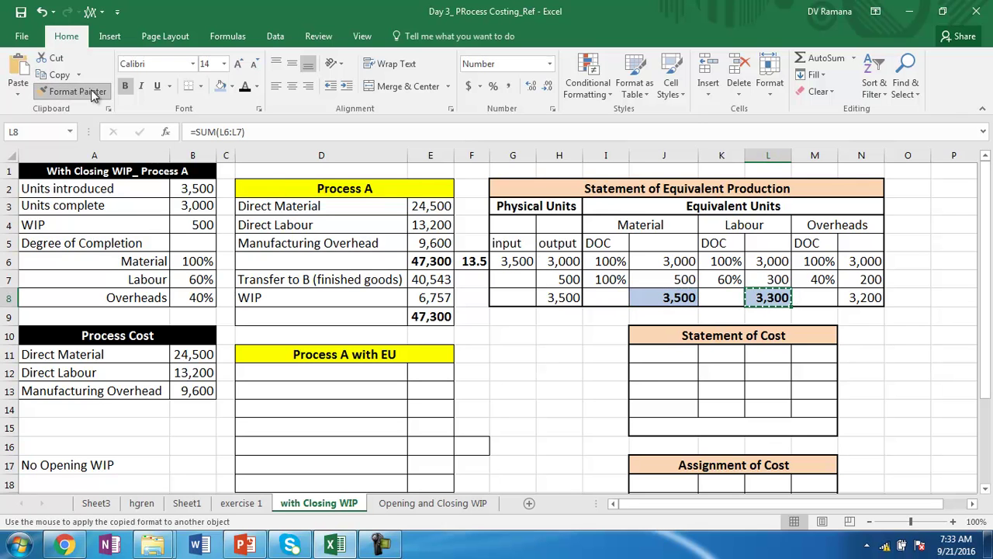
{"action": "left_click", "coordinate": [858, 298]}
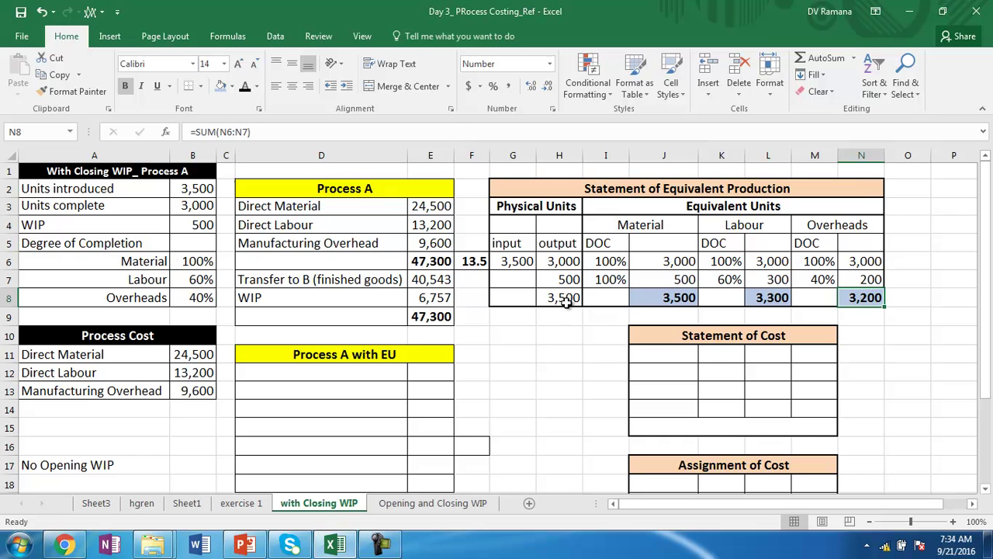
Reveal the Statement of Cost figures in J11:M15 with a black font colour, and widen column J to fit Direct Material.
{"action": "left_click", "coordinate": [648, 225]}
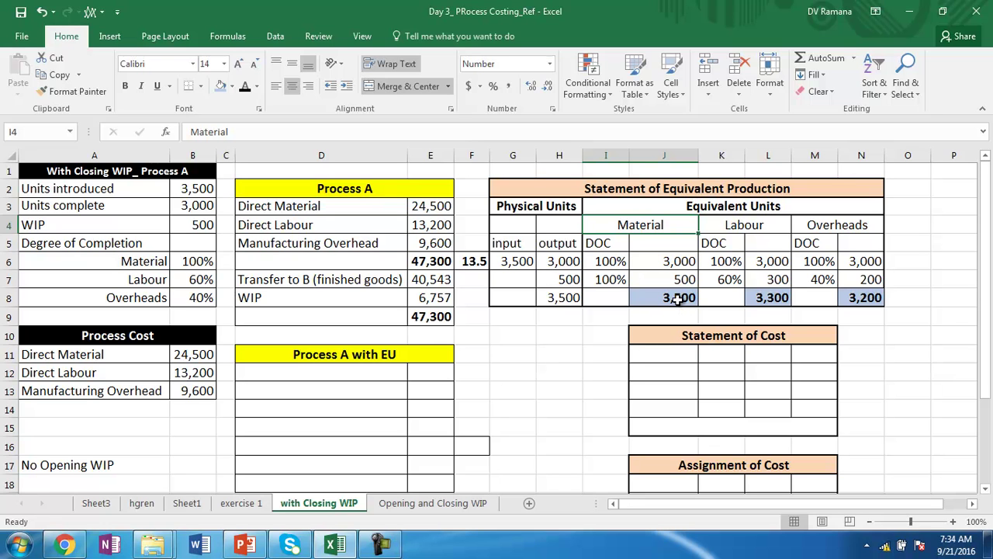
{"action": "left_click_drag", "start_coordinate": [668, 353], "coordinate": [811, 427]}
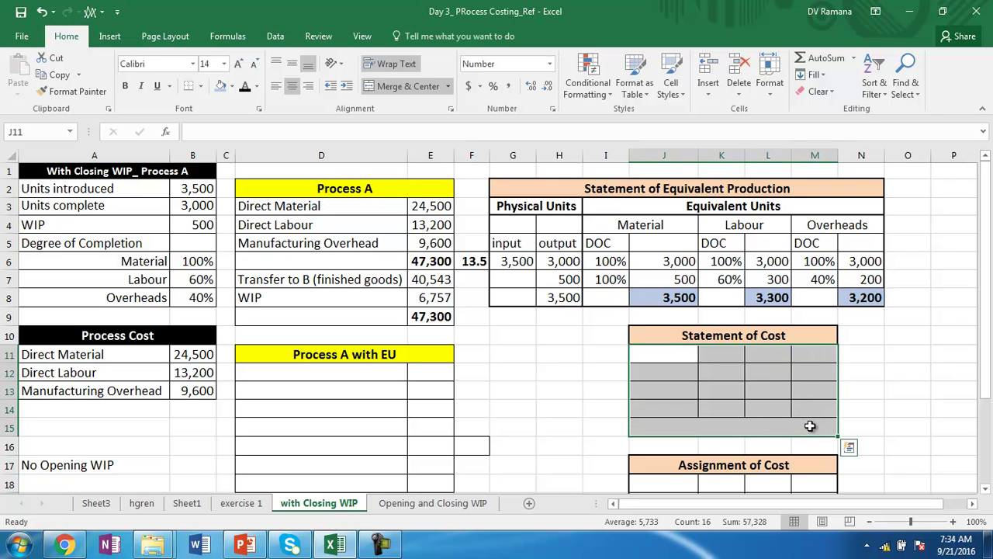
{"action": "left_click", "coordinate": [245, 87]}
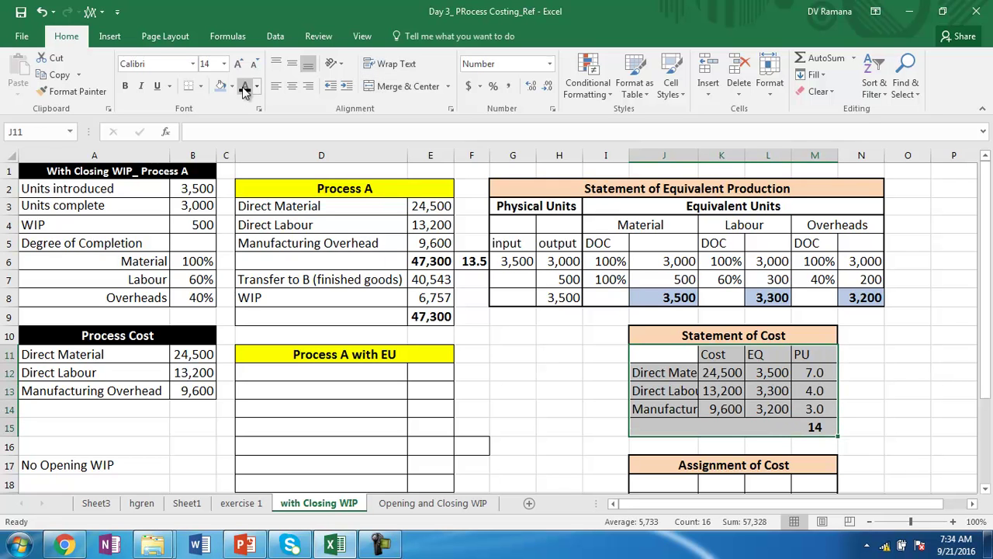
{"action": "left_click_drag", "start_coordinate": [698, 155], "coordinate": [721, 156]}
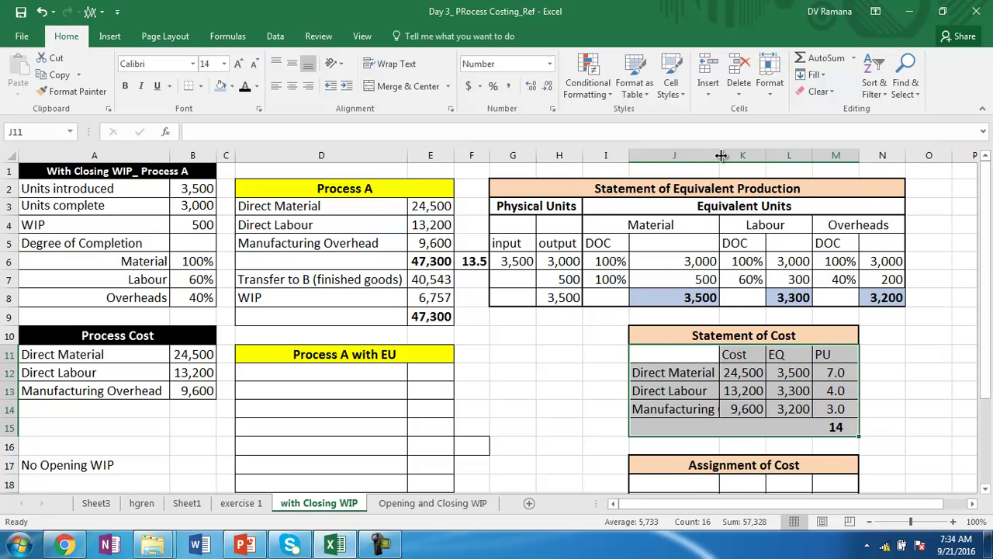
Trace the precedents of the Statement of Cost cells K12, K13 and K14, and remove the arrows.
{"action": "left_click", "coordinate": [732, 372]}
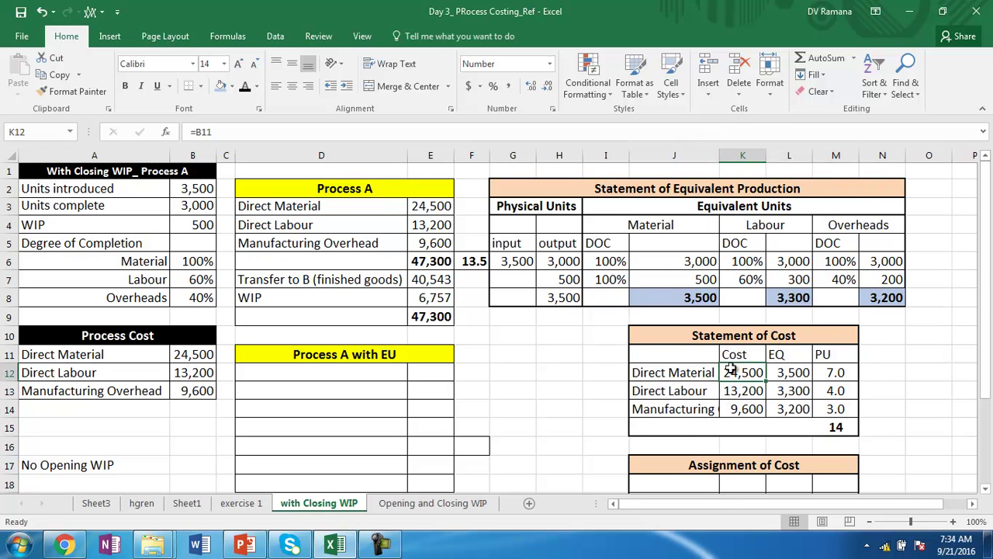
{"action": "left_click", "coordinate": [229, 36]}
{"action": "left_click", "coordinate": [583, 60]}
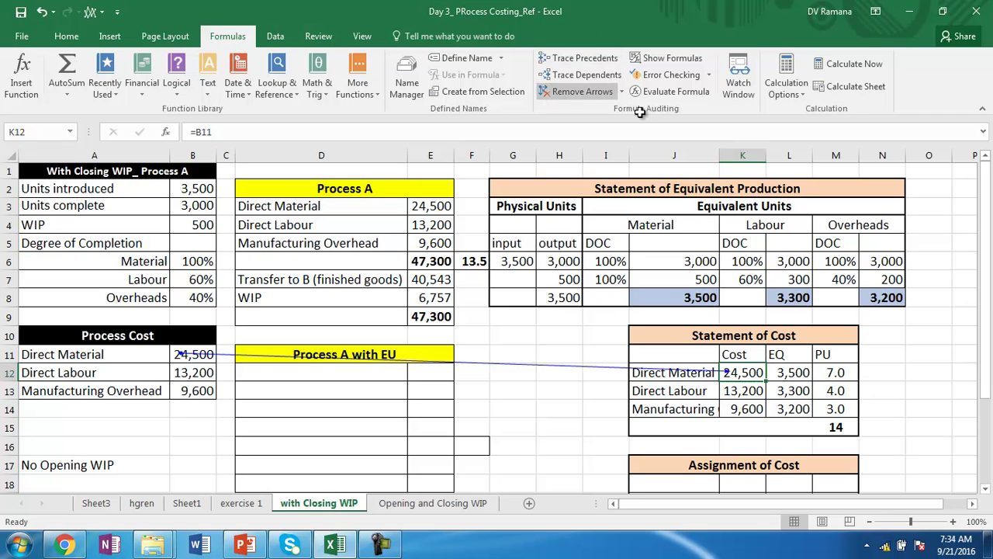
{"action": "left_click", "coordinate": [747, 388]}
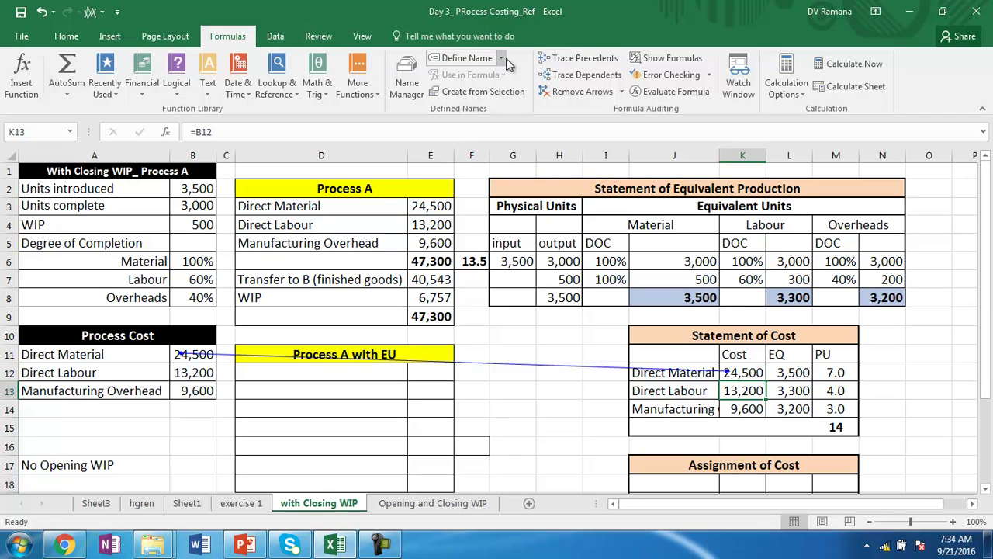
{"action": "left_click", "coordinate": [549, 62]}
{"action": "left_click", "coordinate": [745, 408]}
{"action": "left_click", "coordinate": [546, 60]}
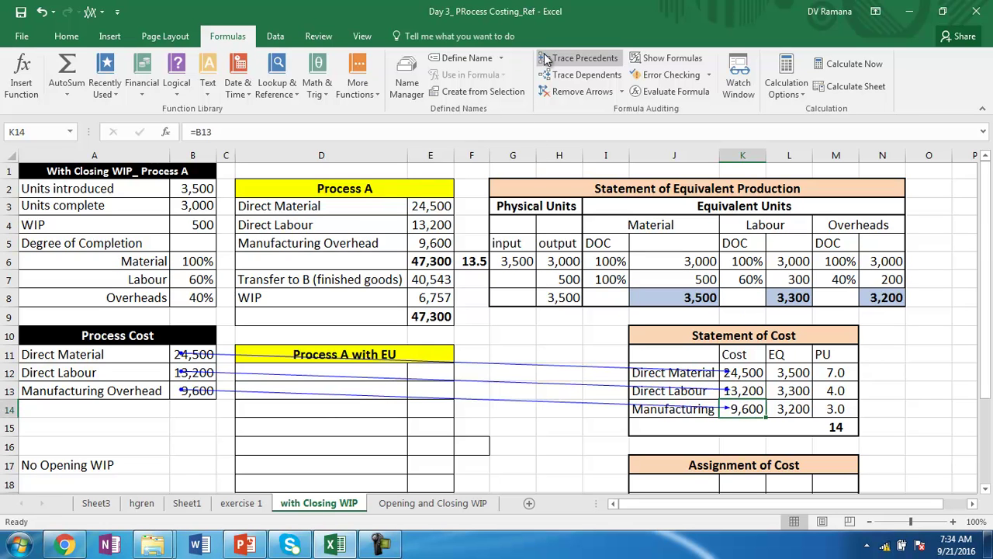
{"action": "left_click", "coordinate": [554, 92]}
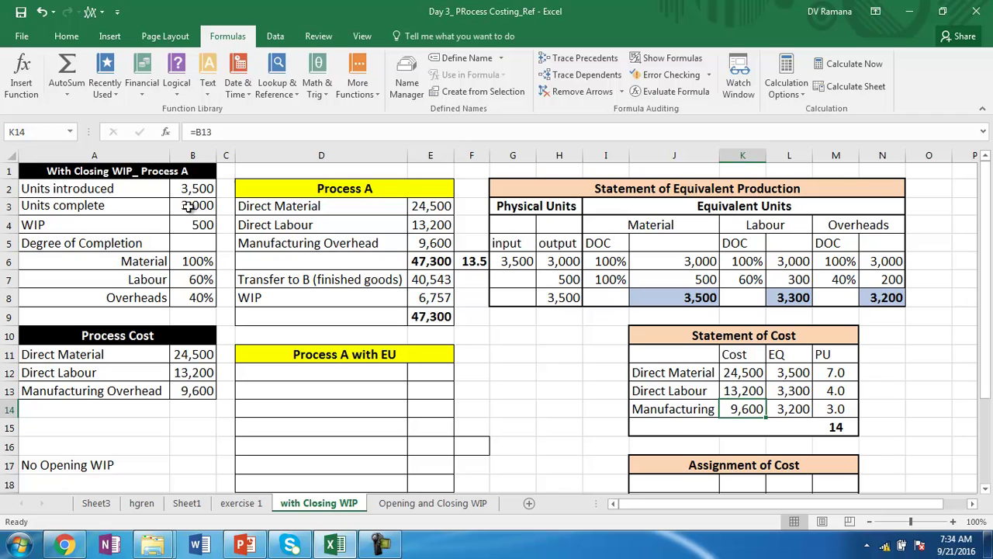
Check the EQ figures in the Statement of Cost and the per-unit formula for Direct Material in M12.
{"action": "left_click_drag", "start_coordinate": [780, 375], "coordinate": [792, 400]}
{"action": "left_click", "coordinate": [821, 374]}
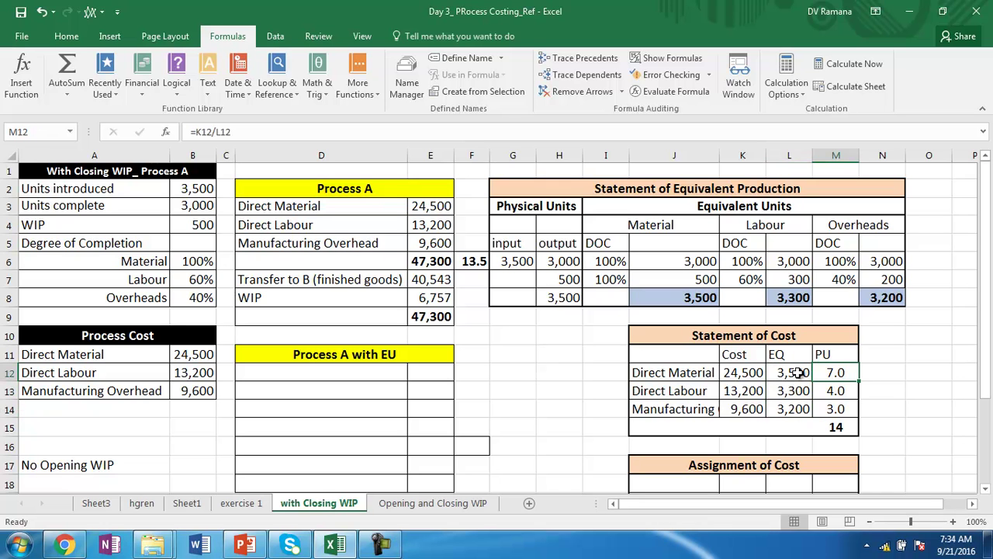
{"action": "left_click", "coordinate": [799, 374]}
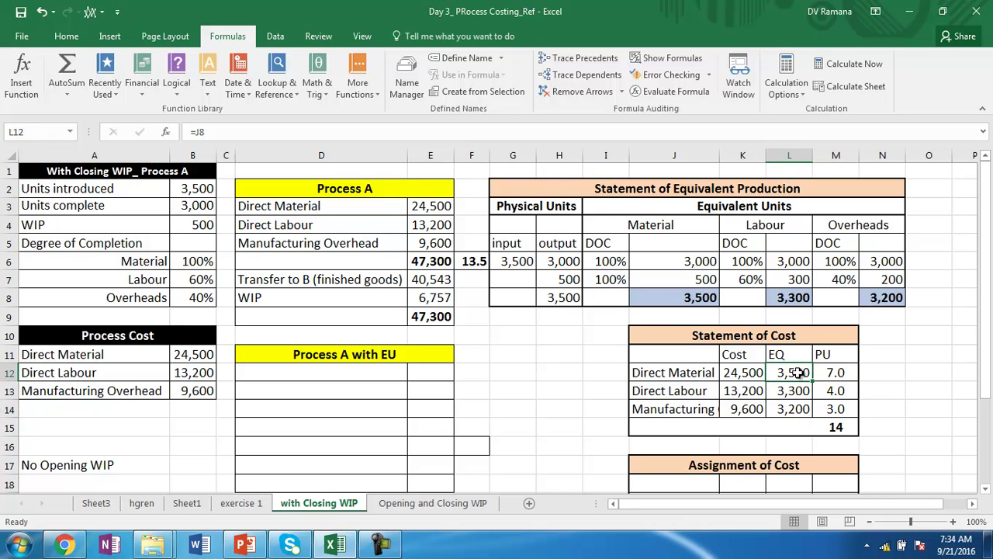
Trace the precedents of the Statement of Cost EQ figures in L12, L13 and L14.
{"action": "left_click", "coordinate": [581, 59]}
{"action": "left_click", "coordinate": [793, 390]}
{"action": "left_click", "coordinate": [576, 62]}
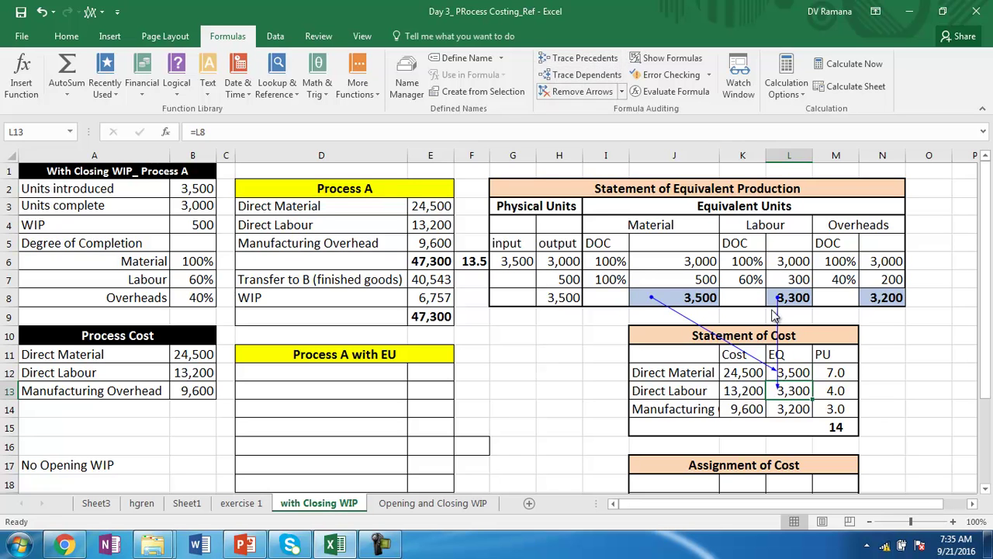
{"action": "left_click", "coordinate": [791, 408]}
{"action": "left_click", "coordinate": [580, 58]}
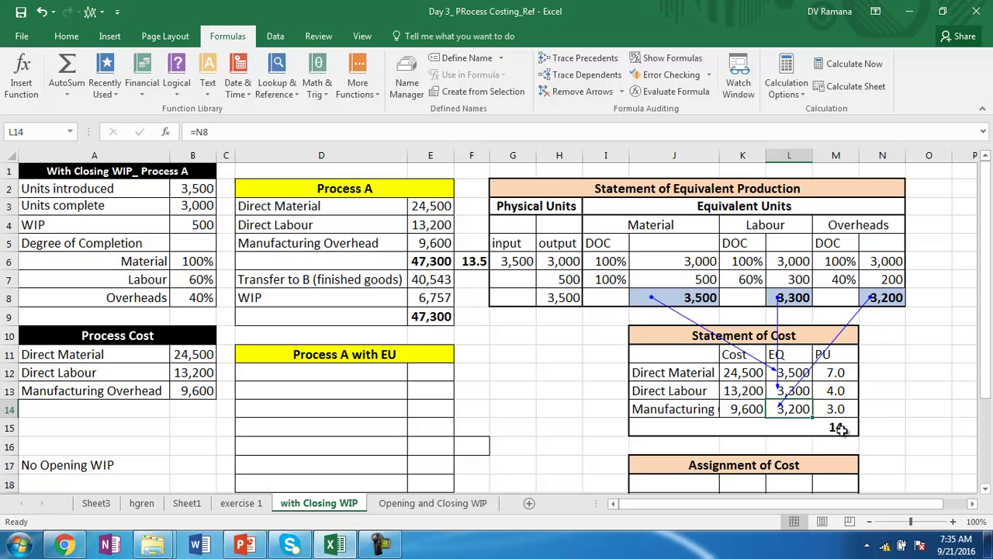
Give the bold per-unit cost total in M15 a light blue fill.
{"action": "left_click", "coordinate": [841, 429]}
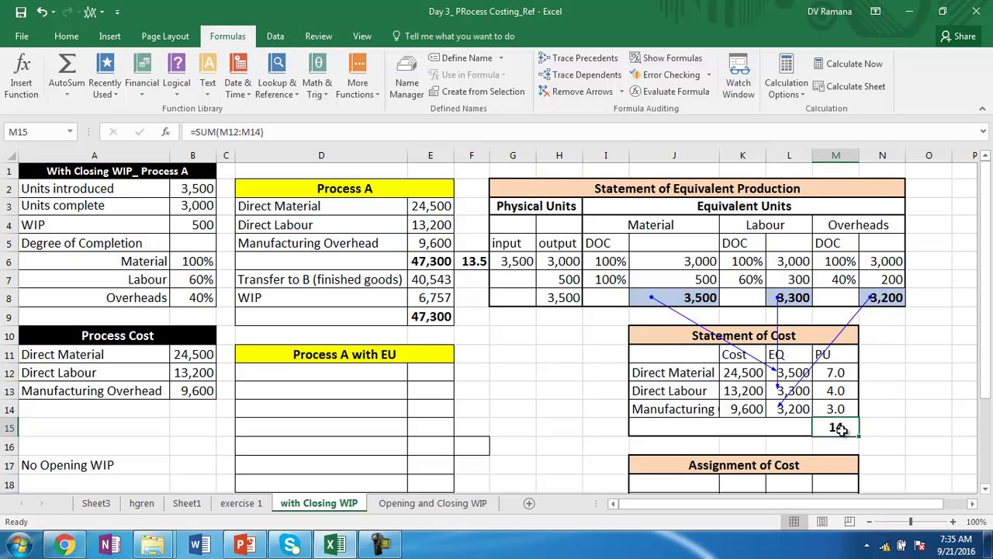
{"action": "left_click", "coordinate": [66, 37]}
{"action": "left_click", "coordinate": [222, 86]}
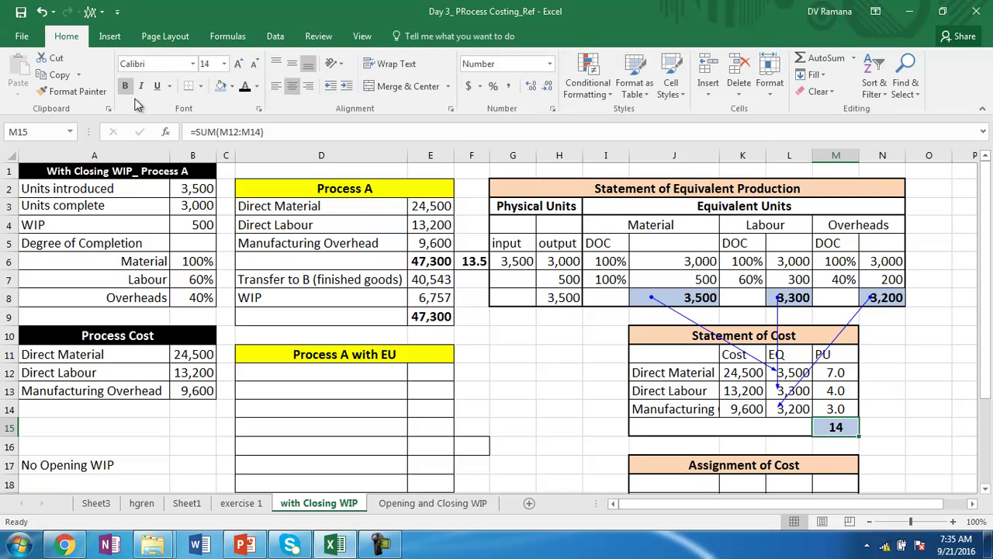
{"action": "left_click", "coordinate": [126, 86]}
Check the per-unit formula in F6 beside the Process A total, and remove all the tracing arrows.
{"action": "left_click", "coordinate": [466, 262]}
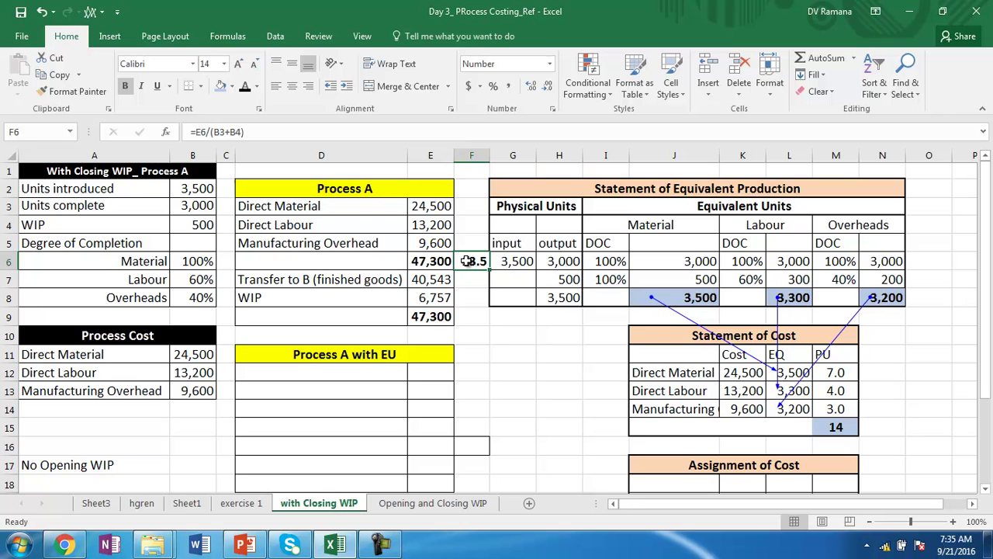
{"action": "left_click", "coordinate": [221, 36]}
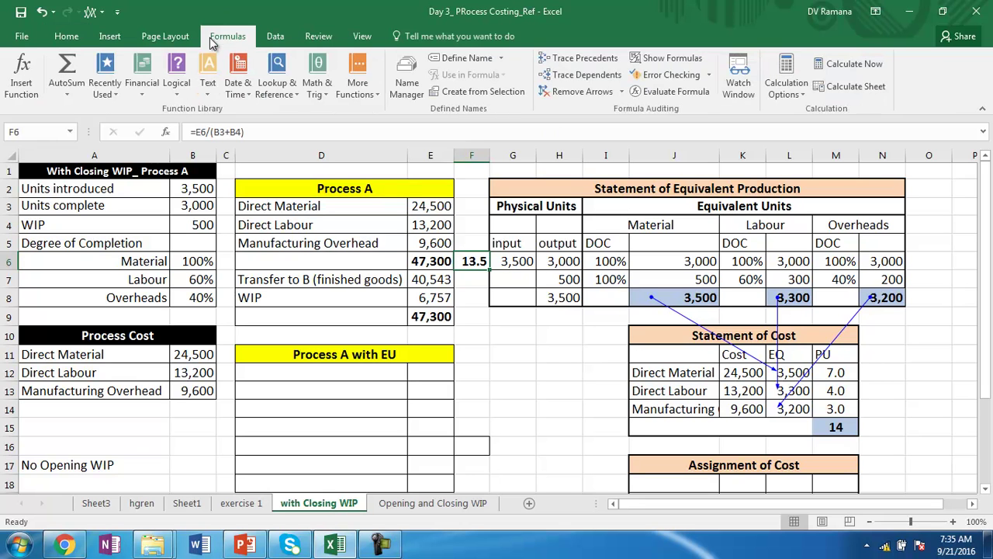
{"action": "left_click", "coordinate": [556, 91]}
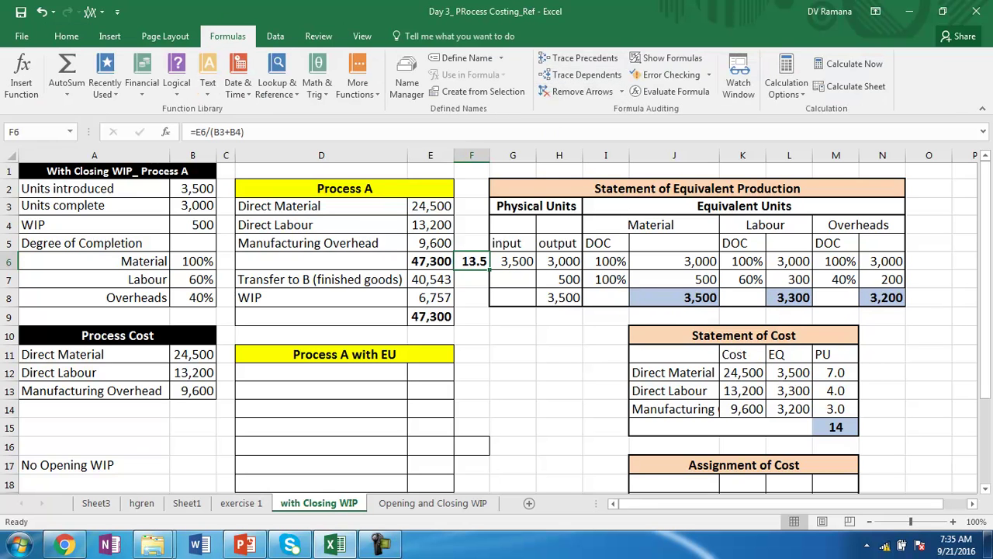
Reveal the Assignment of Cost figures in J18:M23 with a black font colour, and widen column J to fit Manufacturing Overhead.
{"action": "left_click_drag", "start_coordinate": [985, 256], "coordinate": [991, 317]}
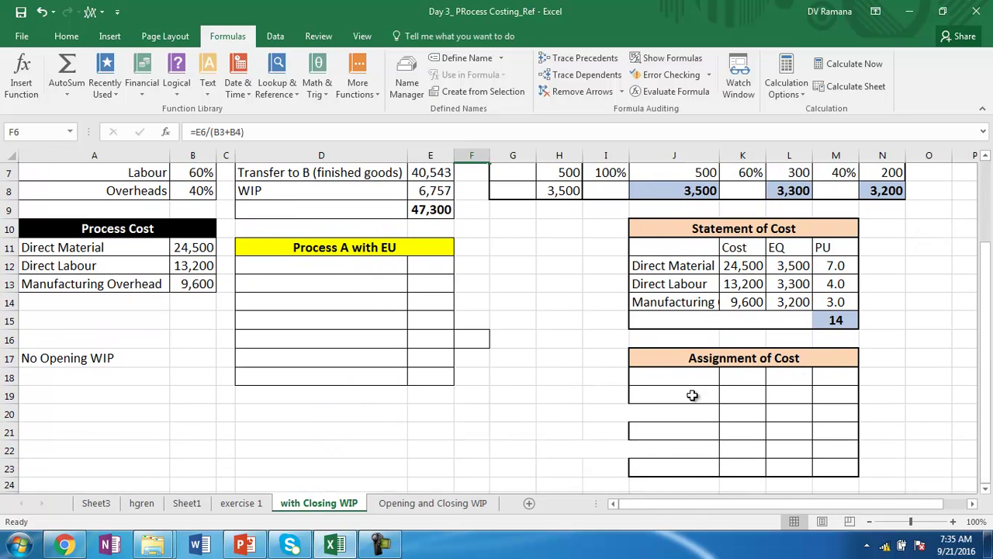
{"action": "left_click_drag", "start_coordinate": [686, 379], "coordinate": [828, 466]}
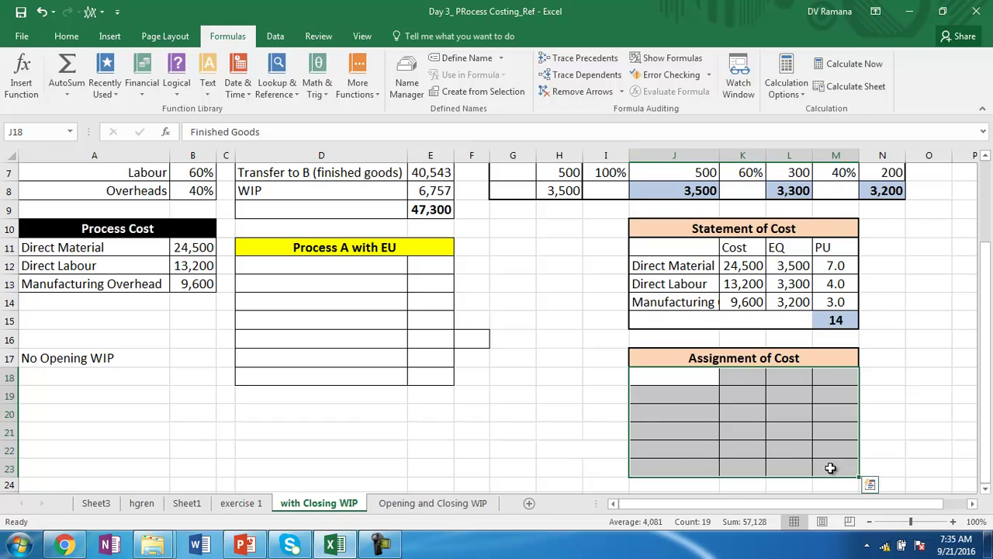
{"action": "left_click", "coordinate": [66, 35]}
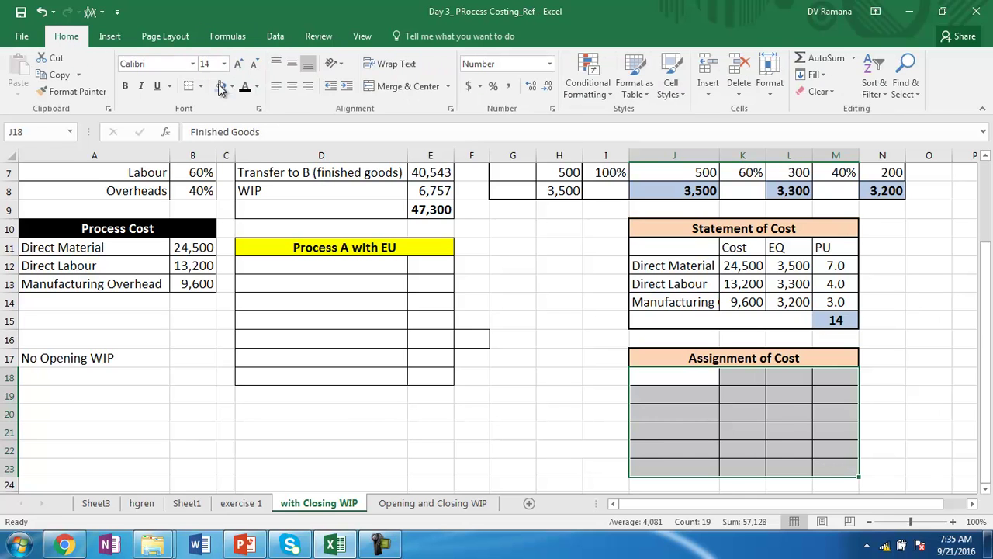
{"action": "left_click", "coordinate": [245, 90]}
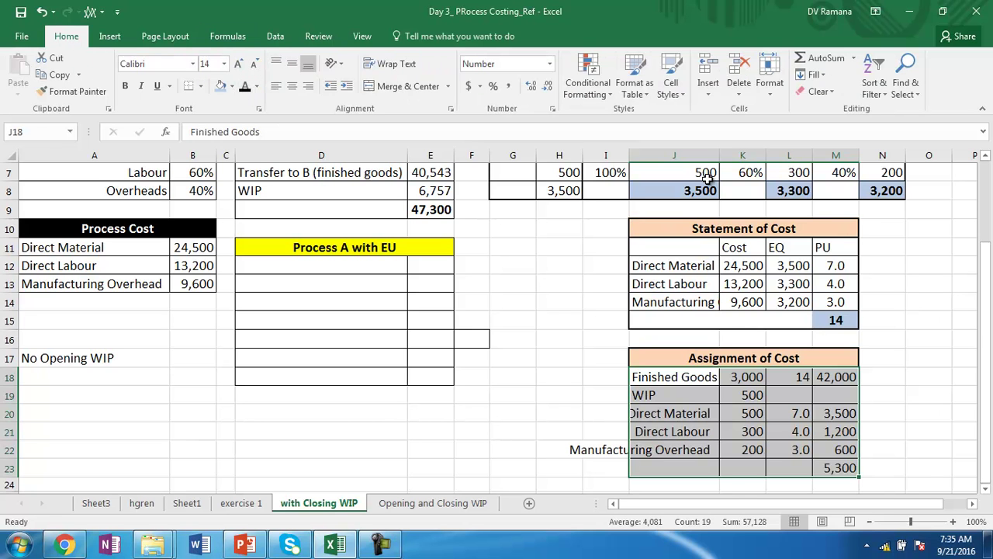
{"action": "left_click_drag", "start_coordinate": [719, 156], "coordinate": [779, 156]}
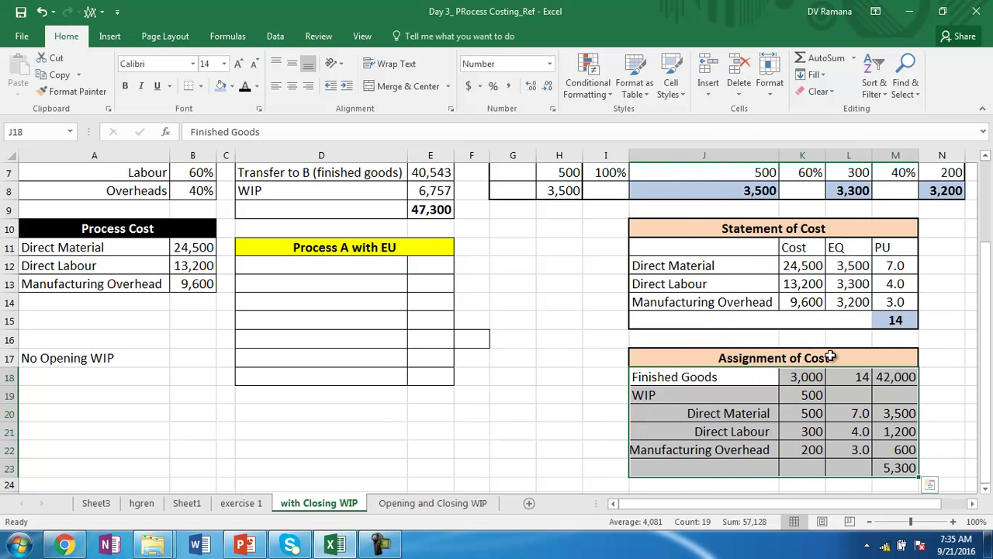
Trace the precedents of the Finished Goods cost M18 and the WIP Direct Material cost M20, and check the WIP total formula in M23.
{"action": "left_click", "coordinate": [904, 377]}
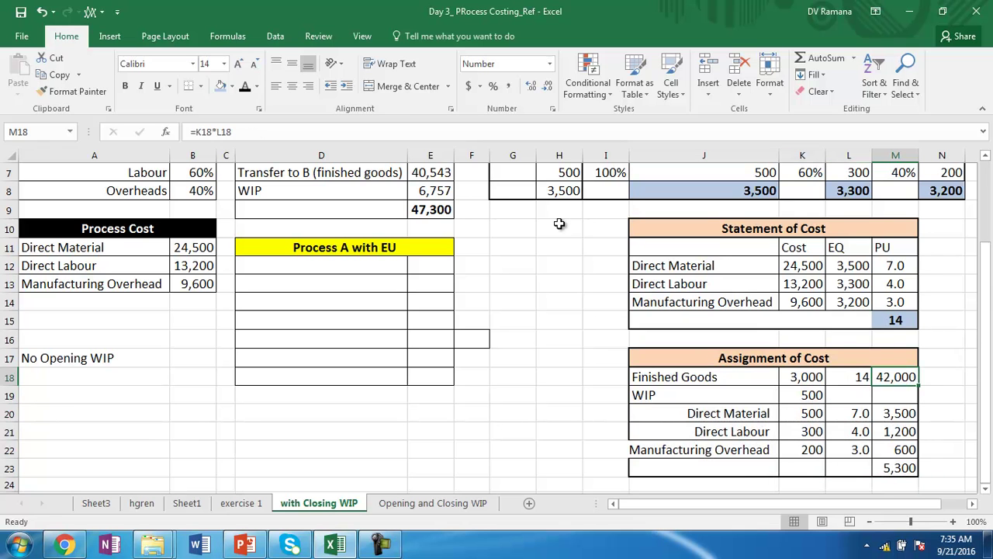
{"action": "left_click", "coordinate": [223, 36]}
{"action": "left_click", "coordinate": [580, 58]}
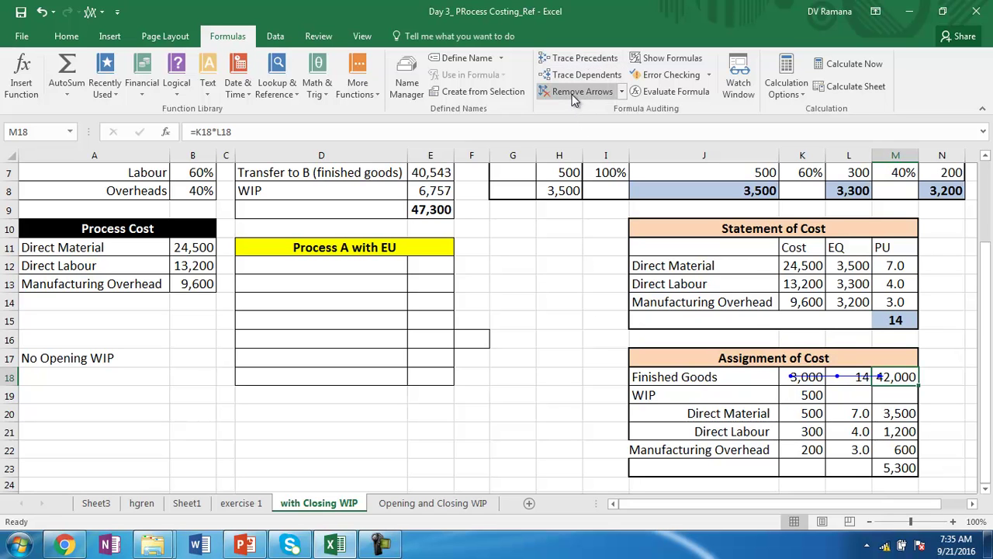
{"action": "left_click", "coordinate": [574, 92]}
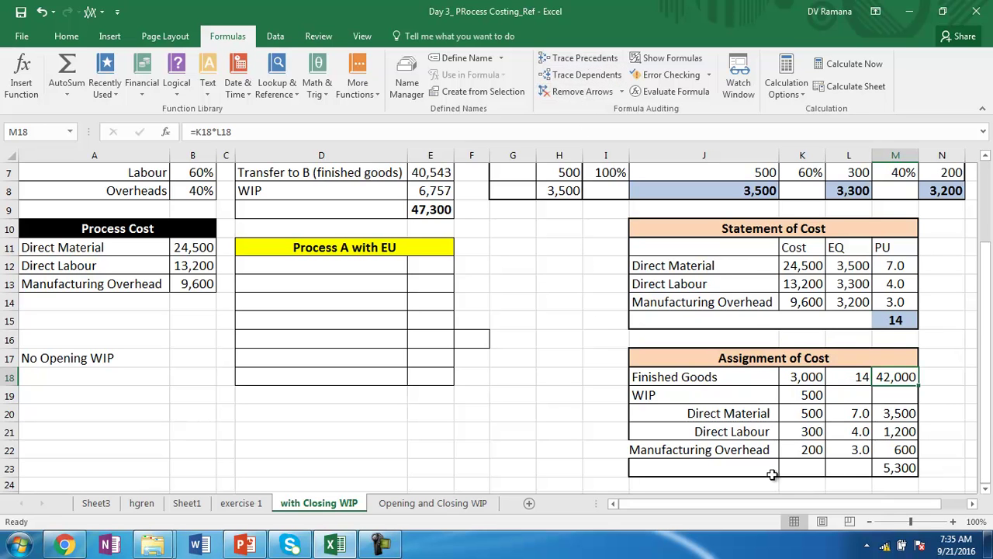
{"action": "left_click", "coordinate": [895, 413]}
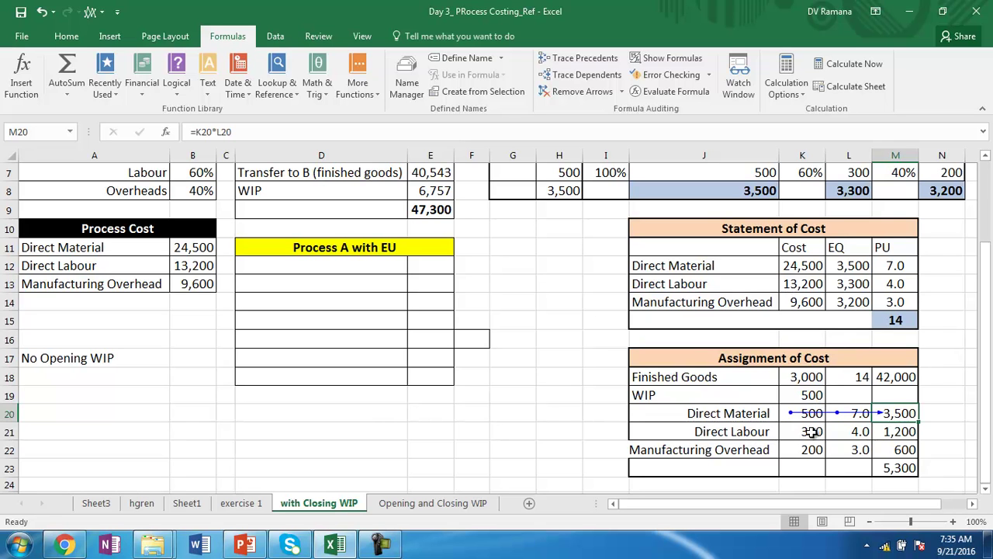
{"action": "left_click", "coordinate": [904, 468]}
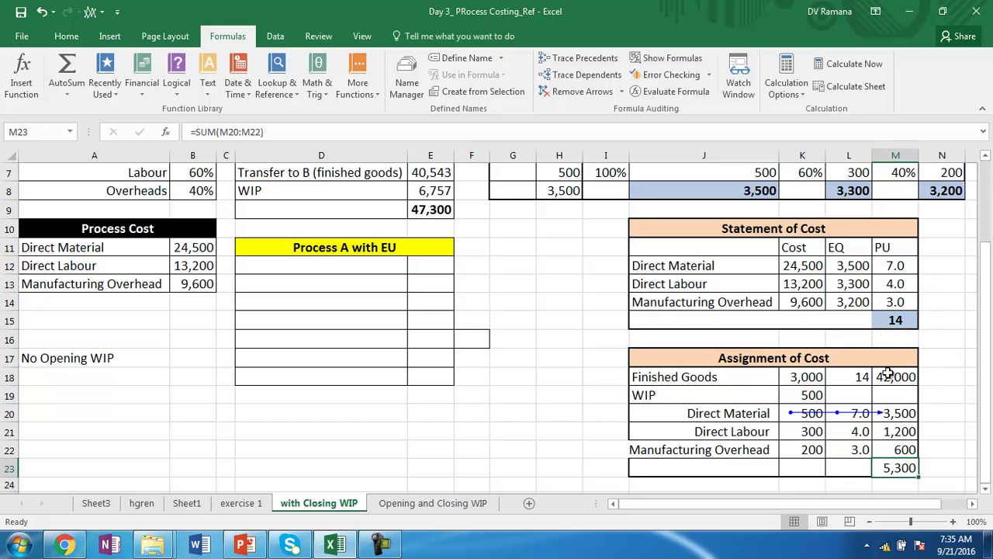
Copy the bold, light blue formatting of M15 to the Finished Goods cost M18 and the WIP total M23.
{"action": "left_click", "coordinate": [891, 319]}
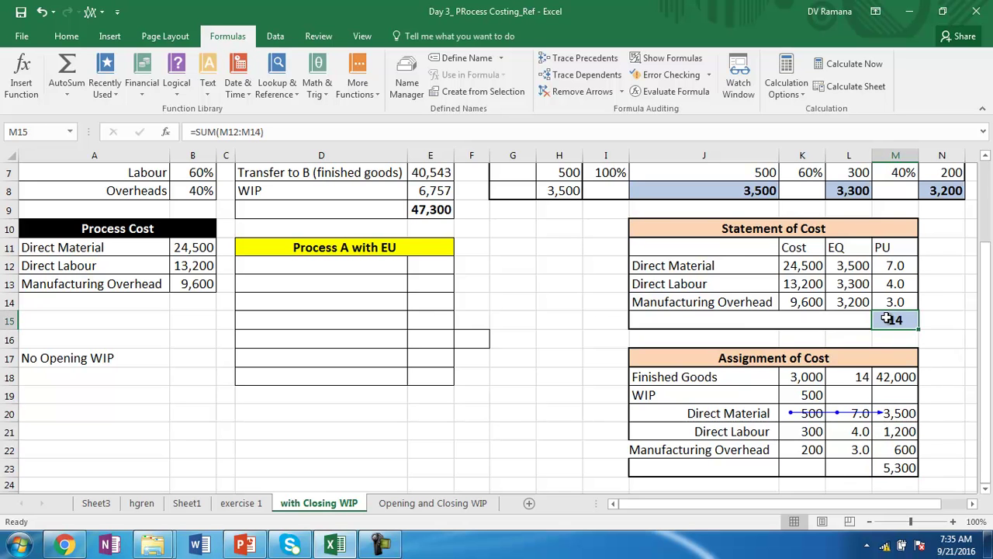
{"action": "left_click", "coordinate": [65, 36]}
{"action": "left_click", "coordinate": [78, 92]}
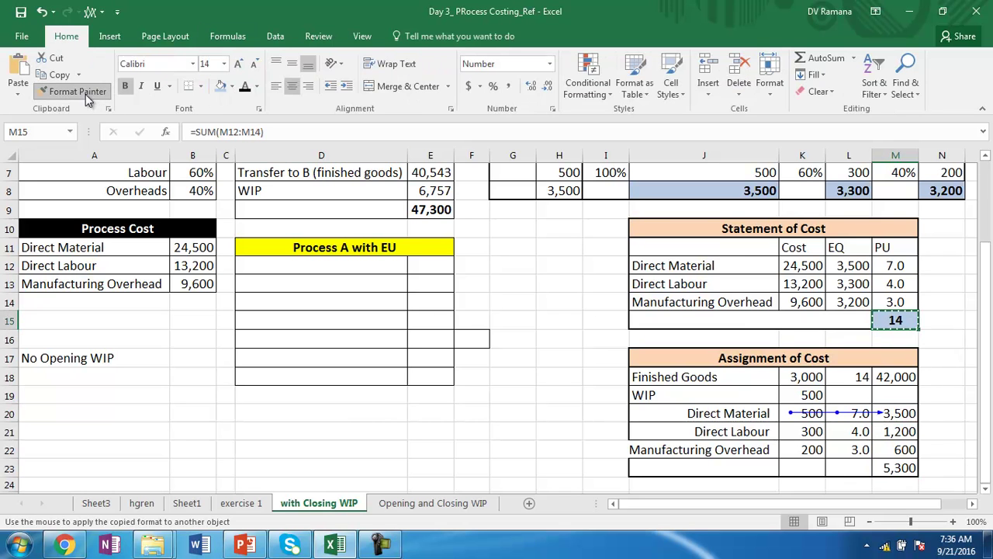
{"action": "left_click", "coordinate": [888, 379]}
{"action": "left_click", "coordinate": [75, 92]}
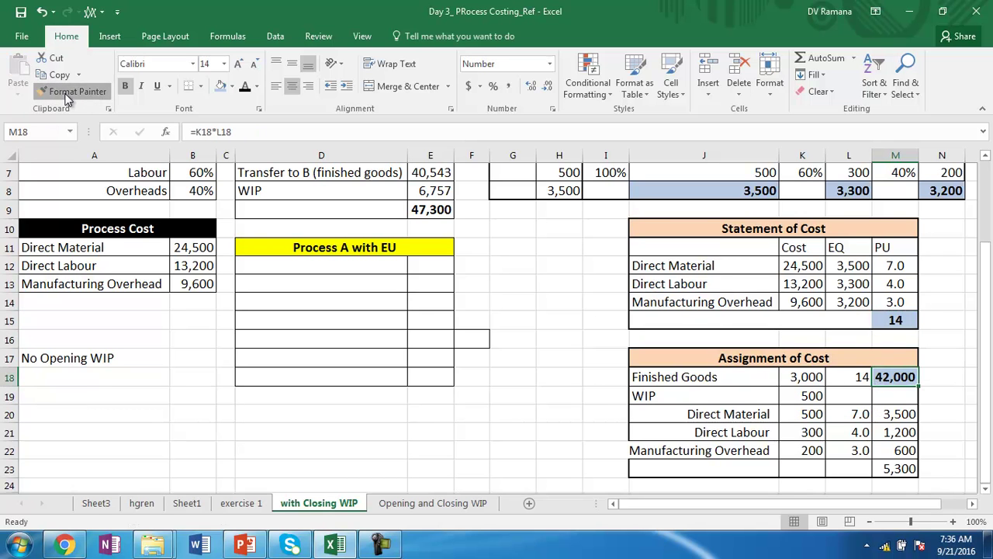
{"action": "left_click", "coordinate": [896, 468]}
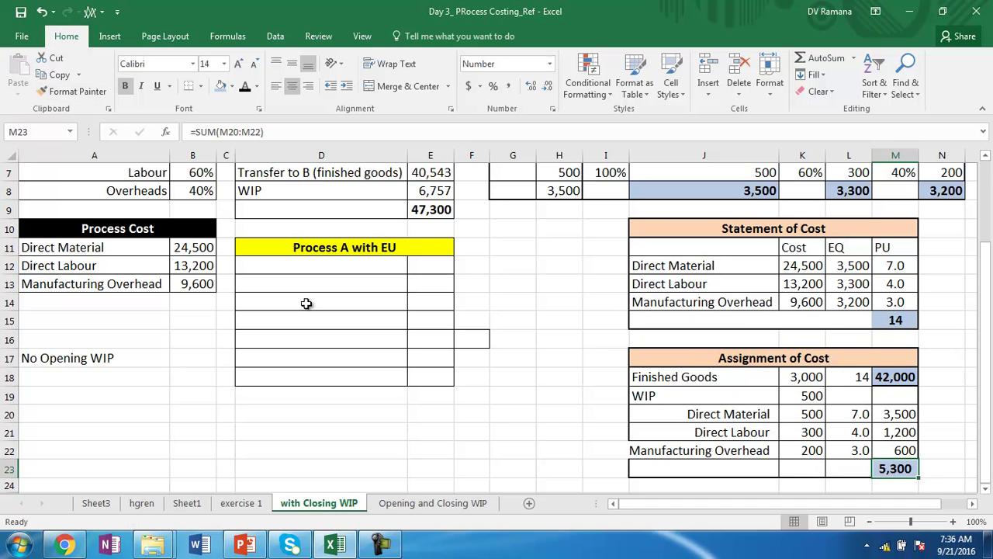
Reveal the Process A with EU figures in D12:F18 with a black font colour.
{"action": "left_click_drag", "start_coordinate": [987, 419], "coordinate": [987, 419]}
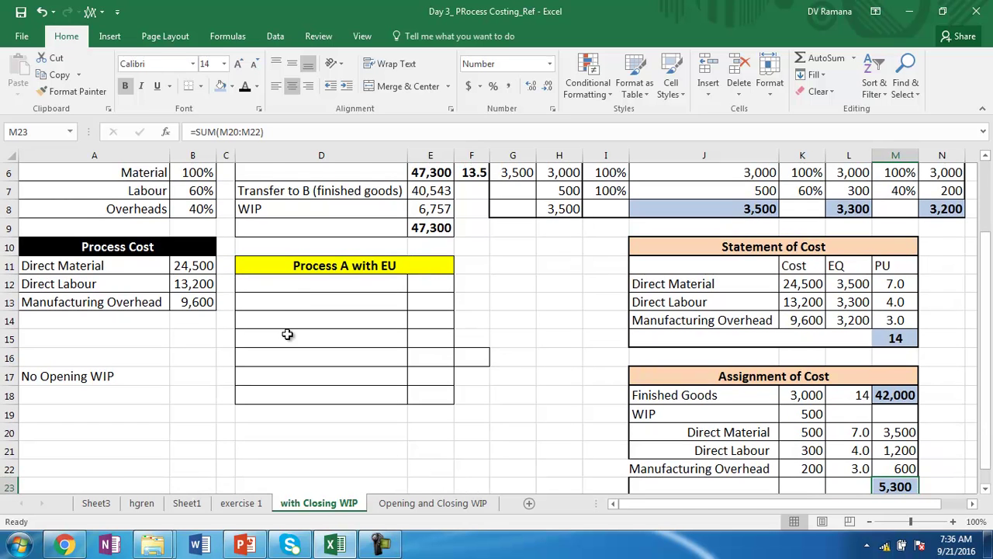
{"action": "left_click_drag", "start_coordinate": [290, 287], "coordinate": [475, 395]}
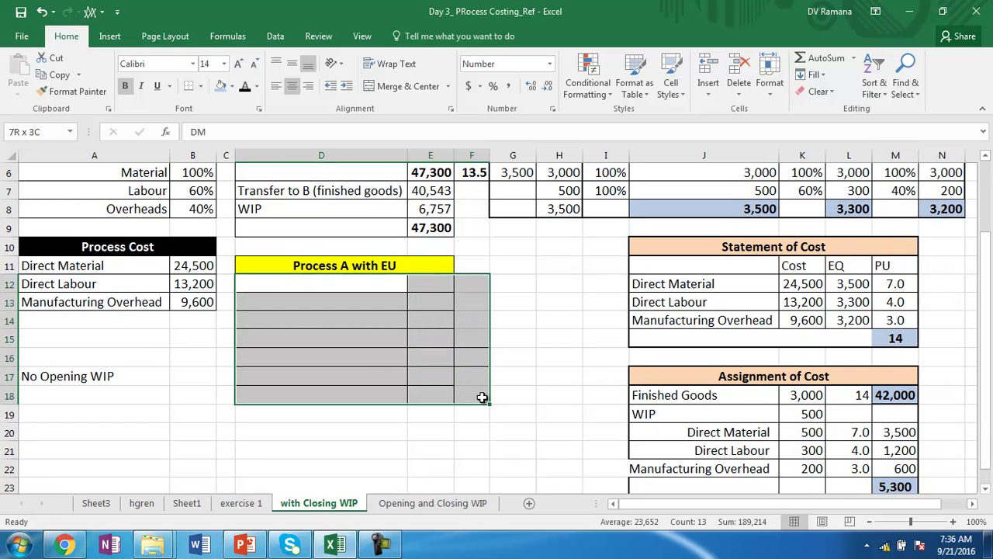
{"action": "left_click", "coordinate": [245, 87]}
Trace the precedents of the Transfer to B value E16 and the WIP value E17 in Process A with EU, and remove the arrows.
{"action": "left_click_drag", "start_coordinate": [984, 253], "coordinate": [985, 222]}
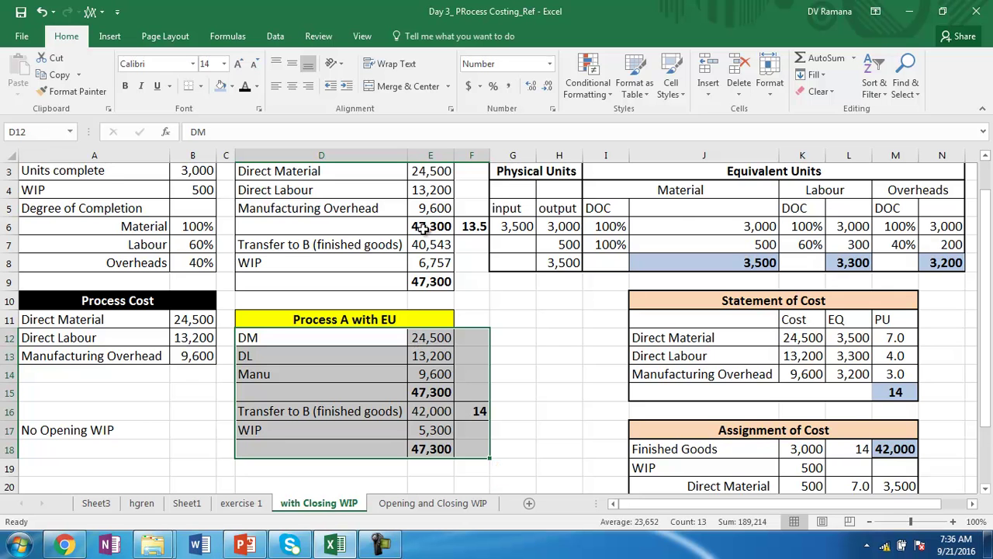
{"action": "left_click_drag", "start_coordinate": [986, 264], "coordinate": [986, 255]}
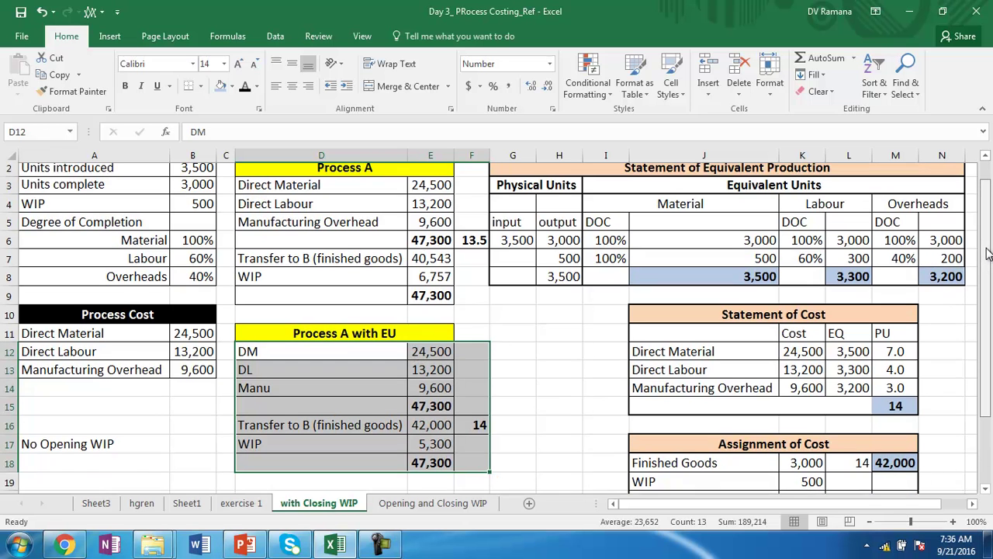
{"action": "left_click", "coordinate": [424, 432]}
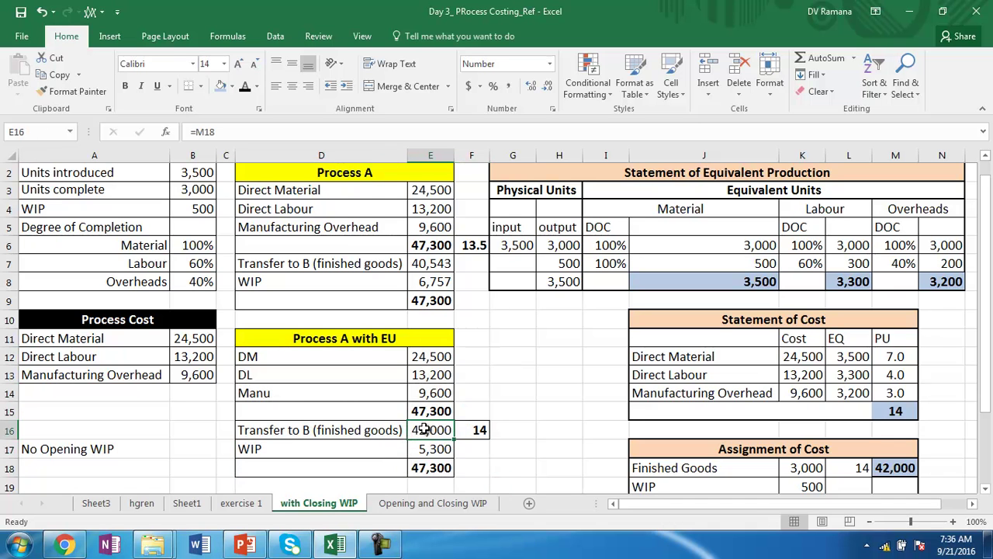
{"action": "left_click", "coordinate": [222, 40]}
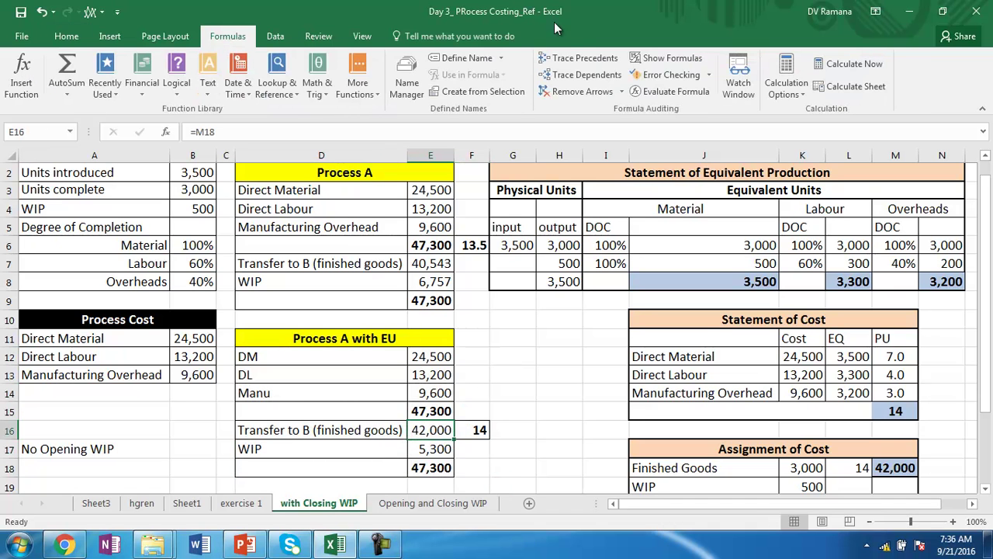
{"action": "left_click", "coordinate": [555, 62]}
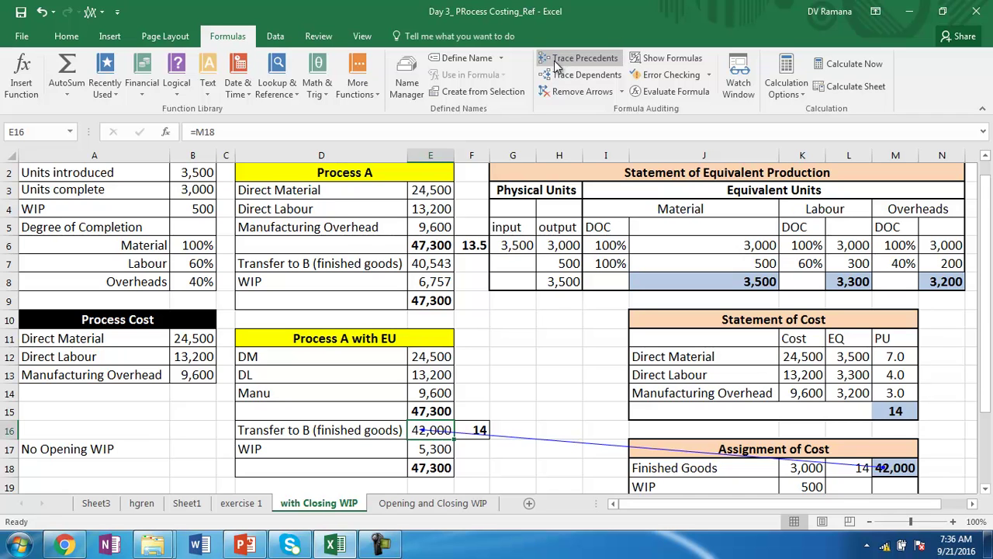
{"action": "left_click", "coordinate": [433, 449]}
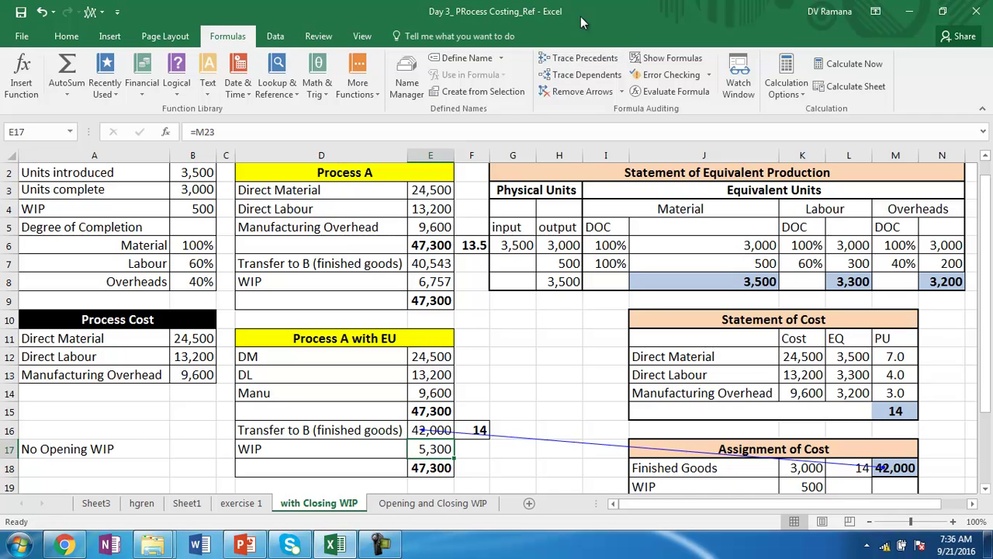
{"action": "left_click", "coordinate": [582, 58]}
{"action": "left_click_drag", "start_coordinate": [992, 223], "coordinate": [984, 248]}
{"action": "left_click", "coordinate": [560, 93]}
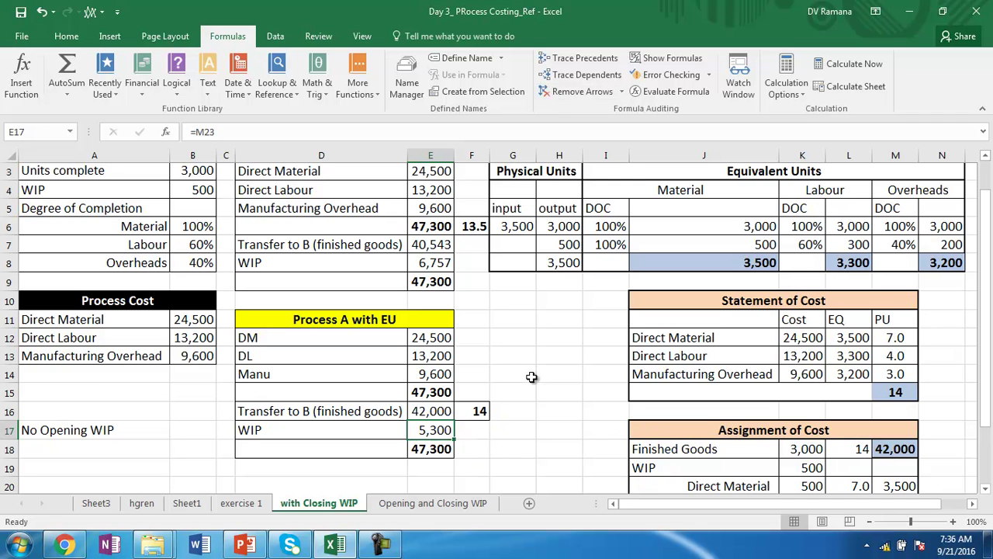
Compare the Transfer to B values in E16 and E7, and check the No Opening WIP note in A17.
{"action": "left_click", "coordinate": [440, 409]}
{"action": "left_click", "coordinate": [427, 245]}
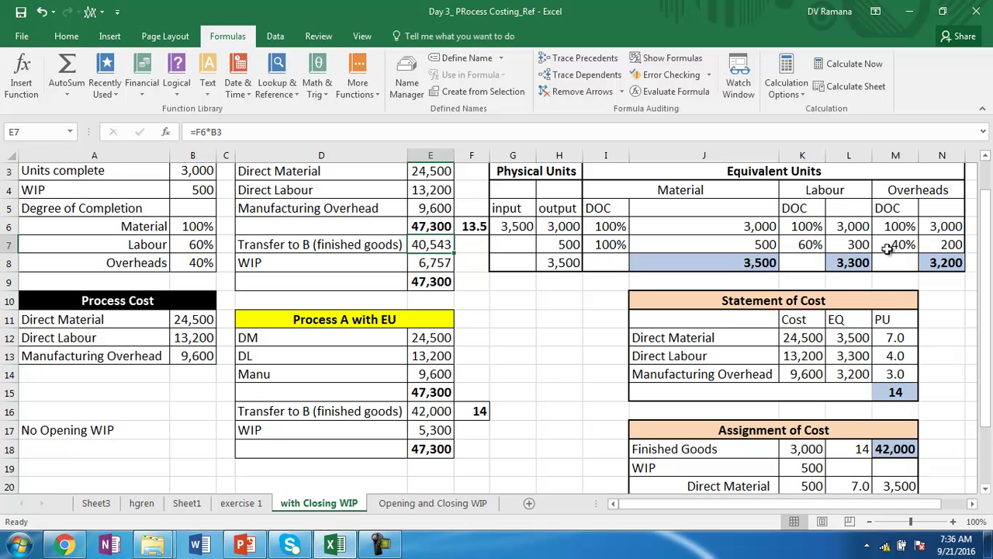
{"action": "scroll", "coordinate": [942, 206], "scroll_direction": "up", "scroll_amount": 1}
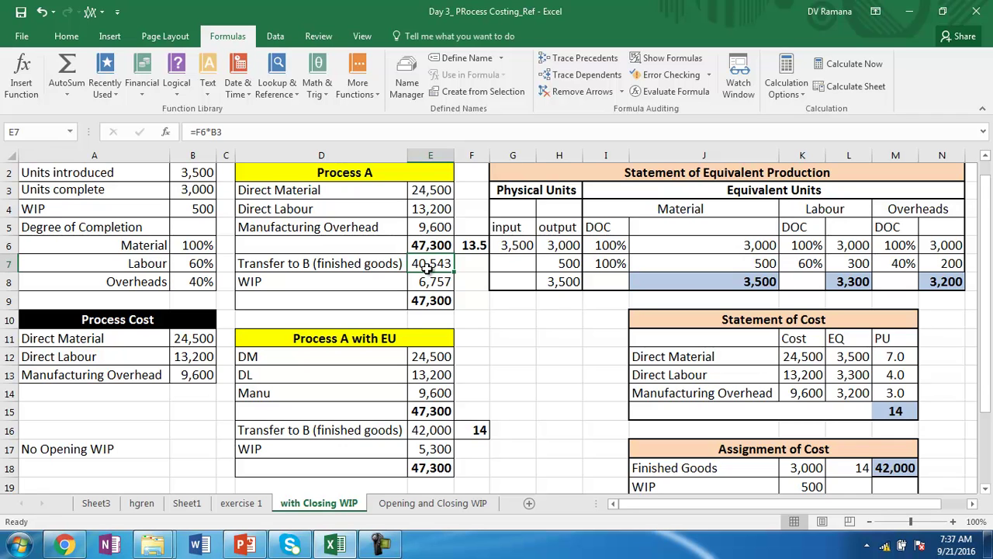
{"action": "left_click", "coordinate": [423, 430]}
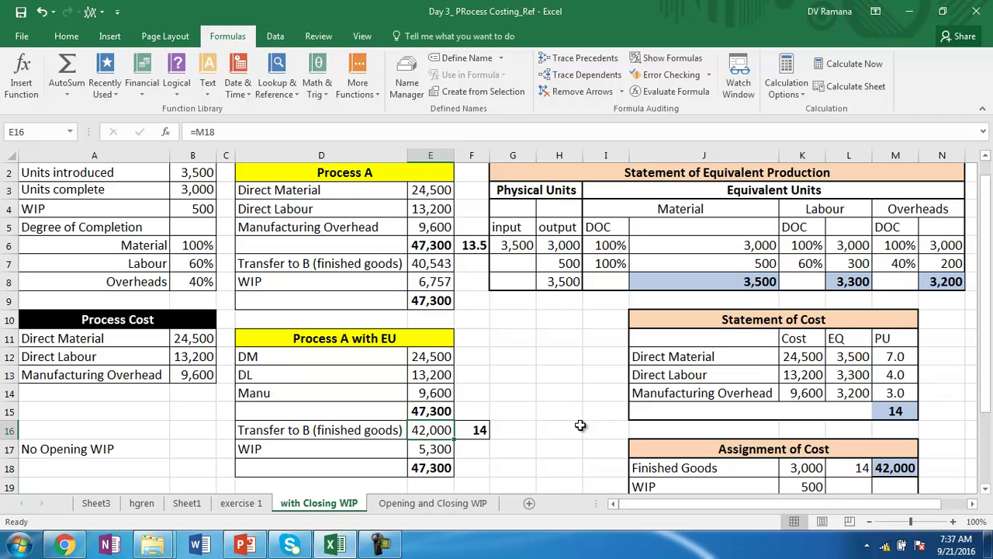
{"action": "left_click", "coordinate": [421, 264]}
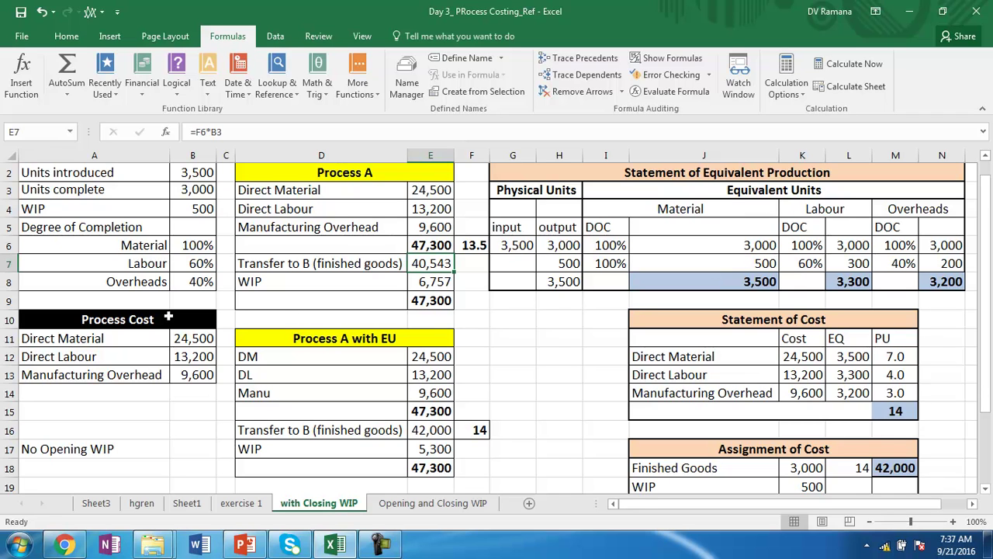
{"action": "left_click", "coordinate": [78, 450]}
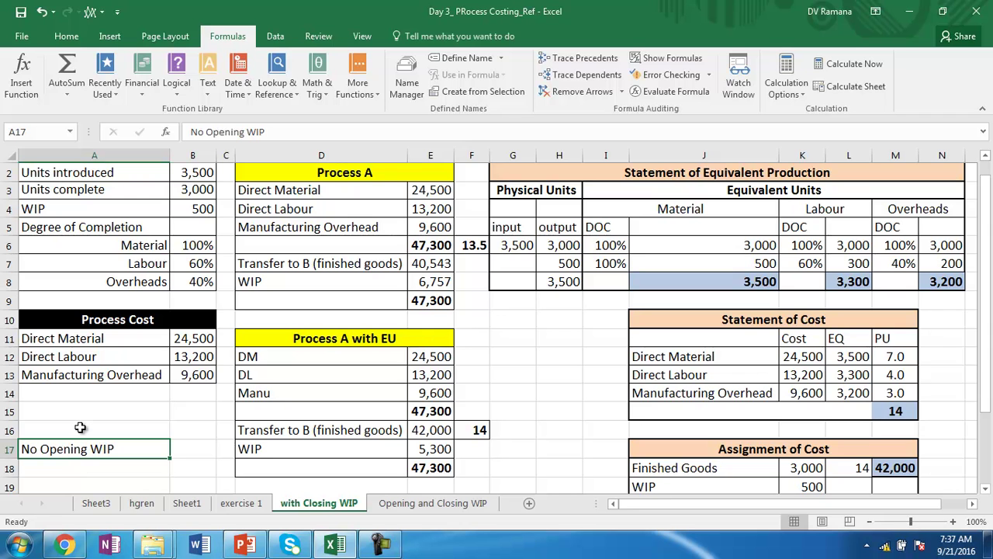
Copy the Assumptions list F12:F15 from the exercise 1 sheet to A15 of with Closing WIP, and clear the no WIP entry in A16.
{"action": "left_click", "coordinate": [247, 503]}
{"action": "left_click_drag", "start_coordinate": [361, 366], "coordinate": [372, 431]}
{"action": "key", "text": "ctrl+c"}
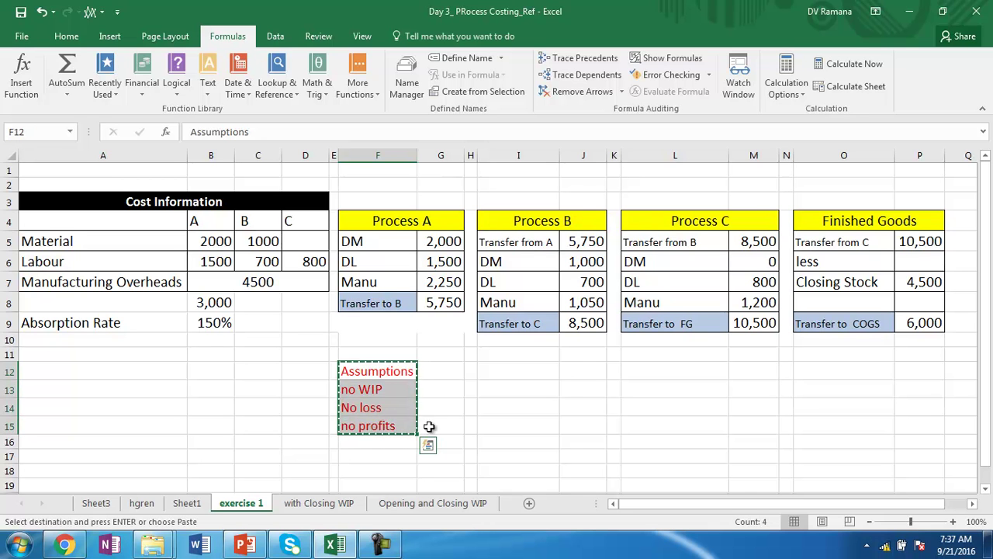
{"action": "left_click", "coordinate": [292, 506]}
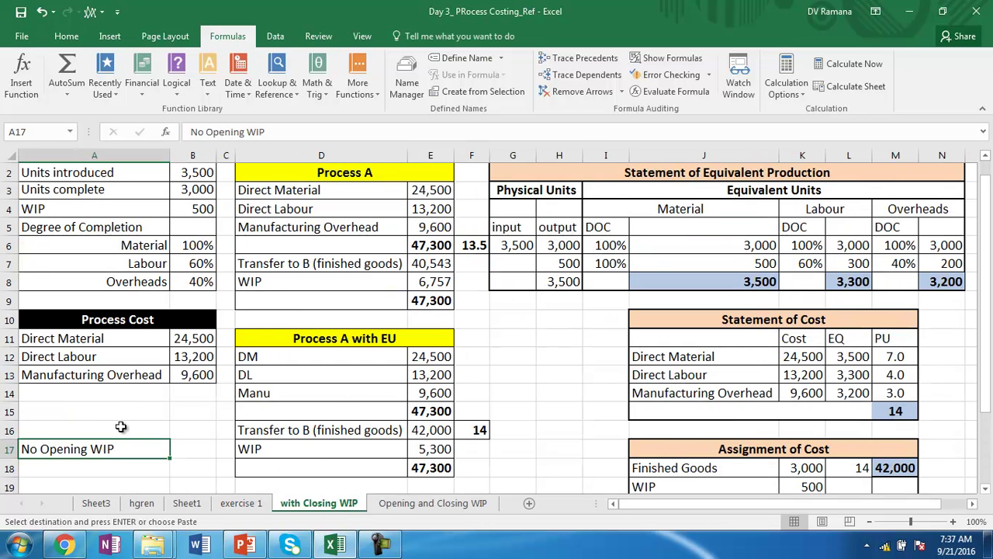
{"action": "left_click", "coordinate": [104, 412]}
{"action": "key", "text": "ctrl+v"}
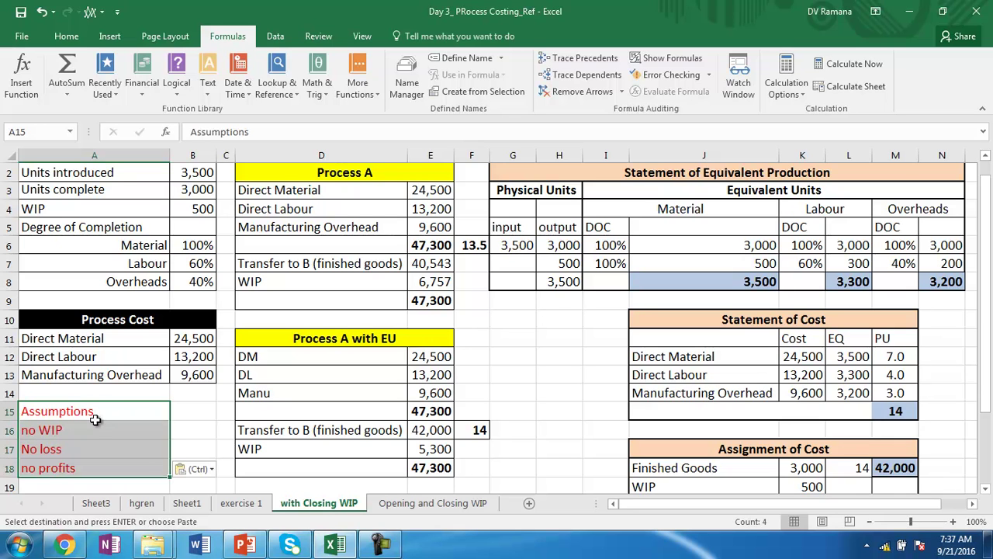
{"action": "left_click", "coordinate": [73, 431]}
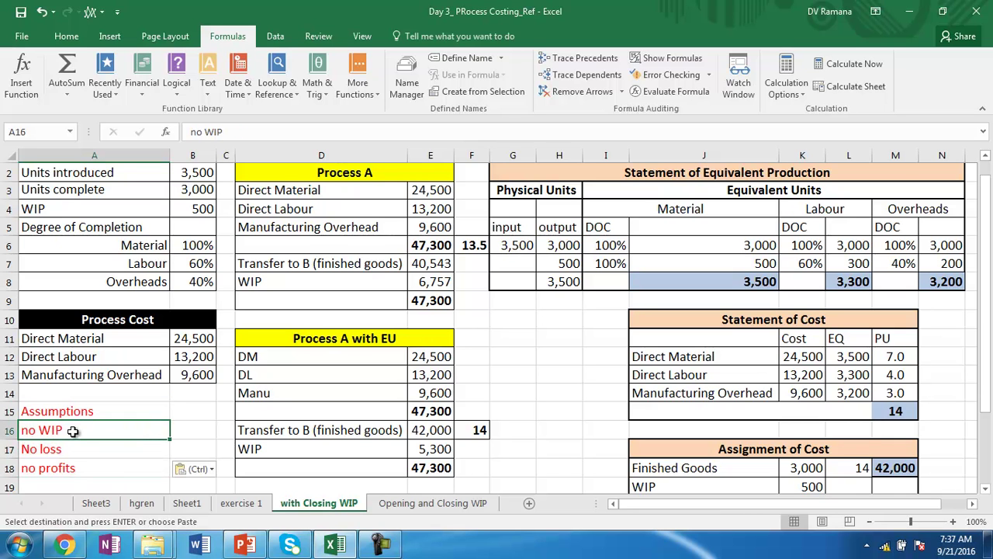
{"action": "key", "text": "Delete"}
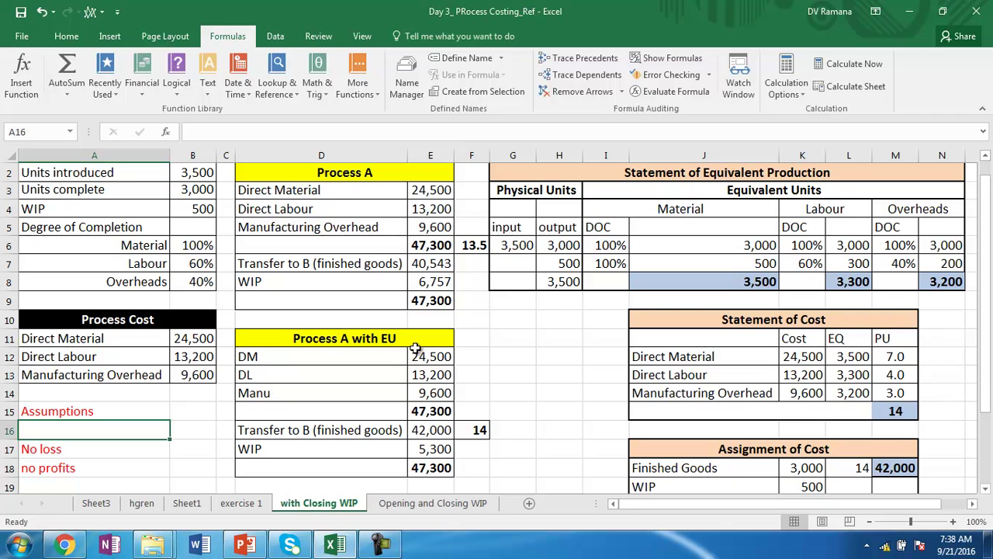
Compare the Transfer to B formulas in E16 of Process A with EU and E7 of Process A.
{"action": "left_click", "coordinate": [419, 432]}
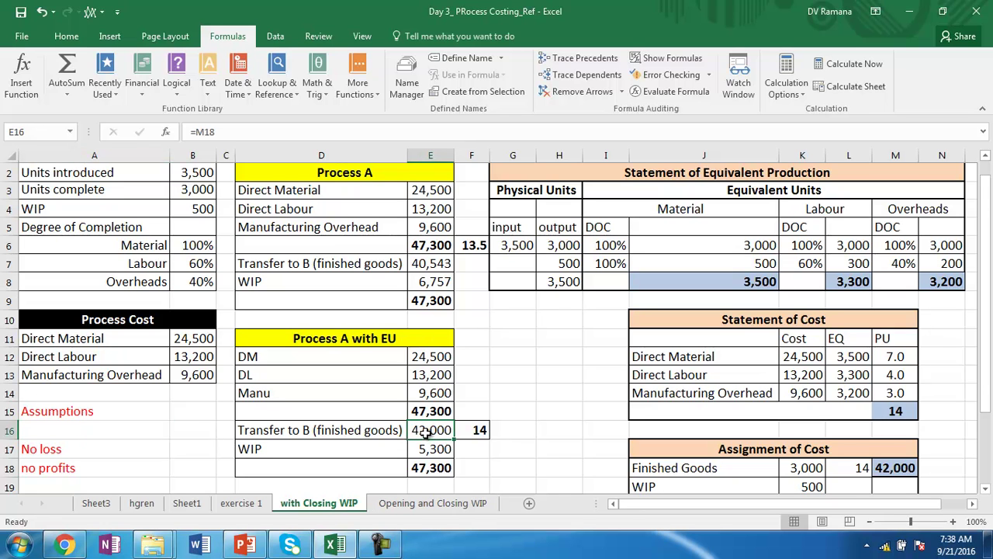
{"action": "left_click", "coordinate": [432, 268]}
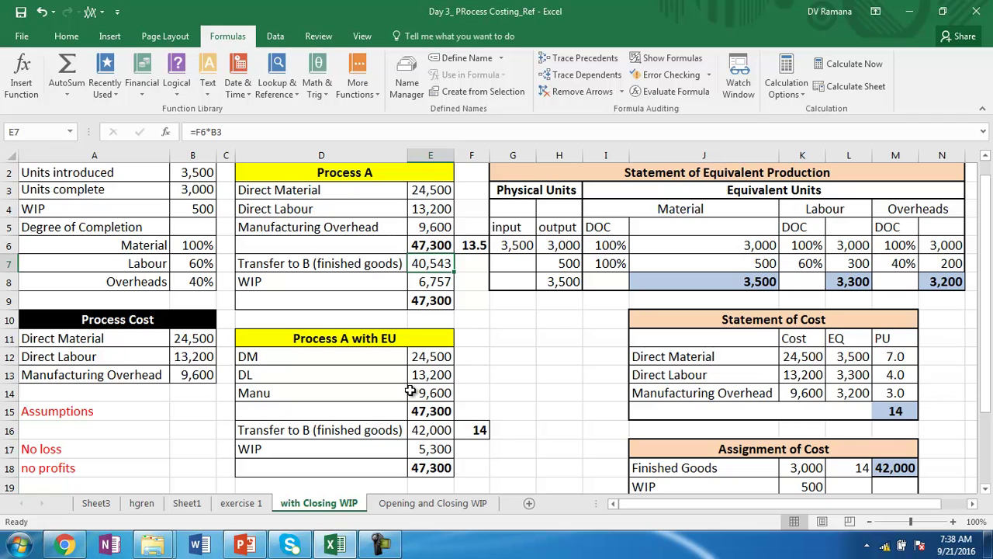